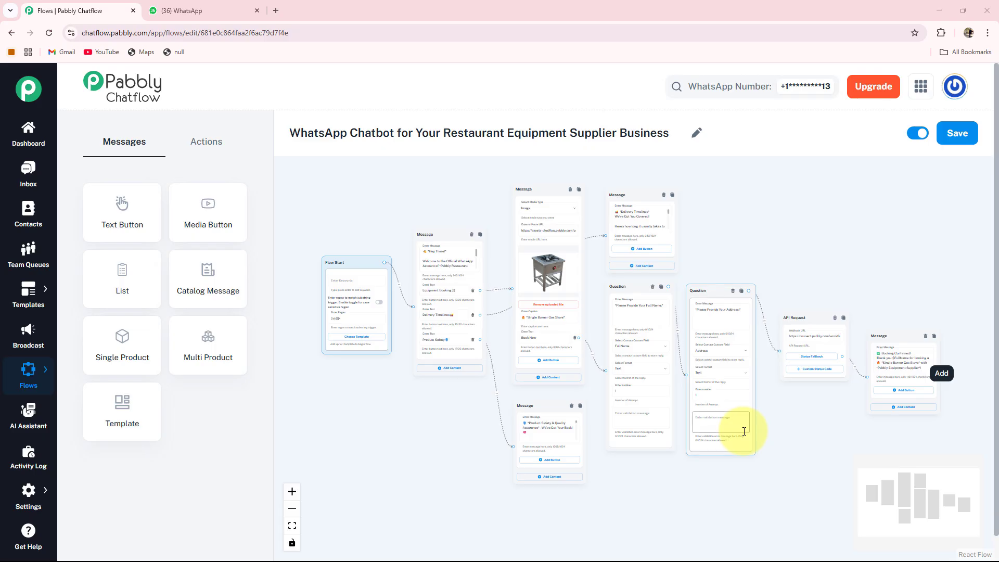
Switch to WhatsApp Web and send "Hi" to the Restaurant Equipment Supplier chat
left_click_drag(573, 387, 555, 386)
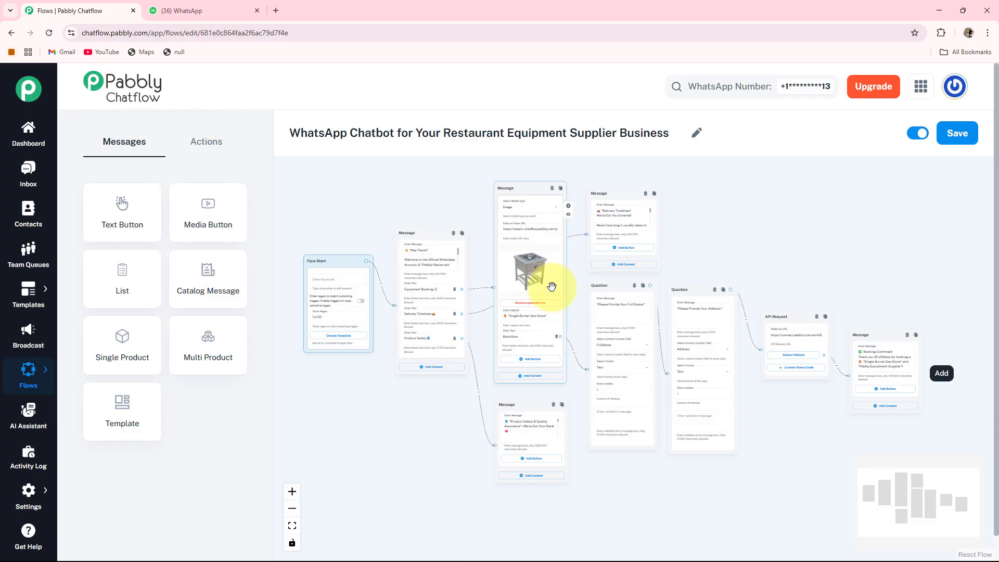
left_click(199, 13)
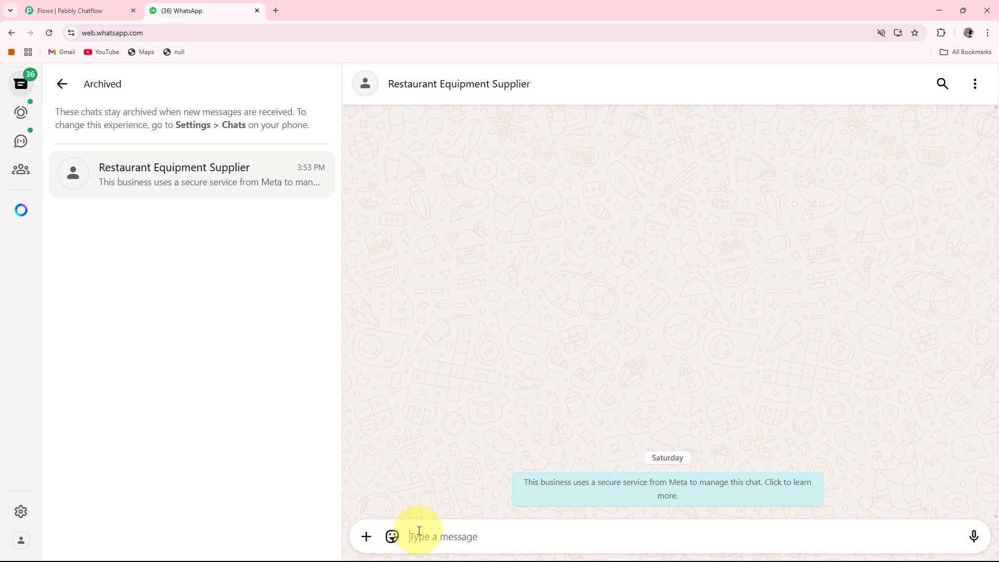
type("Hi")
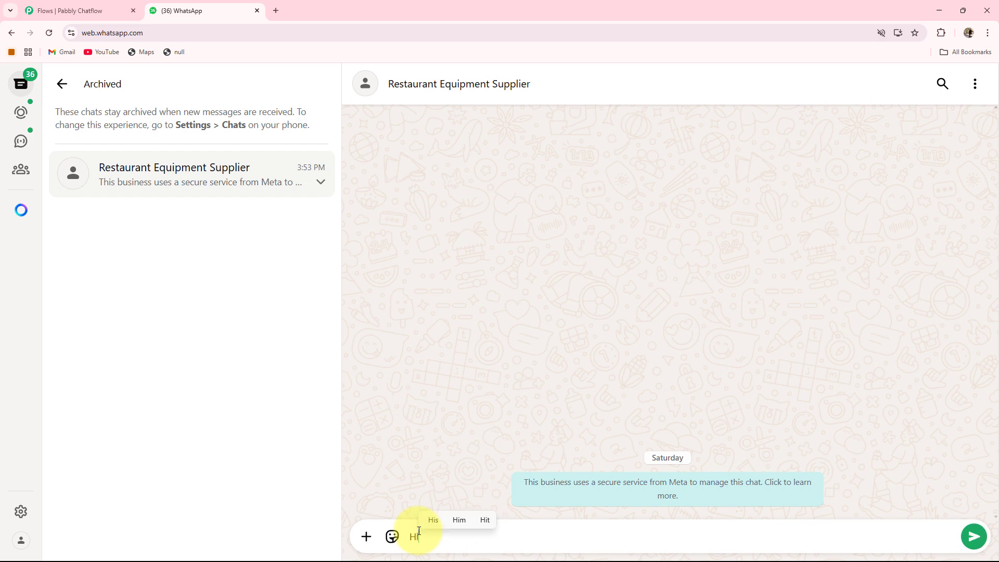
key("Return")
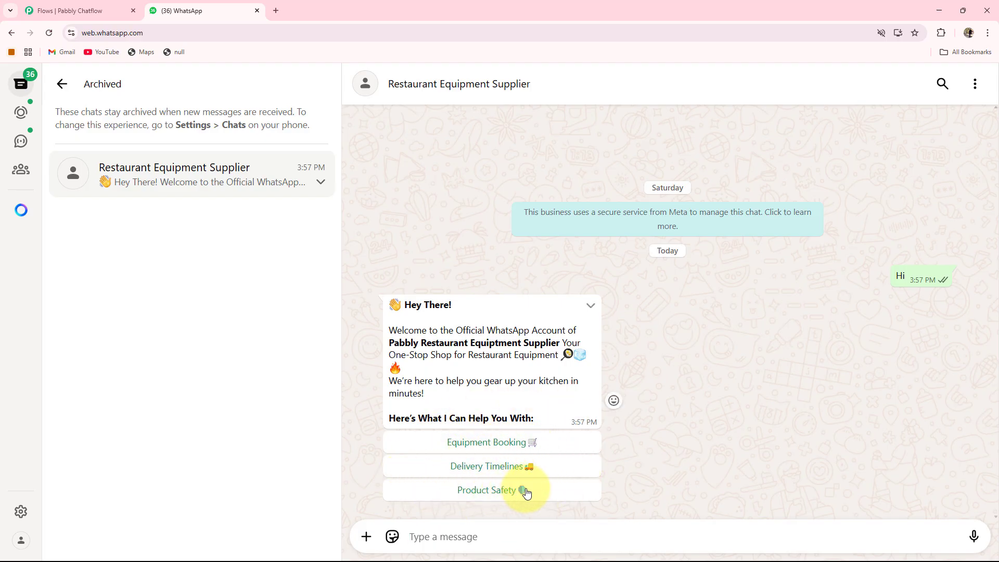
Choose Equipment Booking from the chatbot menu and book the Single Burner Gas Stove
left_click(490, 442)
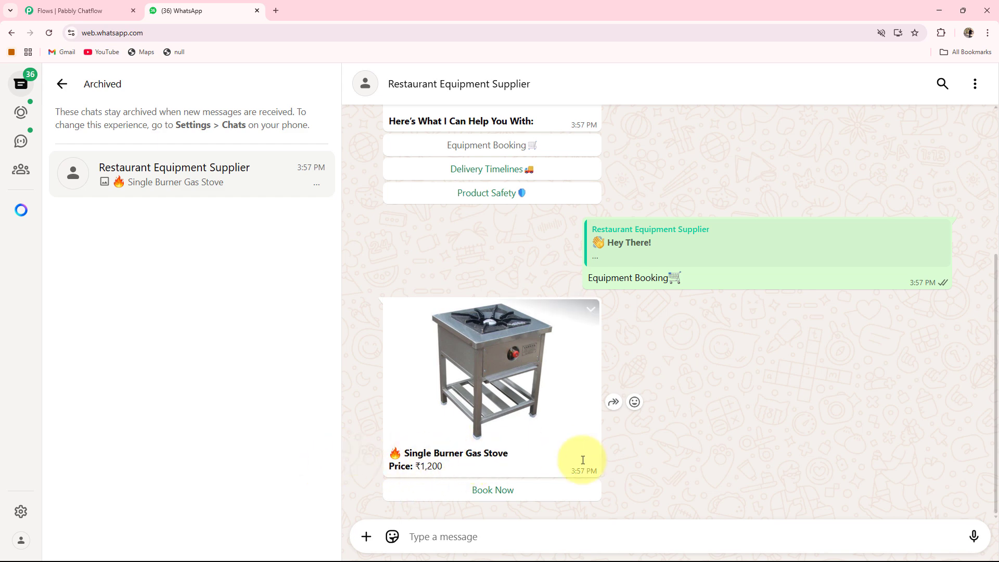
left_click(487, 494)
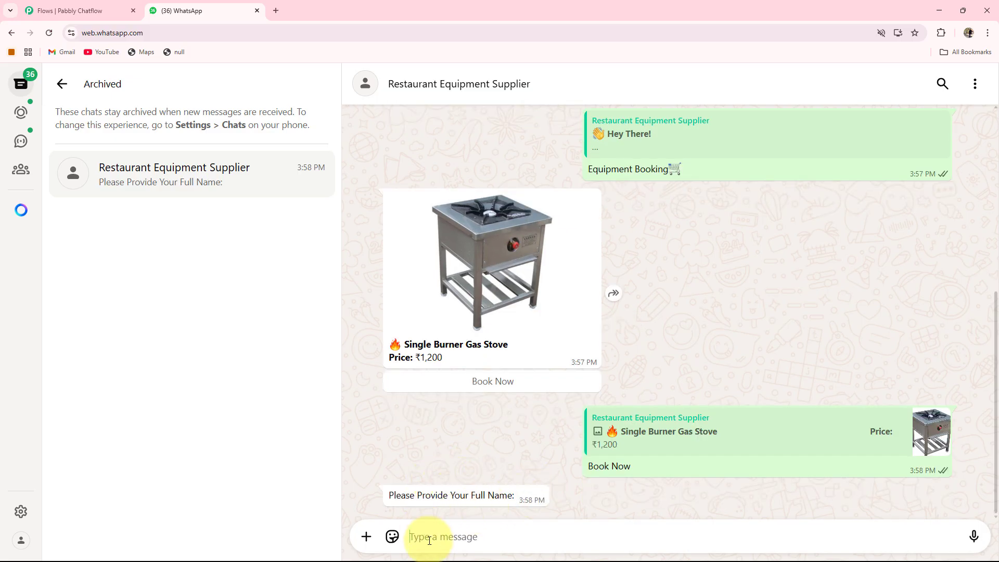
Answer the chatbot's prompts with the customer's full name and postal address
key("Return")
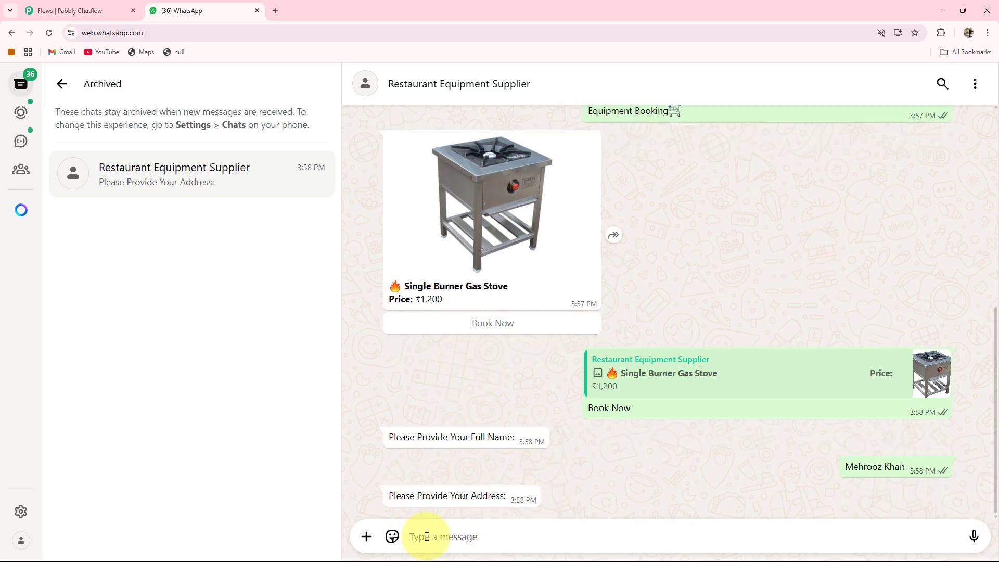
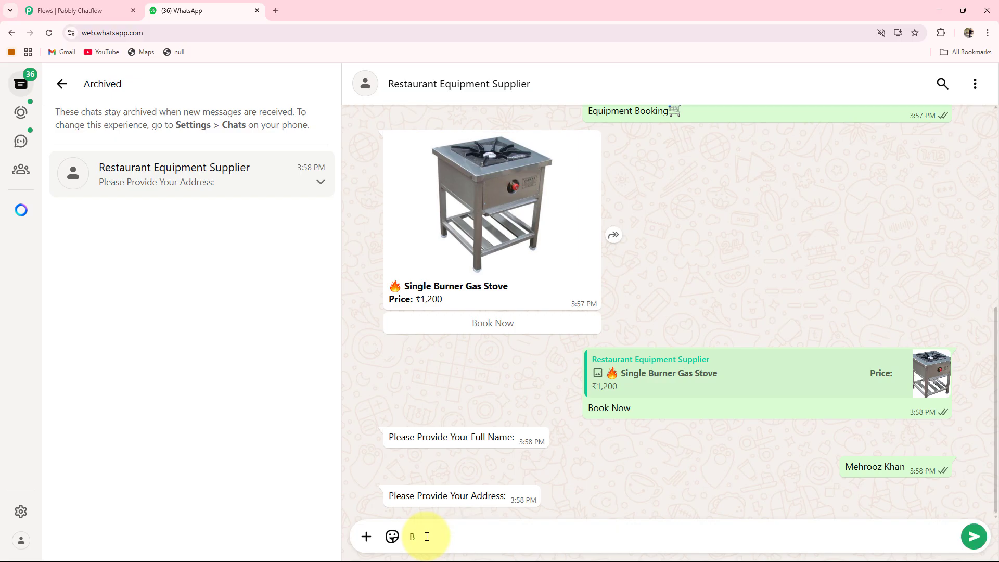
key("Return")
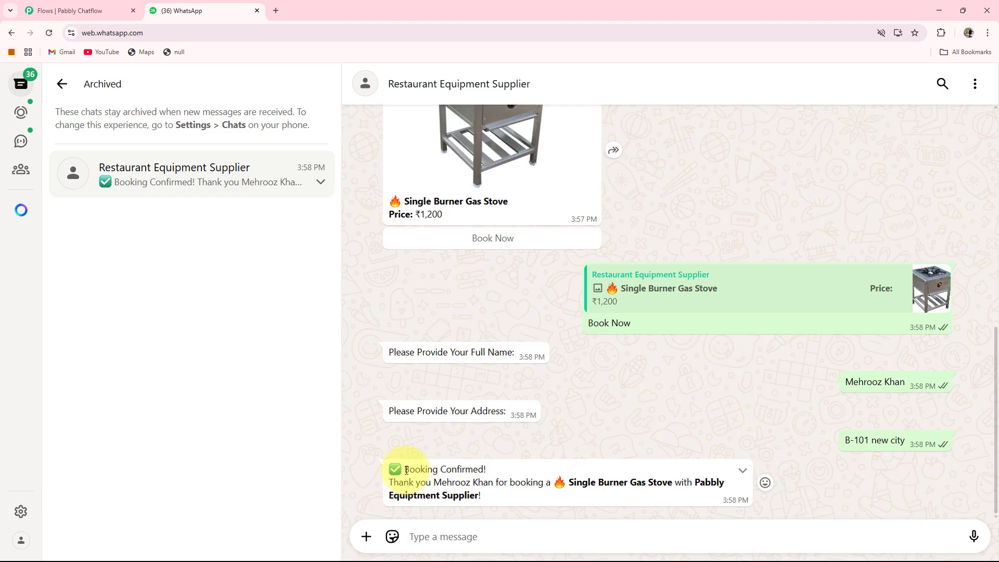
Review the booking confirmation message and the Name and Address row recorded in the Restaurant Equipment sheet
left_click_drag(406, 470, 503, 472)
left_click(502, 444)
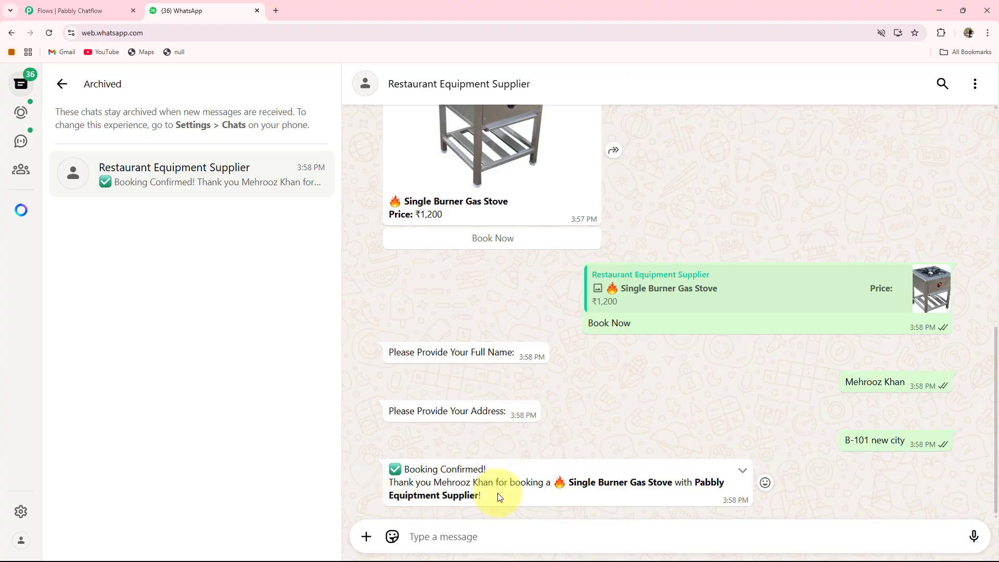
left_click_drag(435, 483, 494, 484)
left_click(622, 503)
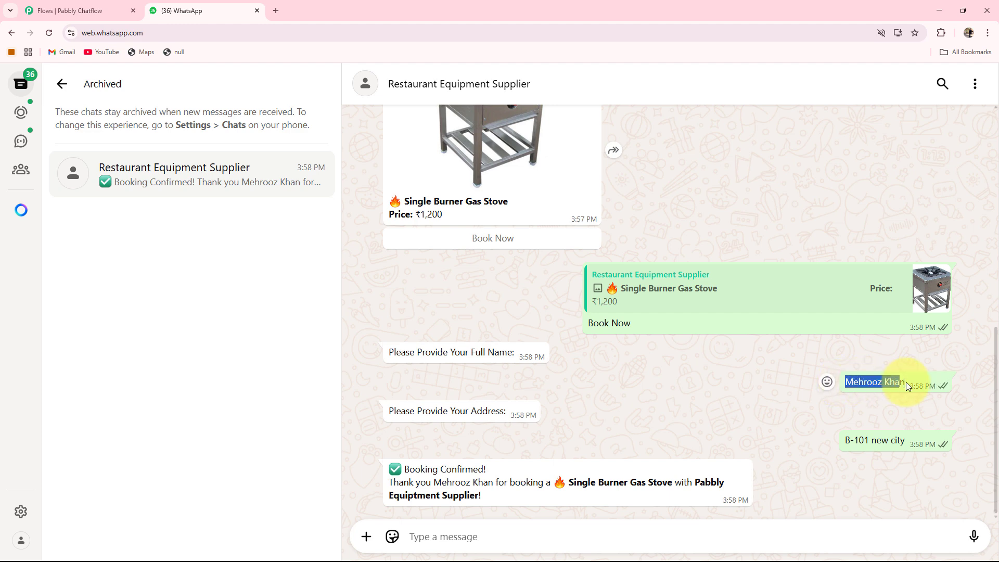
left_click(857, 485)
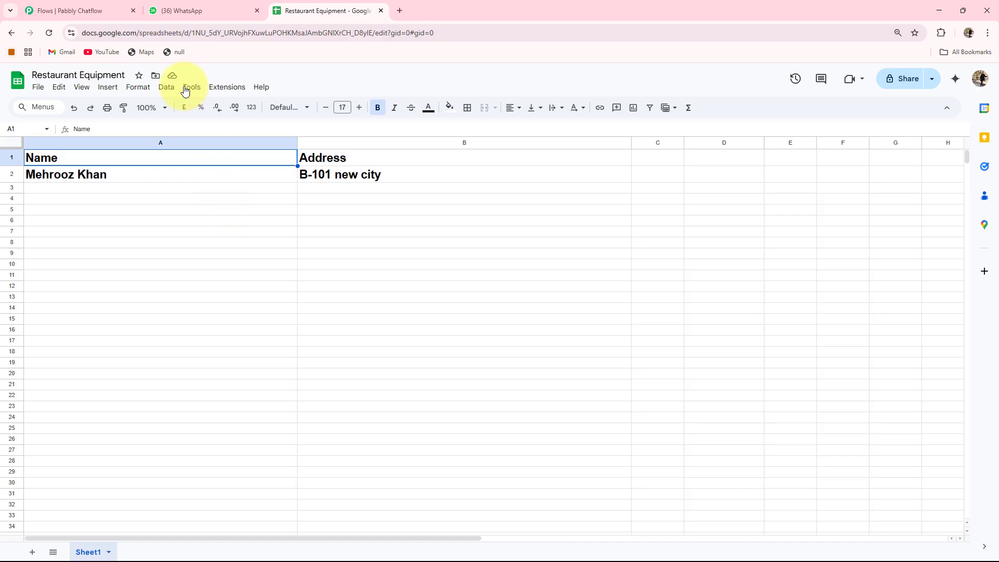
left_click(164, 13)
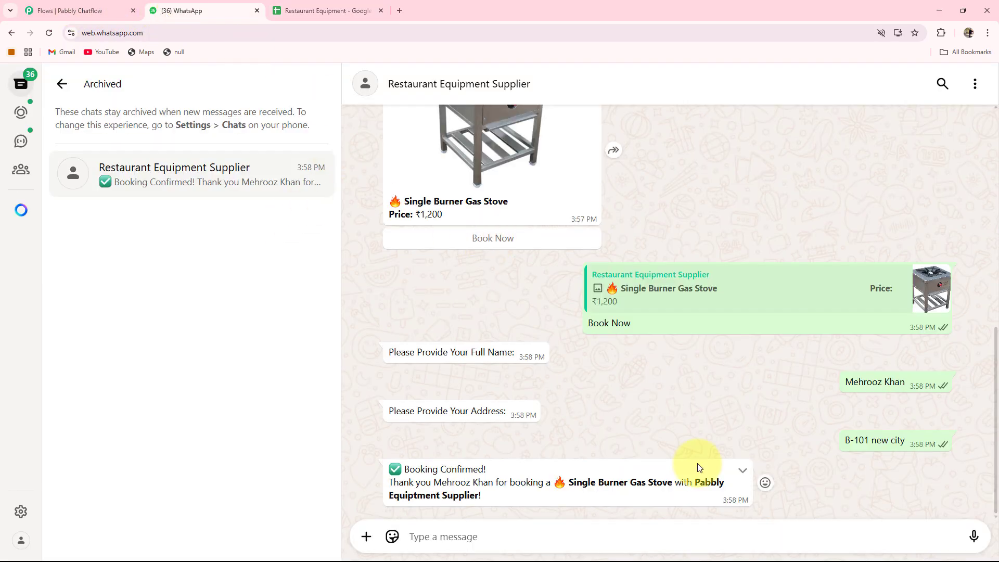
left_click(325, 10)
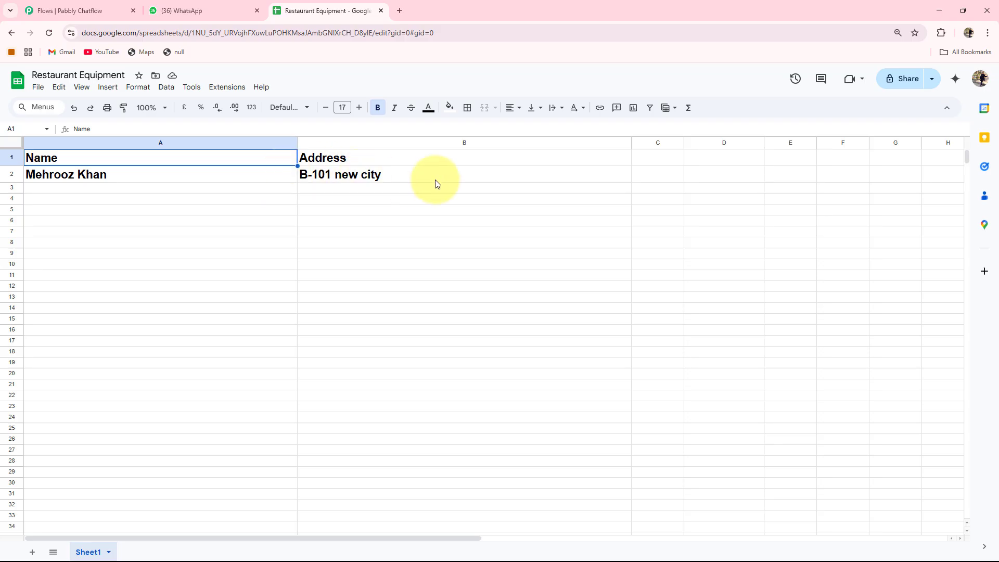
left_click(172, 10)
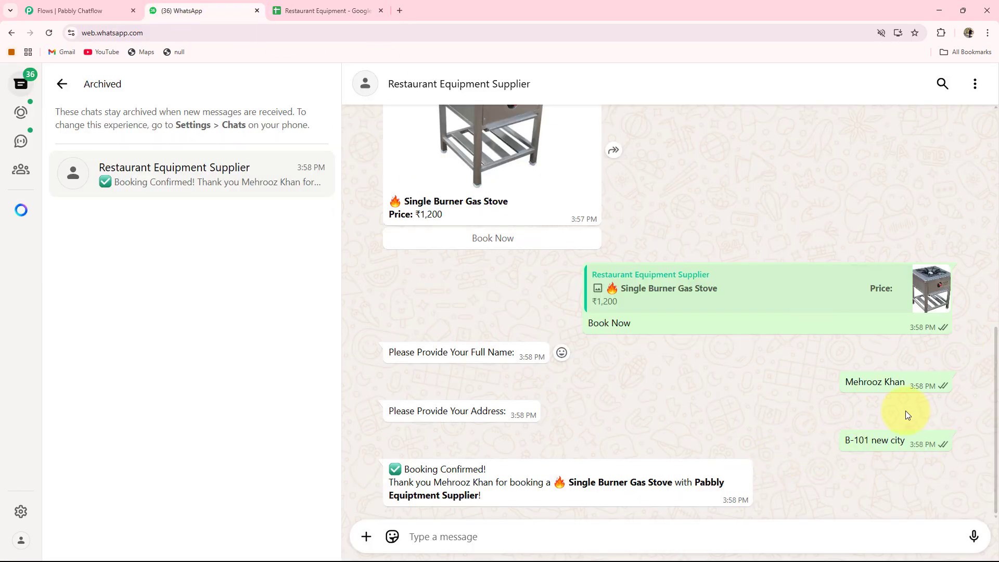
Request Delivery Timelines from the chatbot's welcome menu and scroll back through the conversation
scroll(500, 292, "up", 5)
left_click(503, 281)
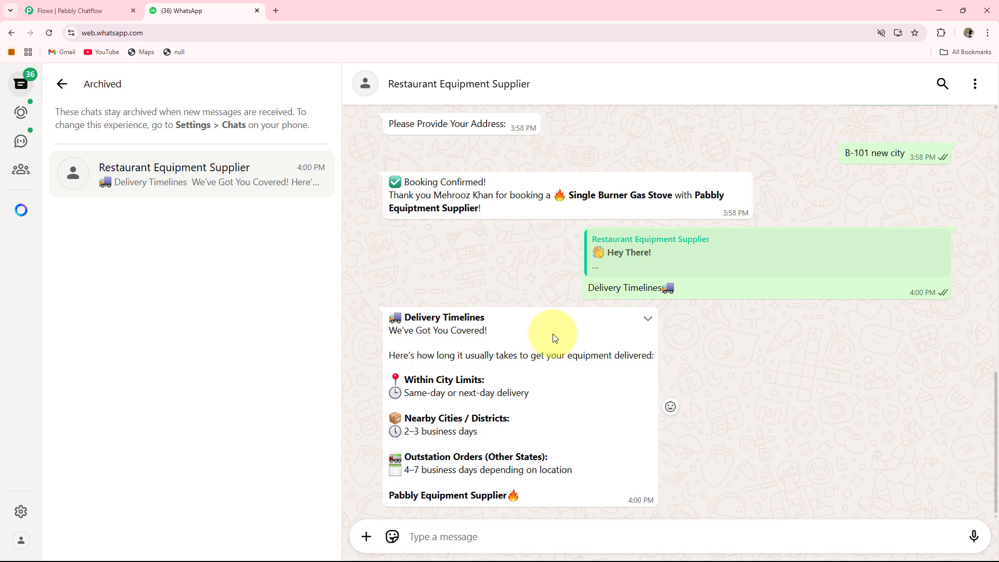
scroll(599, 358, "up", 8)
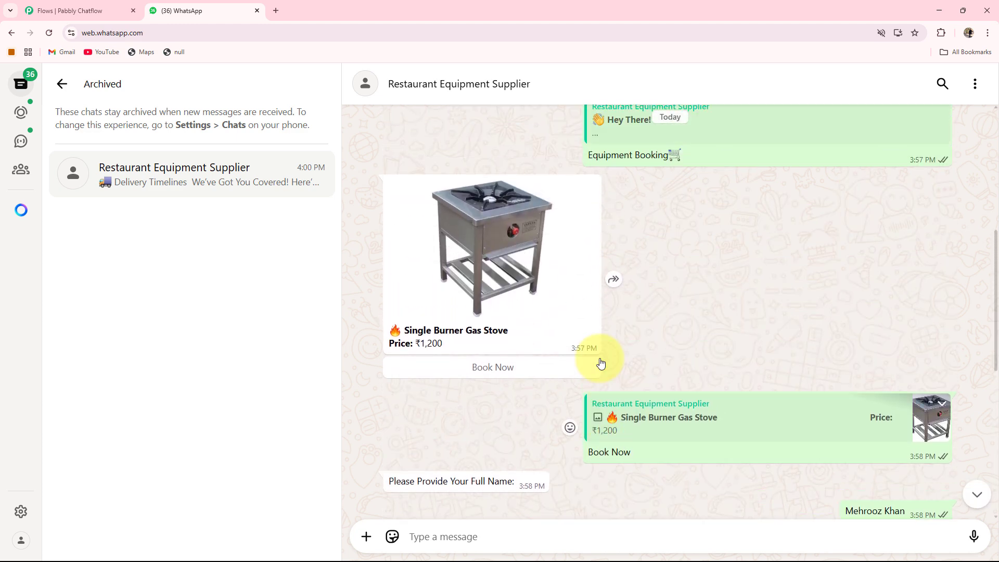
scroll(600, 363, "up", 2)
scroll(600, 363, "up", 1)
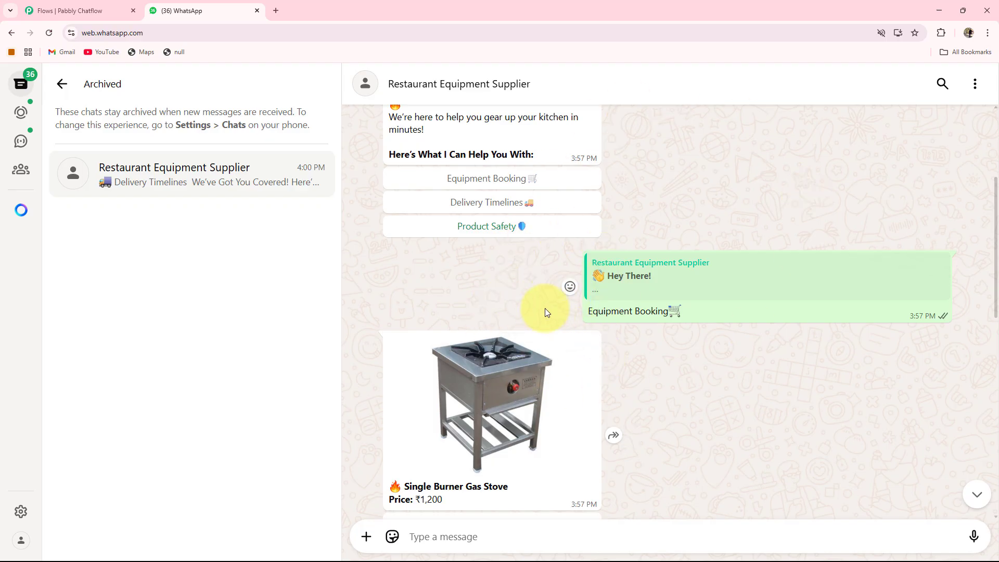
scroll(590, 305, "up", 2)
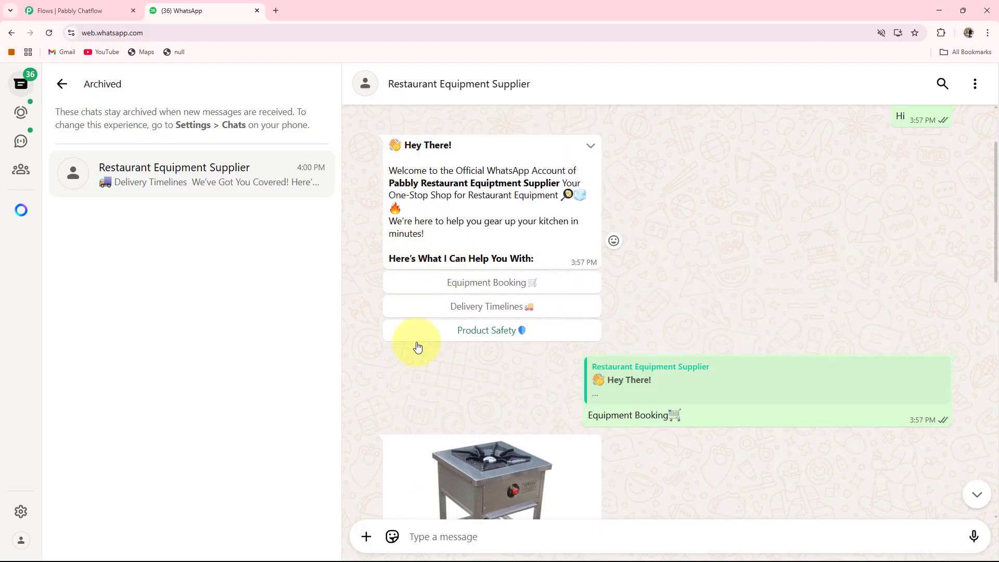
Open a new browser tab and go to pabbly.com/chatflow
left_click(277, 10)
left_click(172, 37)
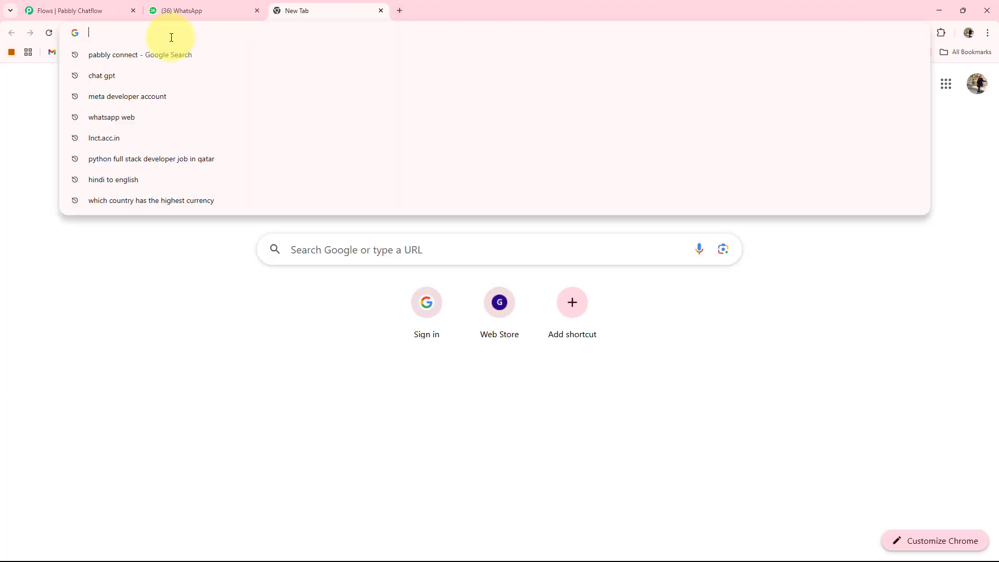
type("pabb")
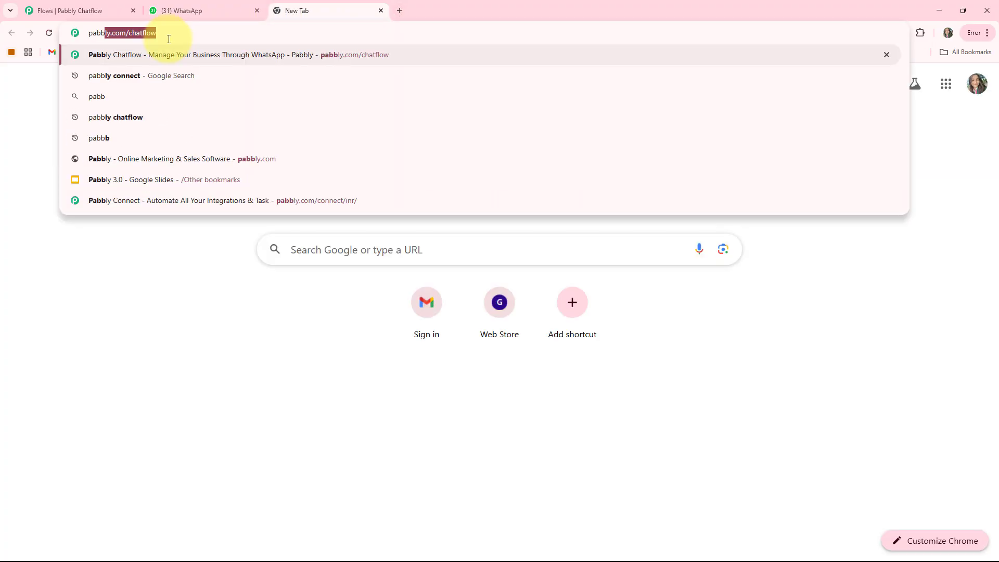
key("Right")
key("Return")
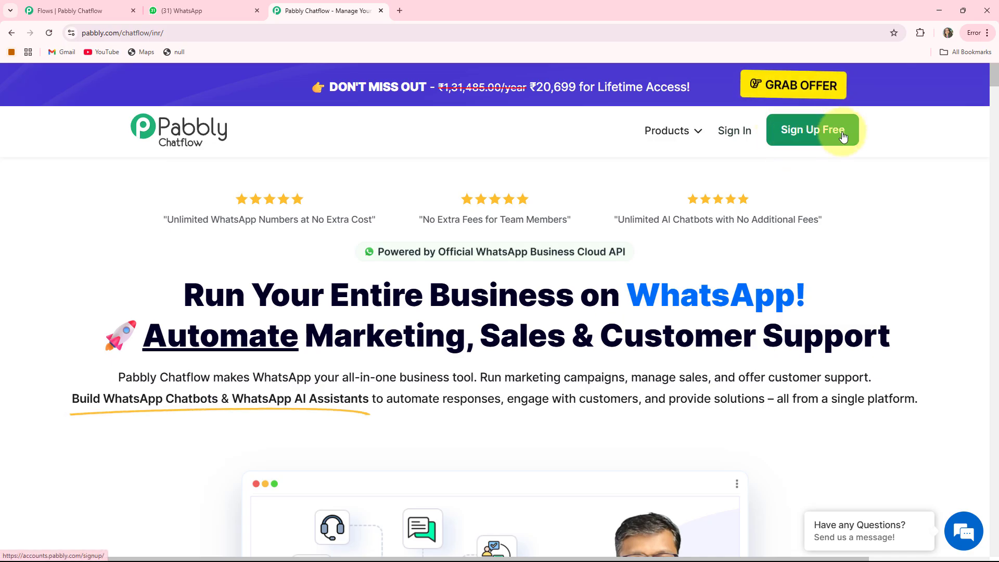
Sign in to the Pabbly account and access Pabbly Chatflow from the apps list
left_click(736, 134)
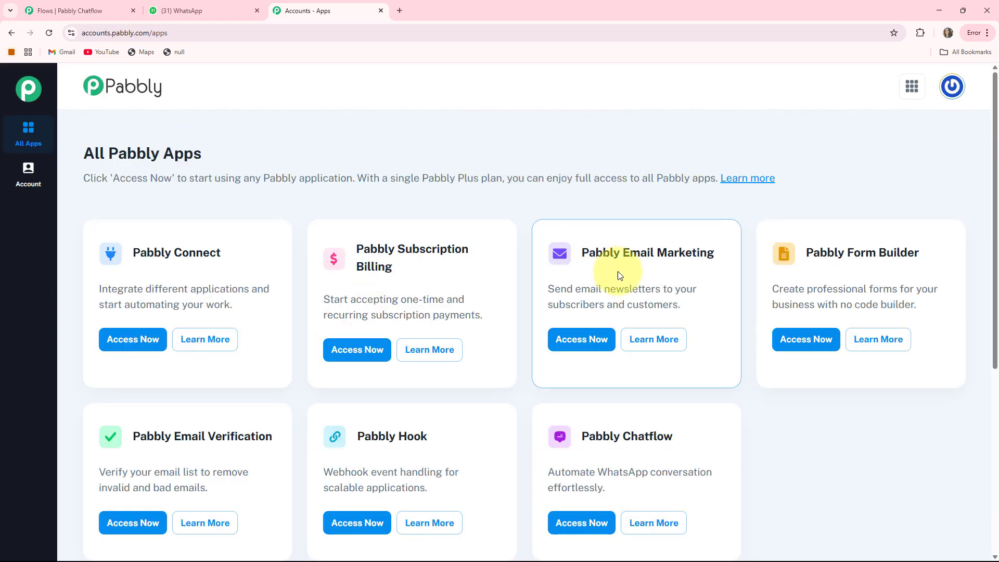
scroll(521, 365, "down", 1)
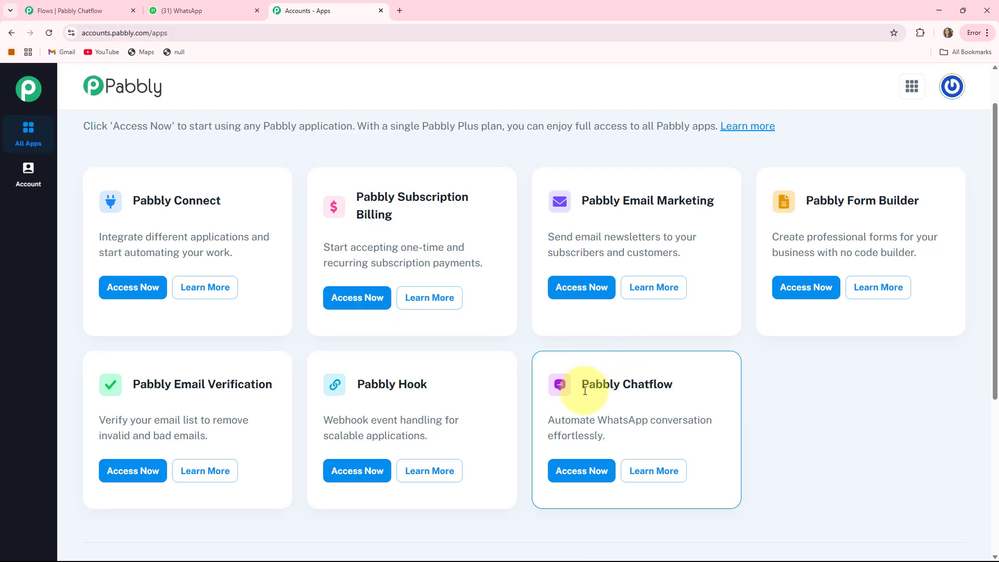
left_click_drag(592, 385, 707, 384)
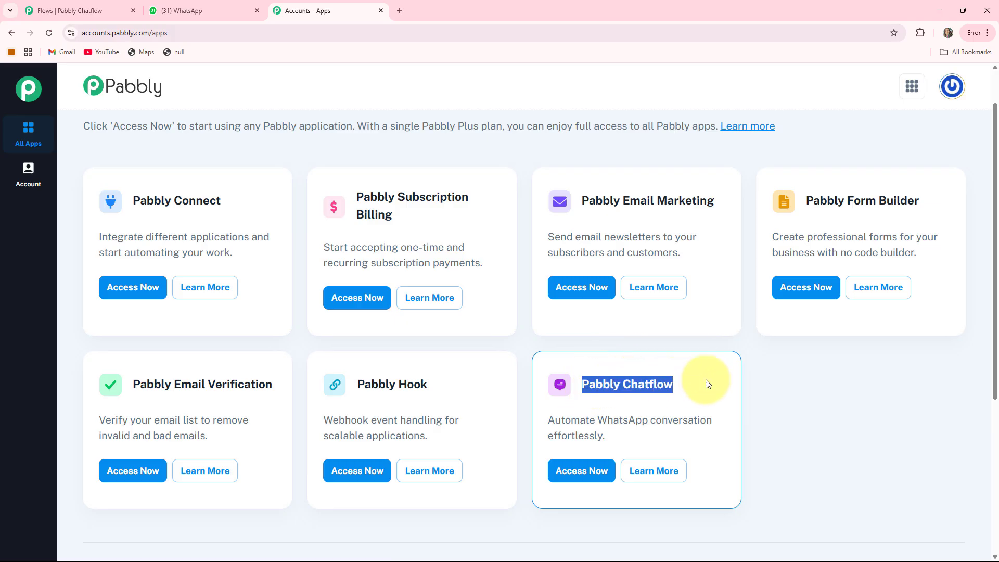
left_click(578, 470)
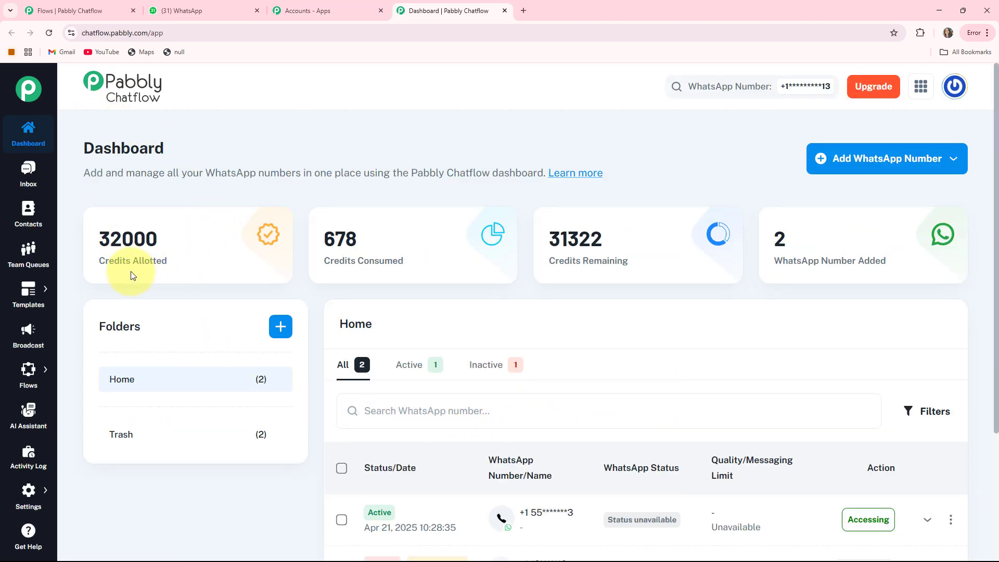
Examine the dashboard's credit statistics and the Add WhatsApp Number connection options
left_click_drag(99, 261, 177, 264)
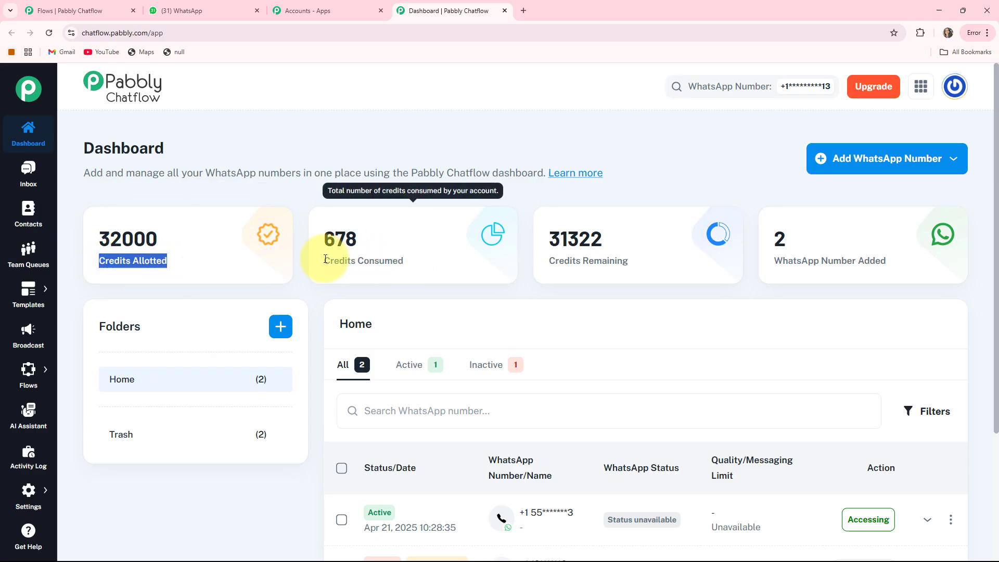
left_click_drag(323, 260, 411, 261)
left_click_drag(549, 260, 632, 261)
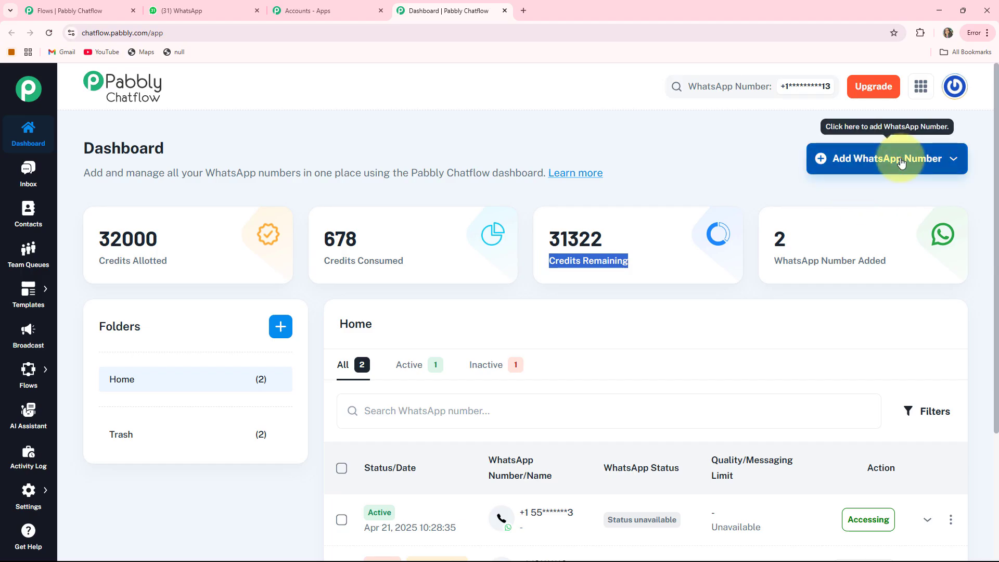
left_click(877, 159)
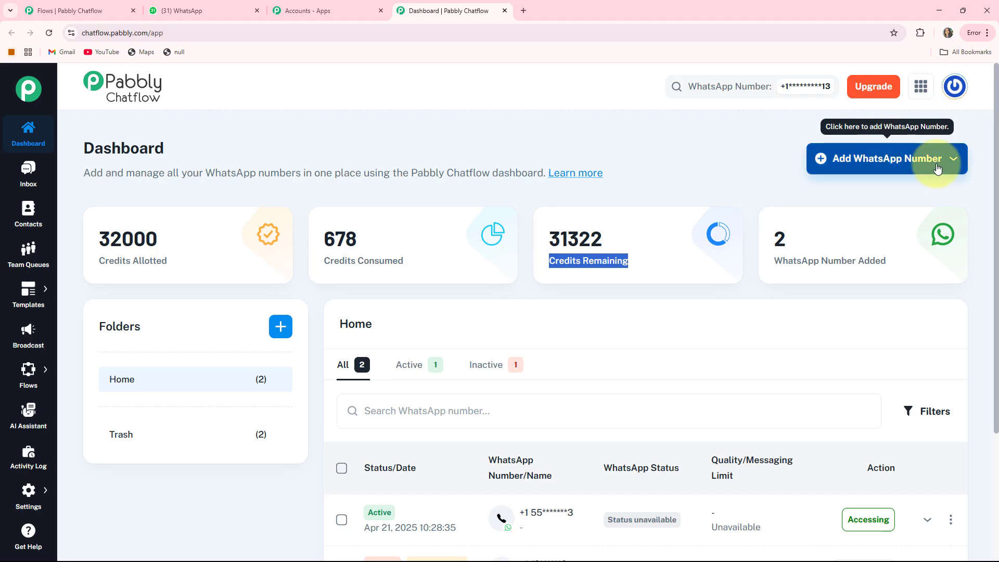
left_click(916, 164)
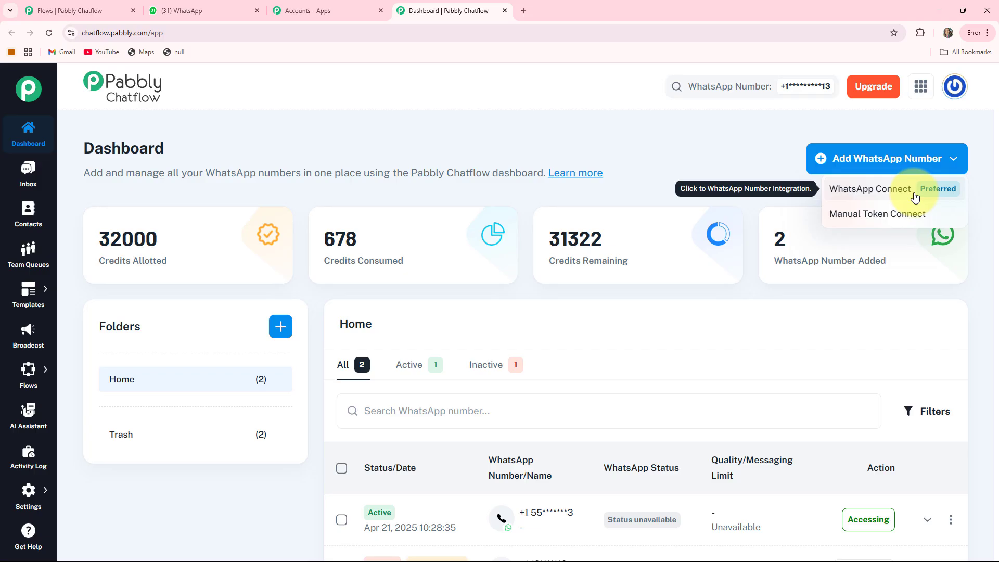
left_click(878, 220)
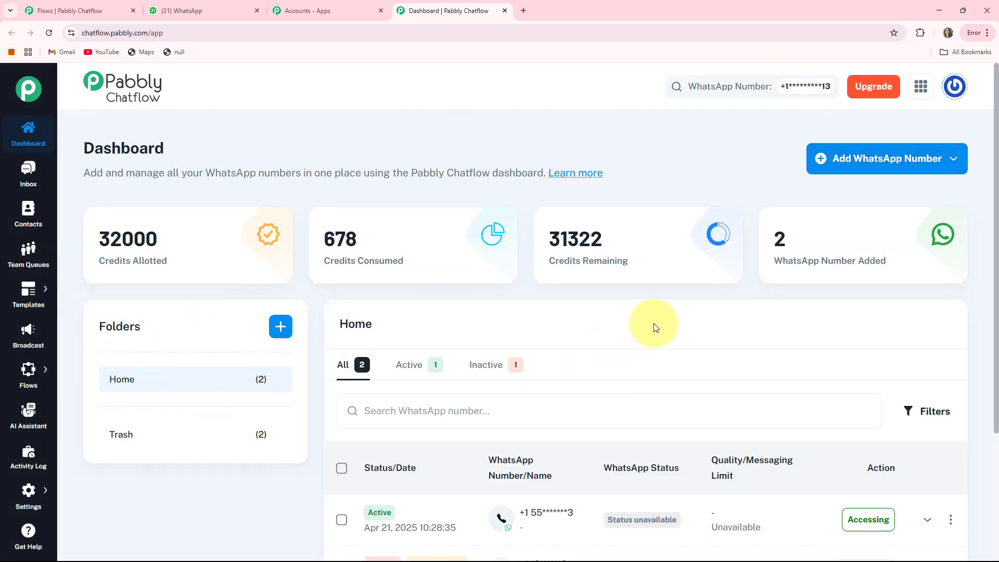
Open the Inbox and view the test conversation
scroll(794, 260, "down", 3)
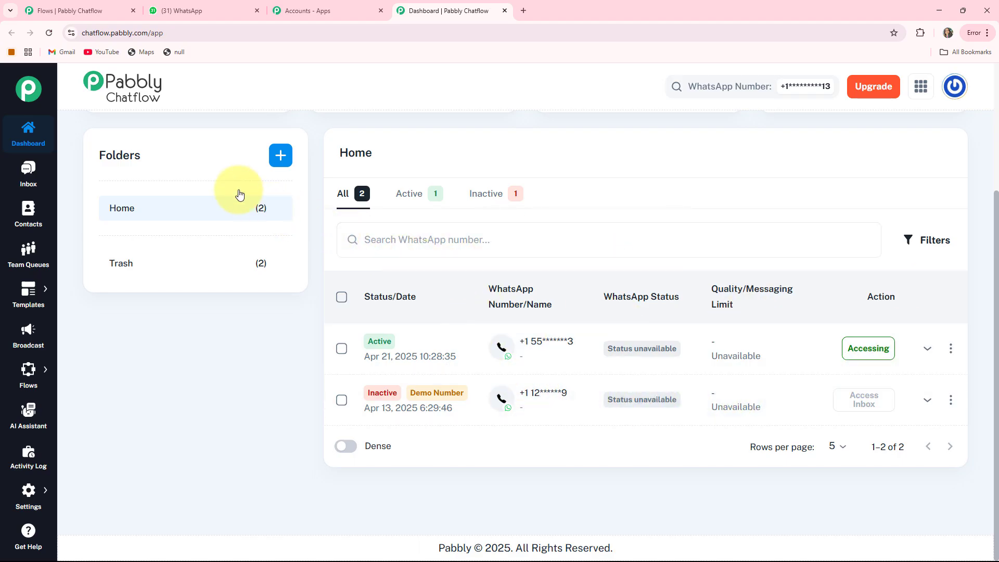
scroll(188, 95, "up", 3)
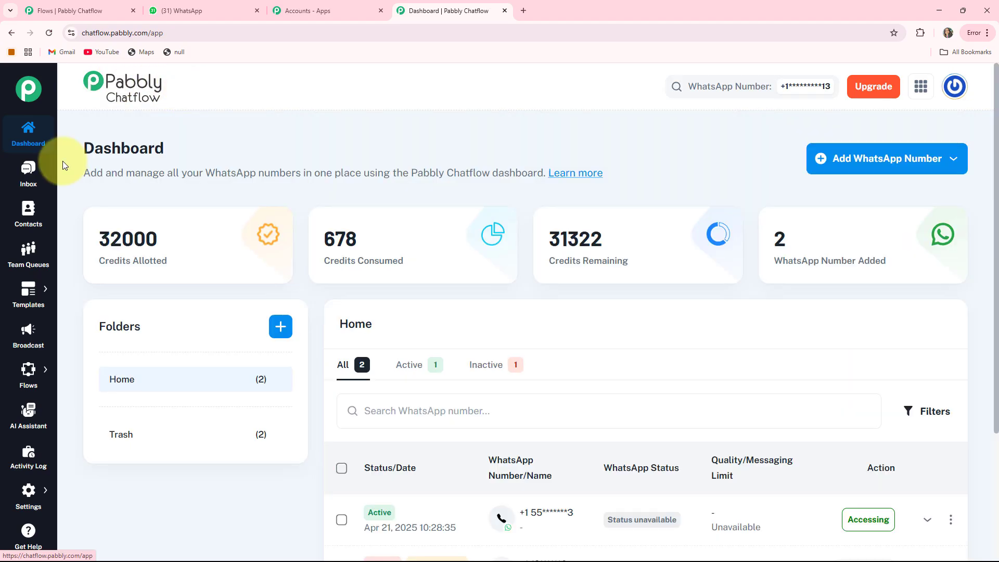
left_click(25, 172)
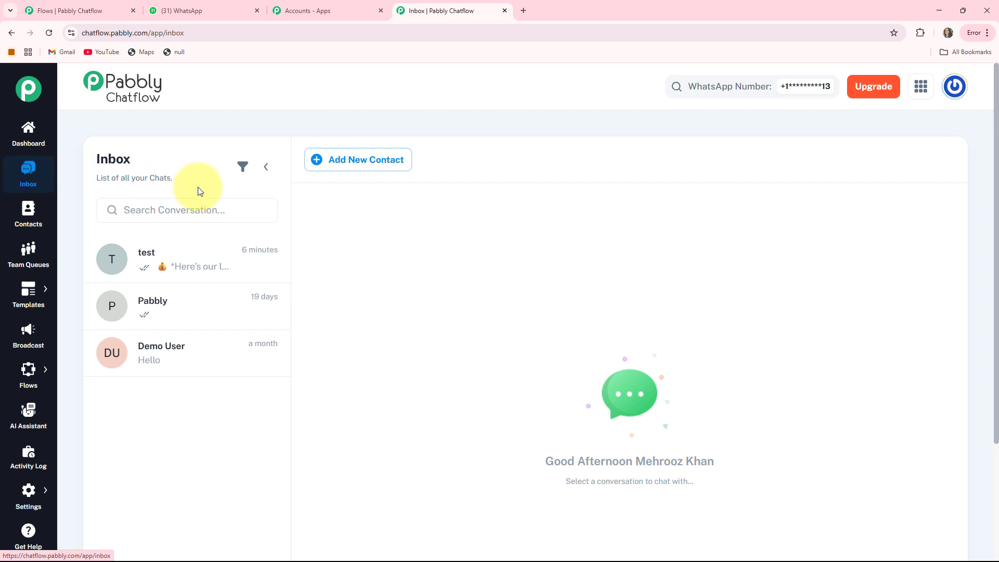
left_click(161, 268)
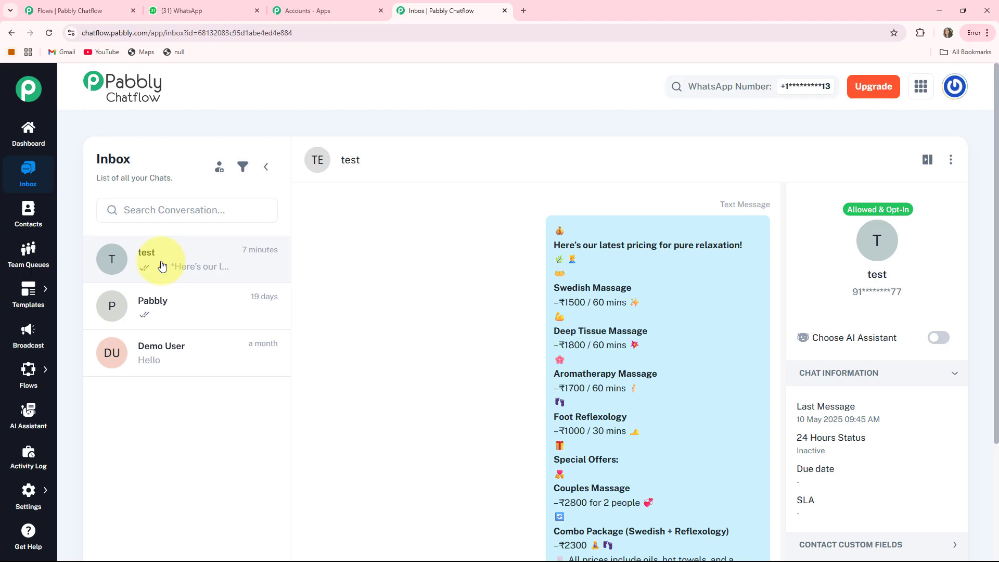
Visit the Contacts, Team Queues, Templates and Broadcast sections to review each page
left_click(29, 220)
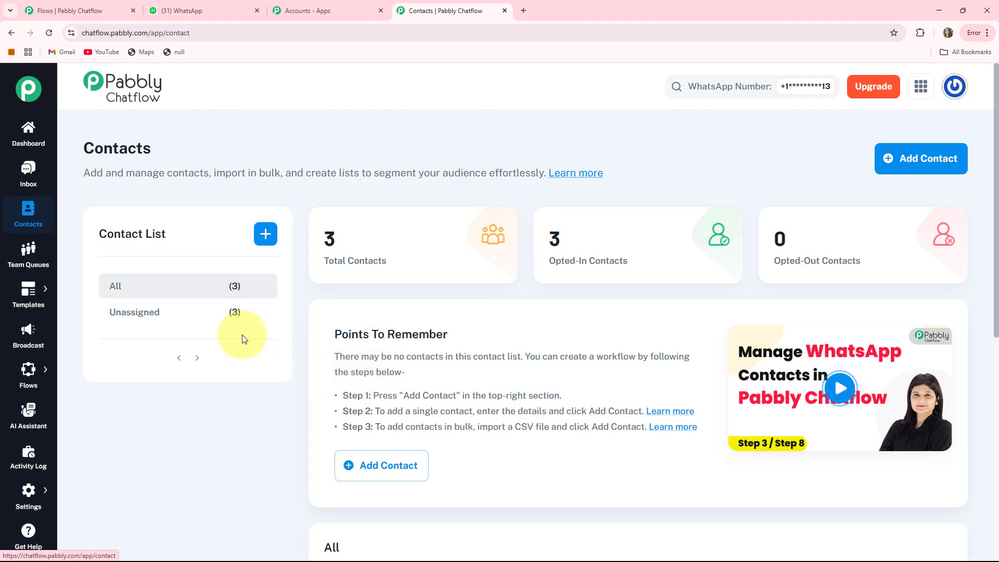
left_click(28, 260)
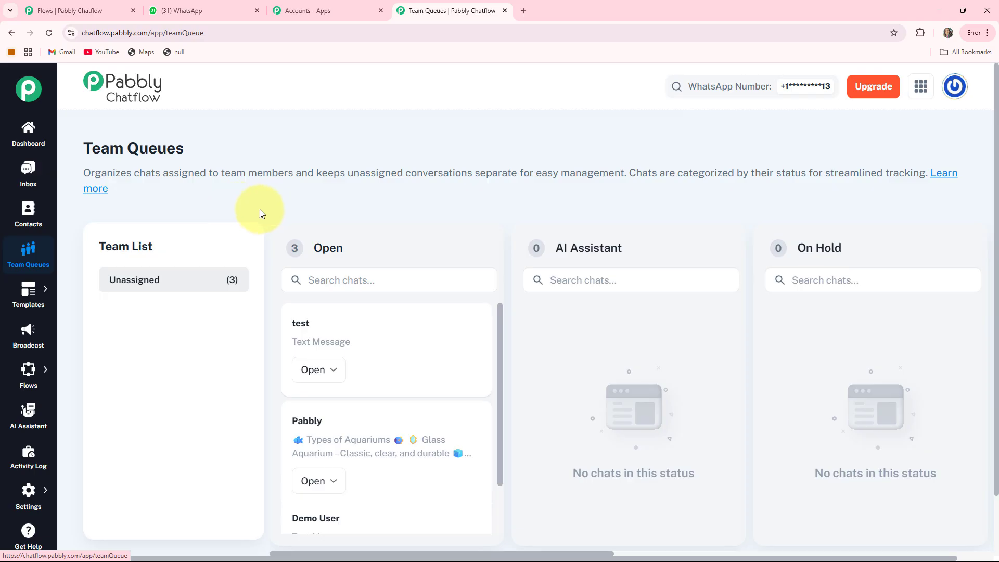
mouse_move(27, 291)
left_click(70, 294)
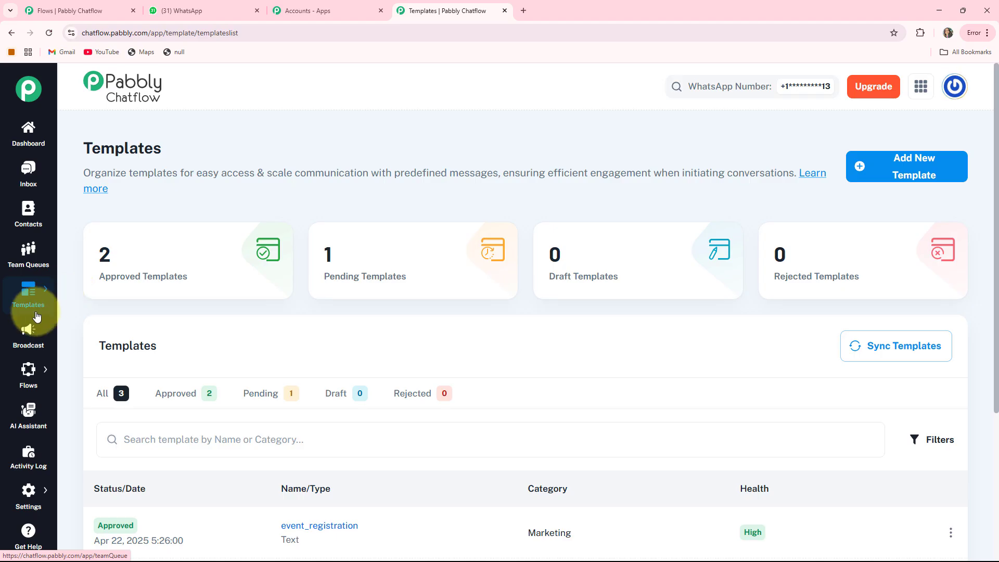
left_click(36, 334)
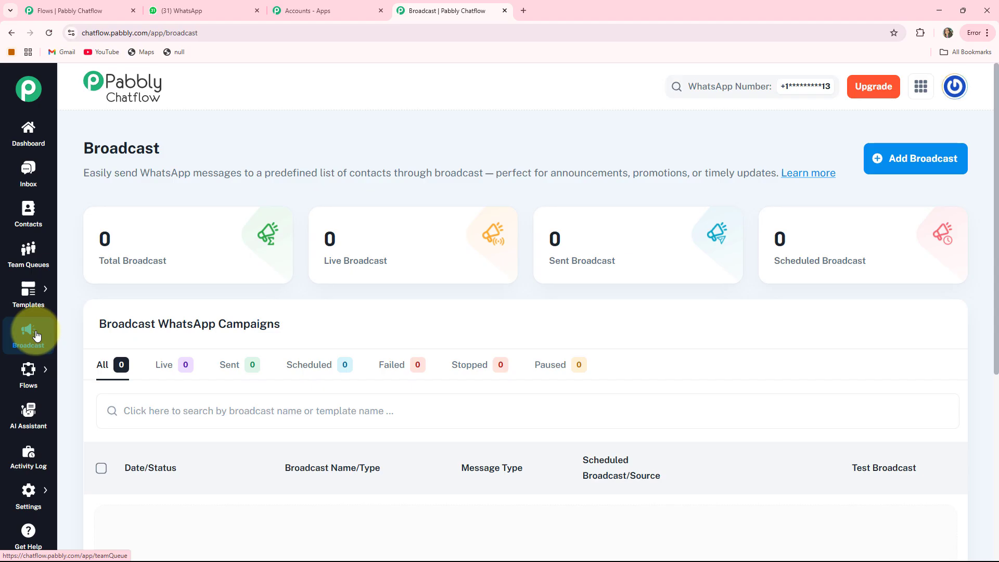
Visit the Flows, AI Assistant, Activity Log and Get Help sections and examine the Settings options
left_click(71, 370)
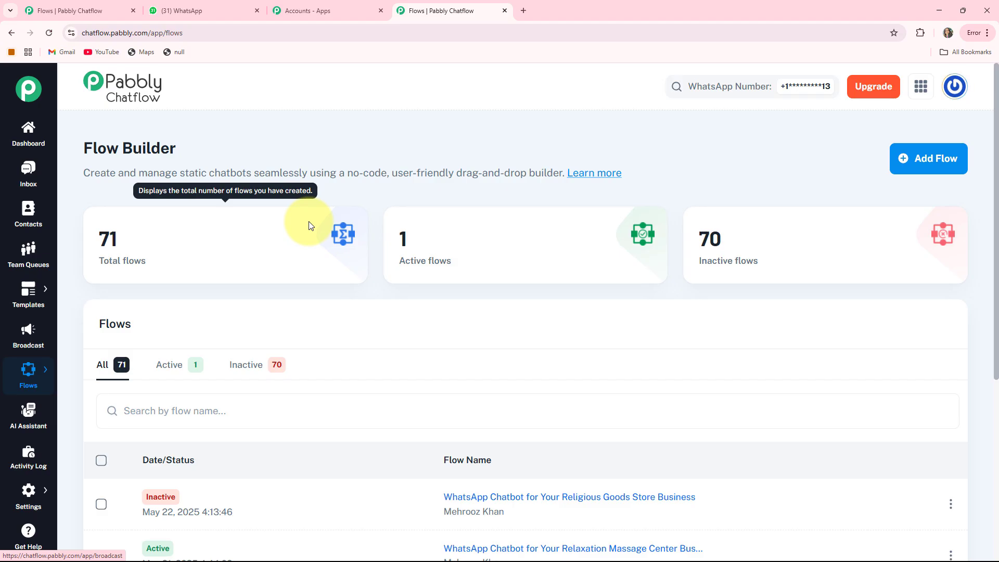
left_click(27, 422)
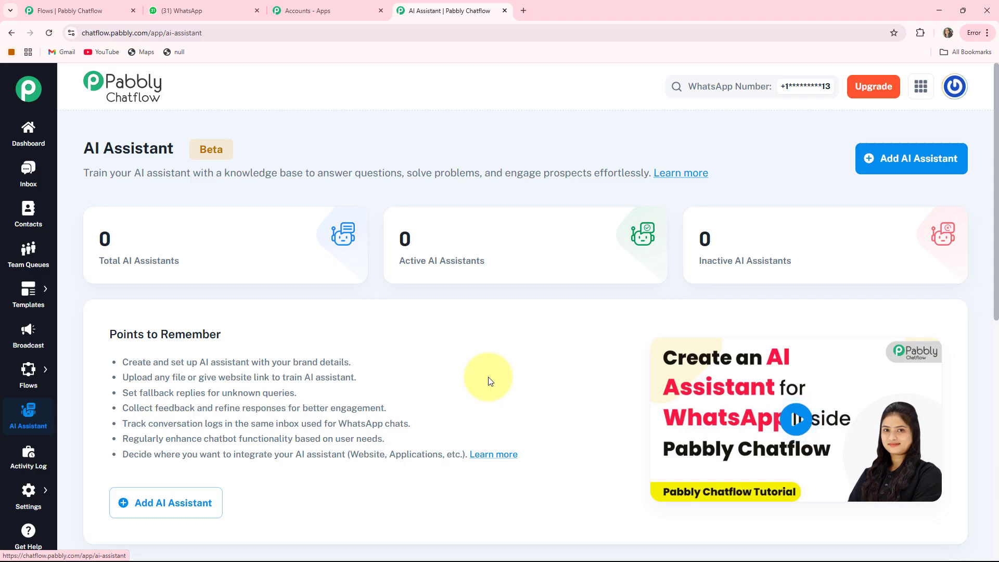
left_click(27, 457)
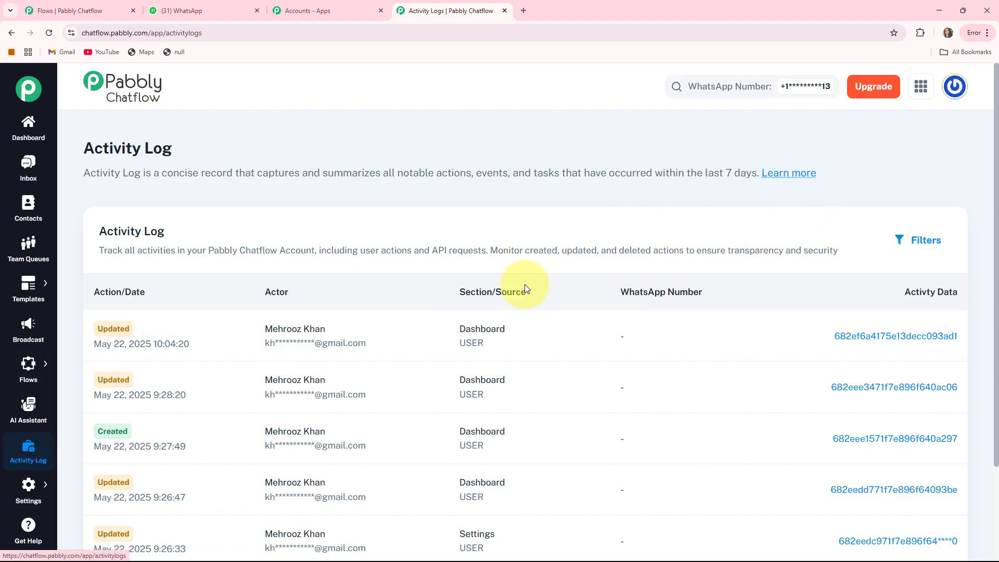
mouse_move(14, 487)
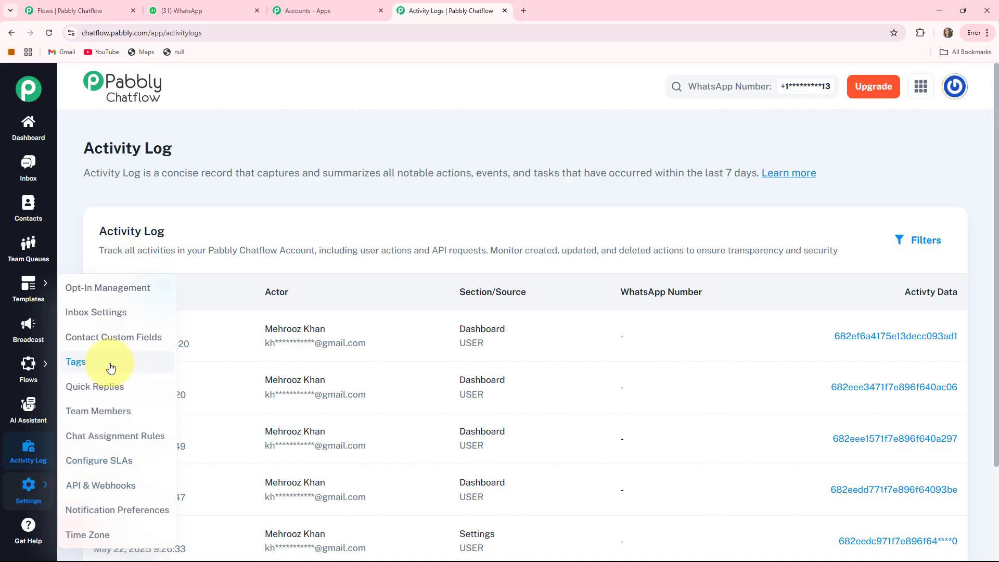
left_click(29, 528)
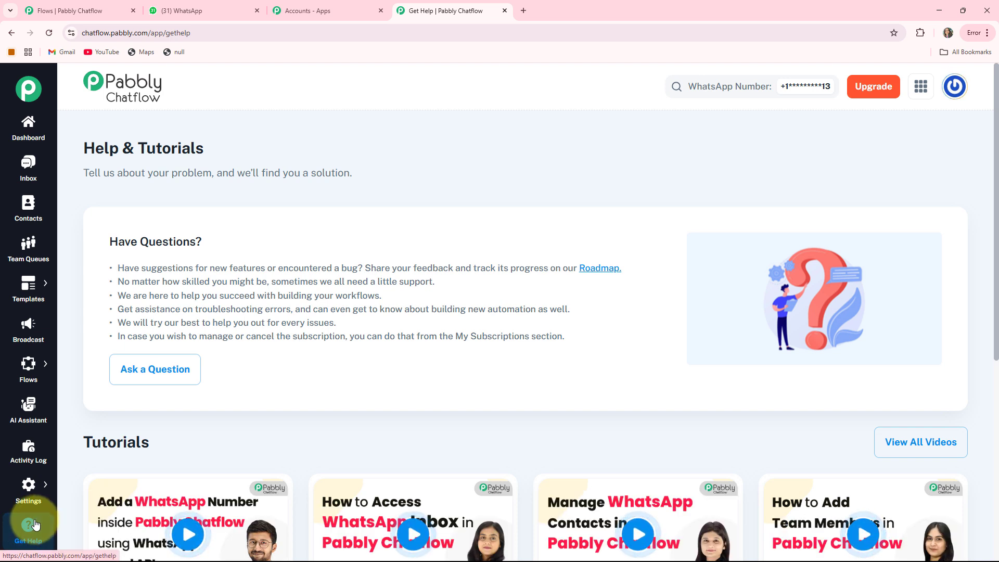
Open the Flow Builder and create a new flow
mouse_move(32, 377)
left_click(78, 359)
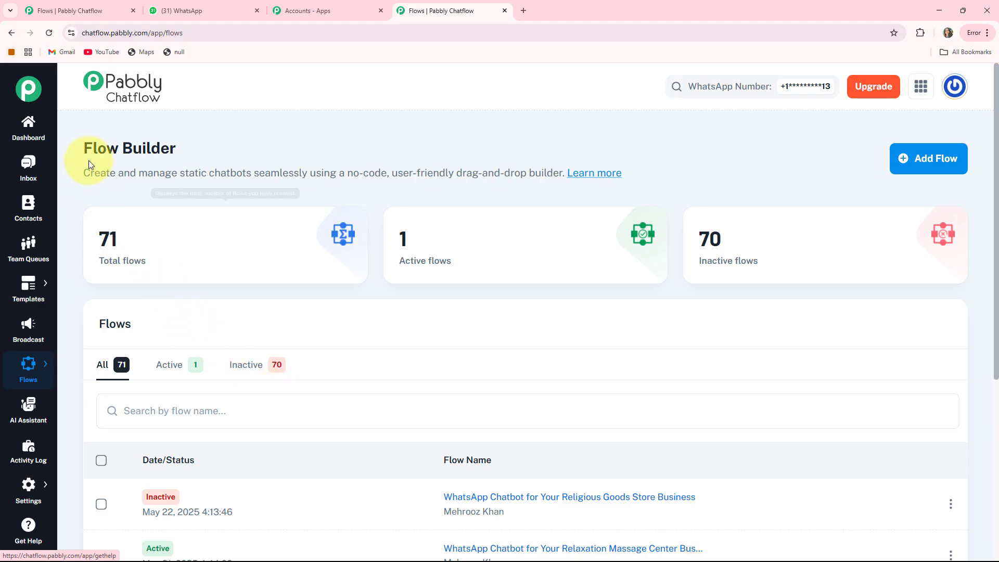
triple_click(139, 149)
left_click(245, 152)
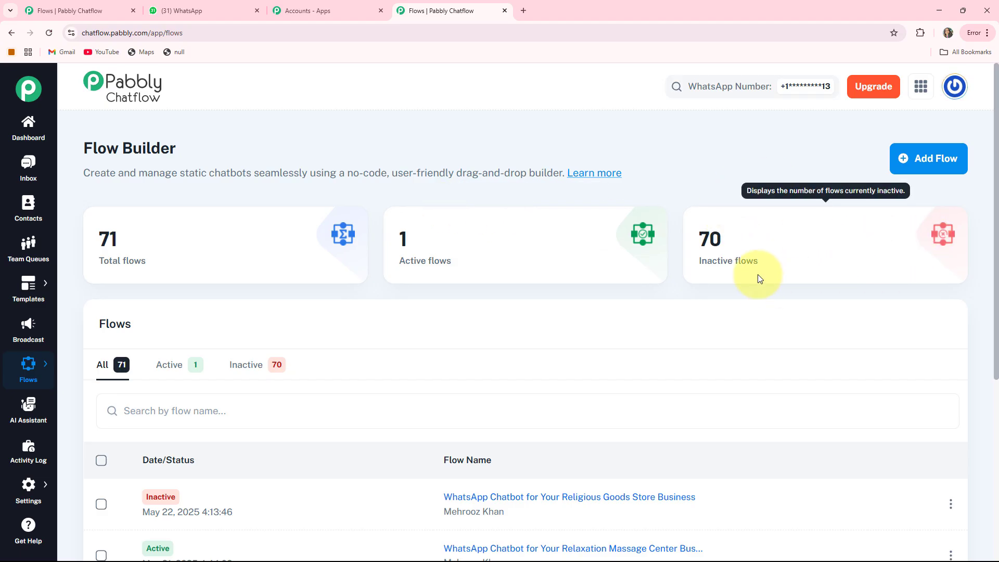
left_click(908, 161)
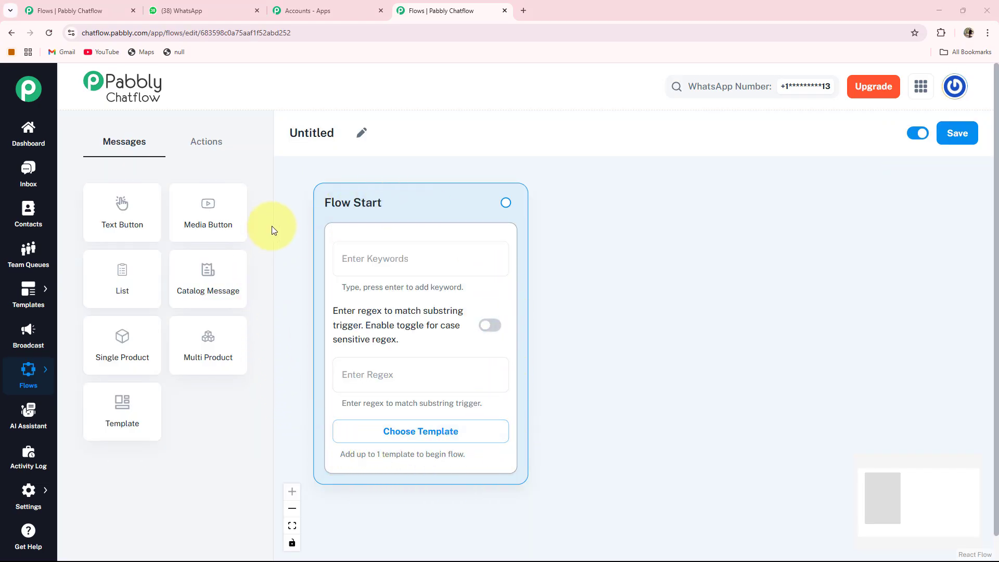
Rename the flow to "WhatsApp Chatbot for Your Restaurant Equipment Supplier Business"
left_click(363, 134)
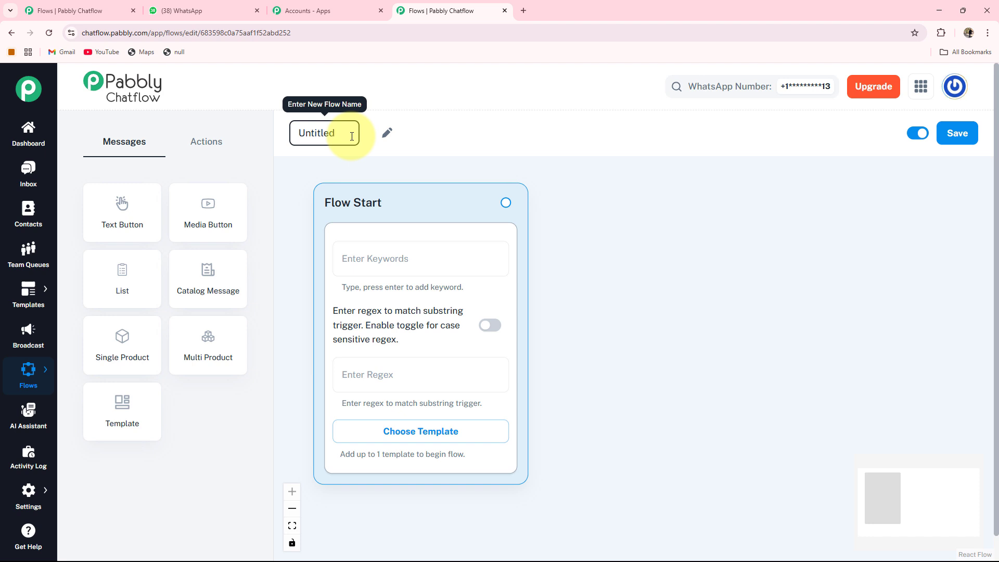
left_click_drag(350, 136, 276, 141)
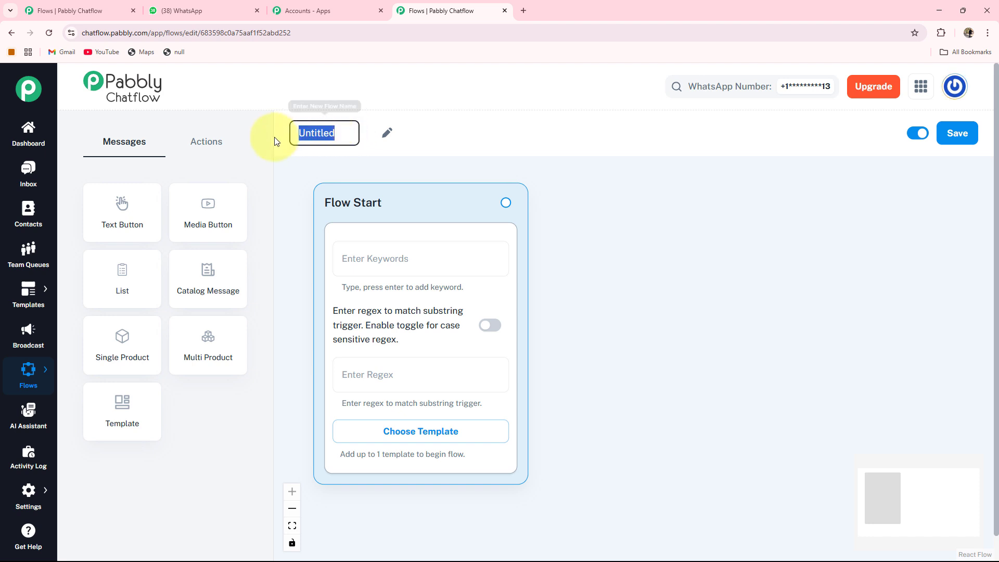
type("WhatsApp Chatbot for Your Restaurant Equipment Supplier Business")
left_click(620, 202)
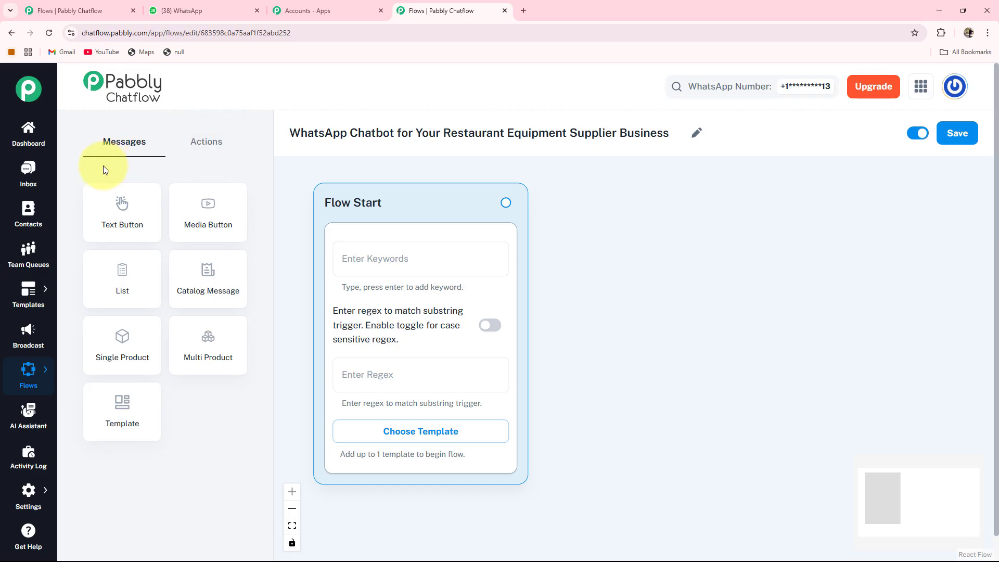
Browse the Actions node types, return to the message nodes, and save the flow
left_click(207, 140)
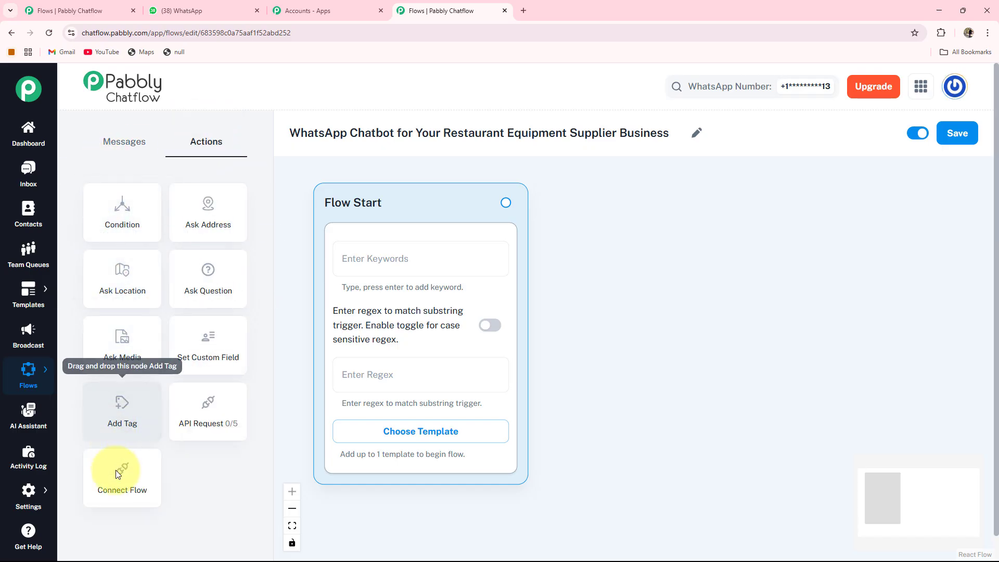
left_click(124, 142)
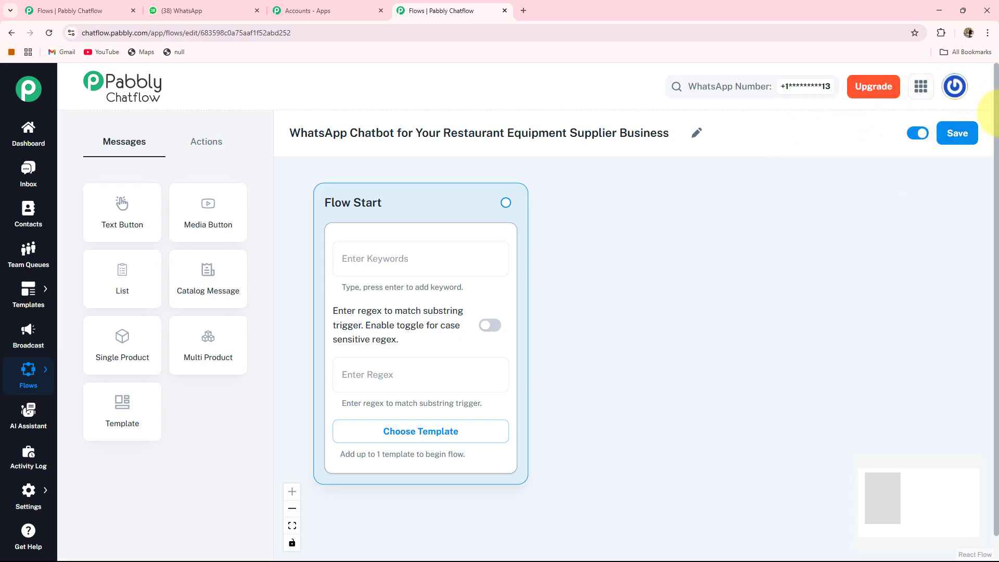
left_click(951, 137)
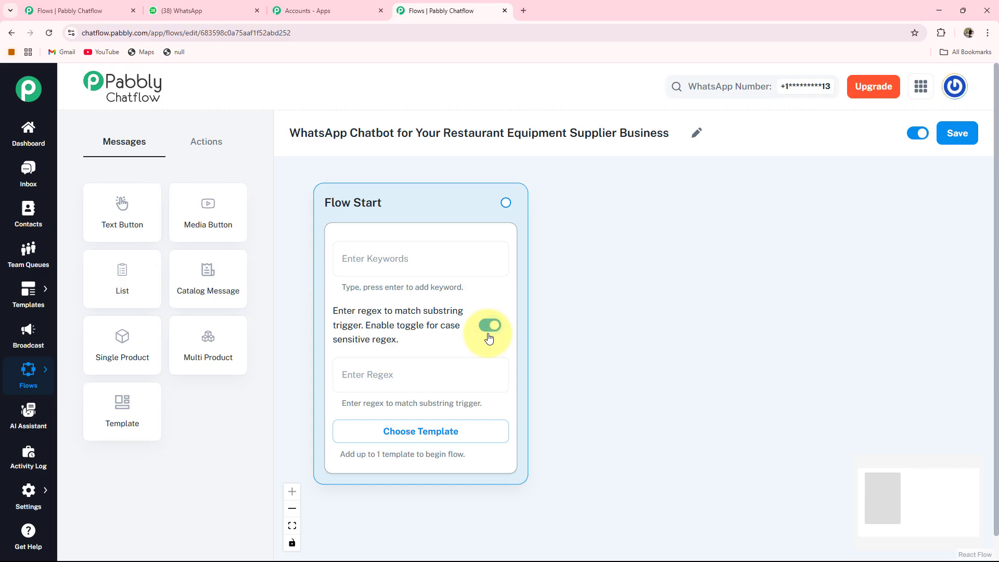
Open the approved templates list for the Flow Start and close it without picking a template
left_click(437, 438)
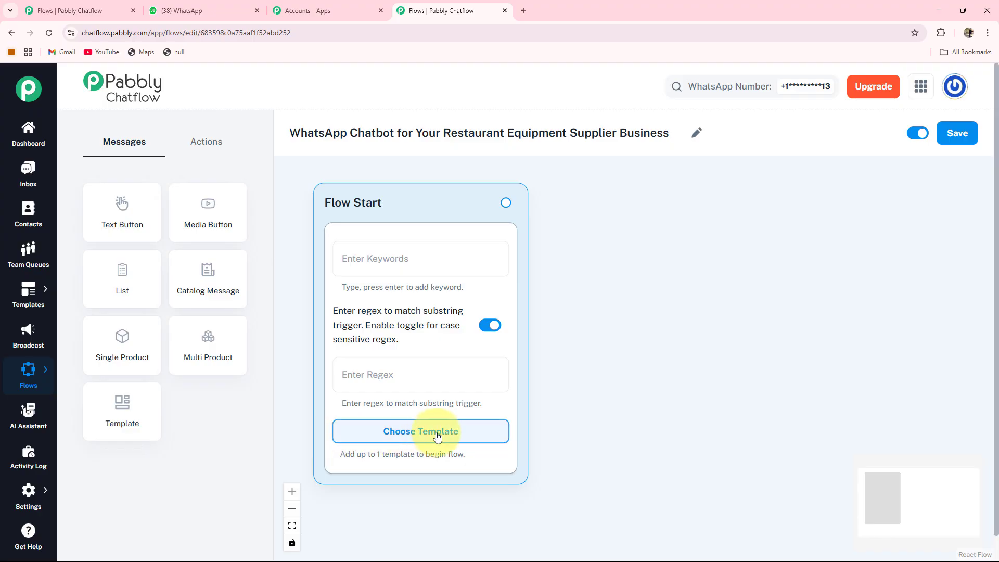
left_click(437, 437)
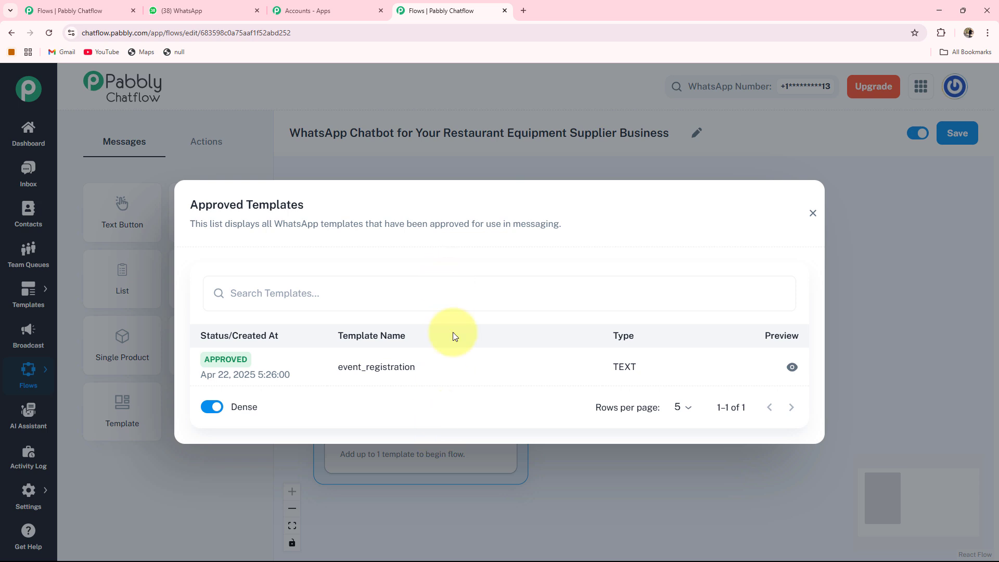
left_click(813, 213)
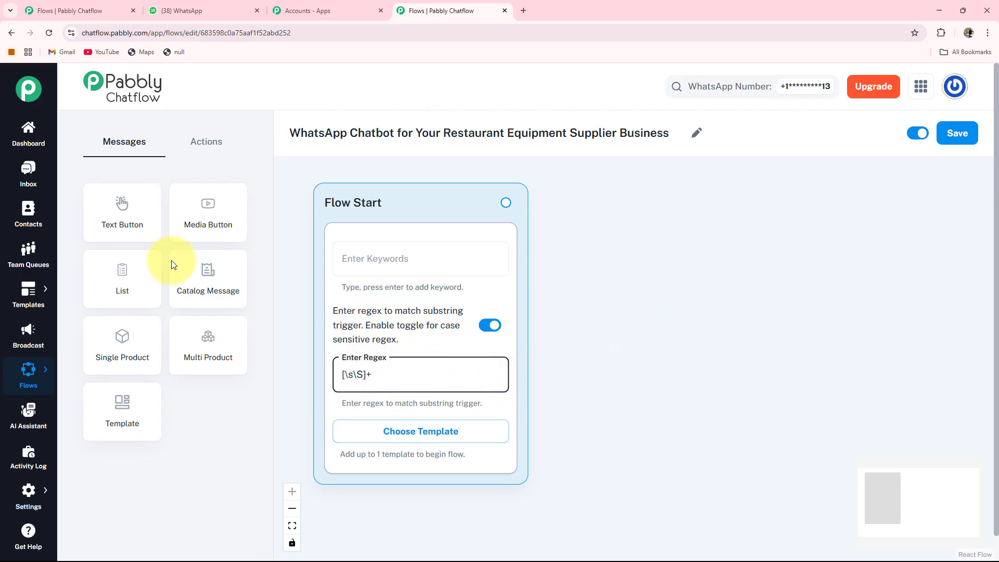
Add a Text Button message node beside Flow Start and paste the welcome message into it
left_click_drag(119, 220, 469, 359)
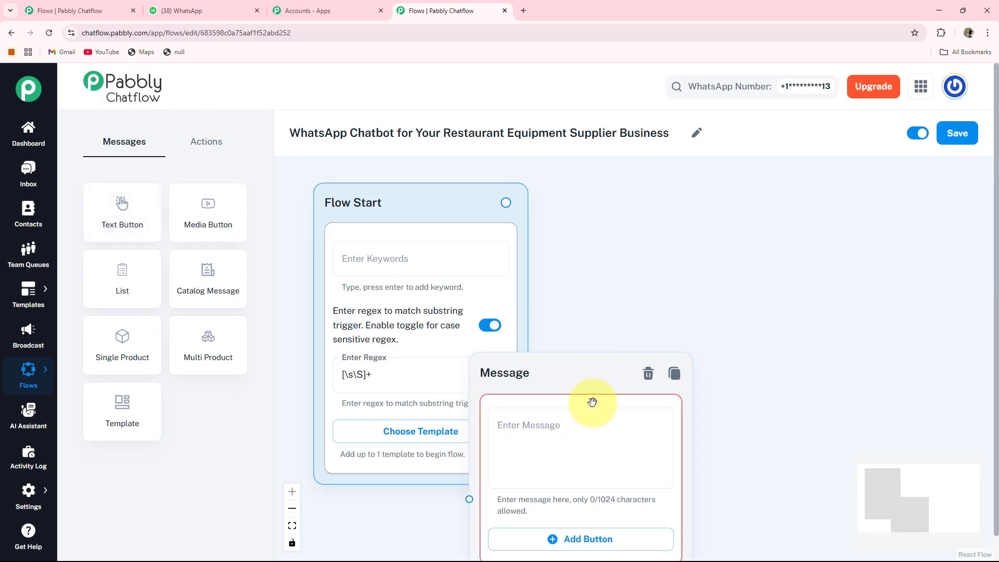
left_click_drag(521, 389, 637, 189)
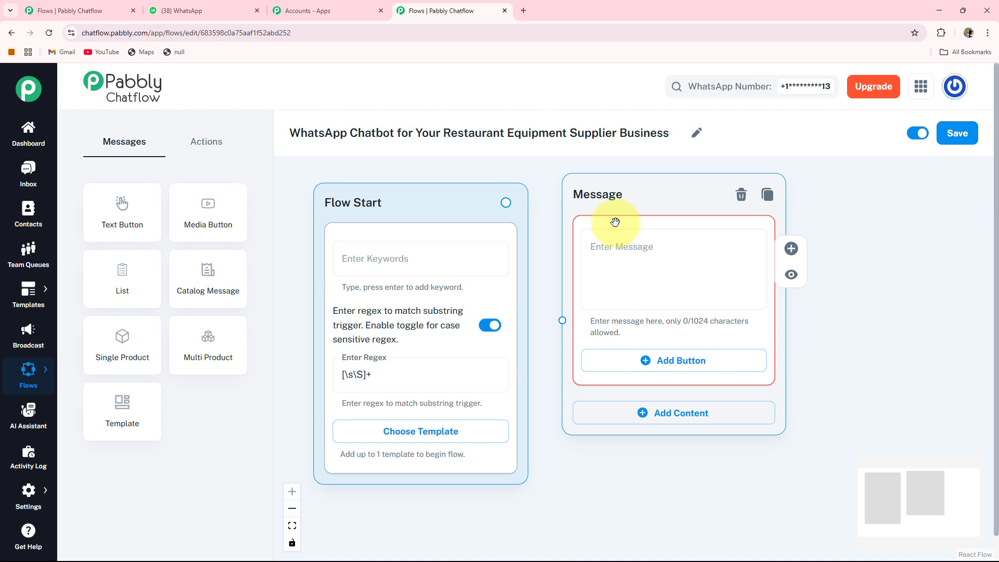
key("ctrl+v")
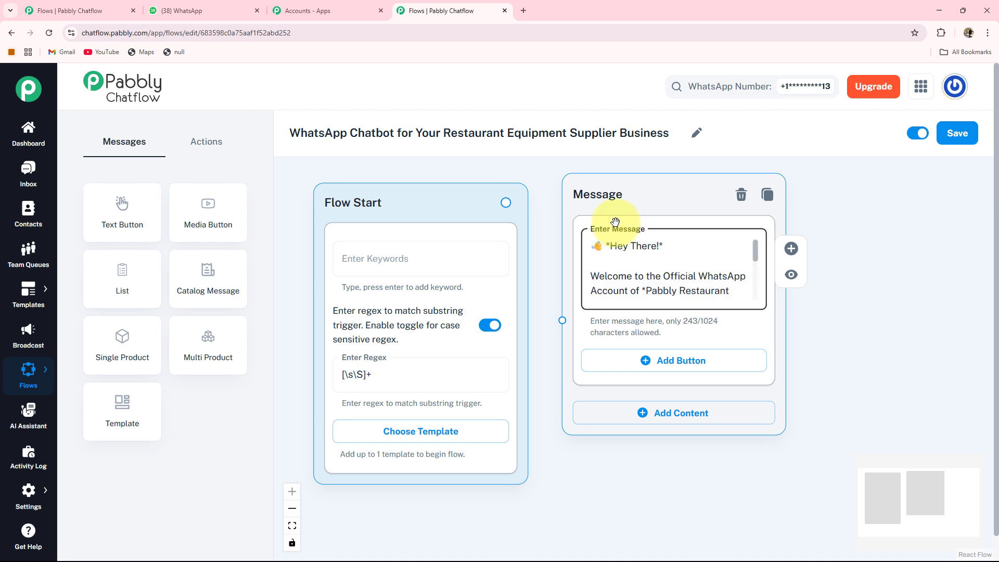
Add a first reply button labelled "Equipment Booking 🛒" to the welcome message
key("Down")
key("Down")
key("Down")
key("Down")
key("Down")
key("Down")
key("Down")
key("Down")
key("Down")
key("Down")
key("Down")
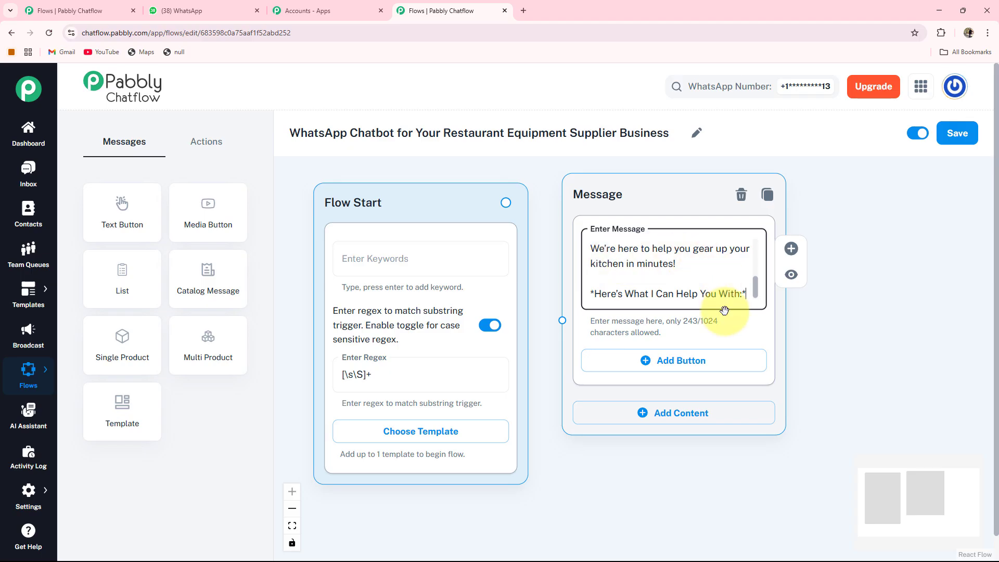
left_click(648, 364)
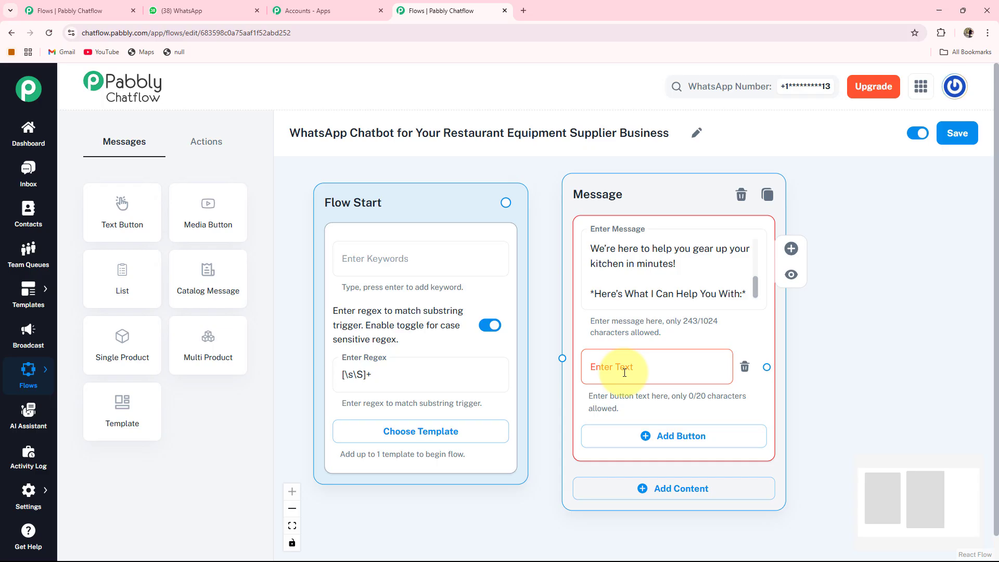
left_click(624, 373)
type("Equipment Booking 🛒")
Add two more reply buttons labelled "Delivery Timelines 🚚" and "Product Safety 🛡️"
left_click_drag(914, 361, 858, 289)
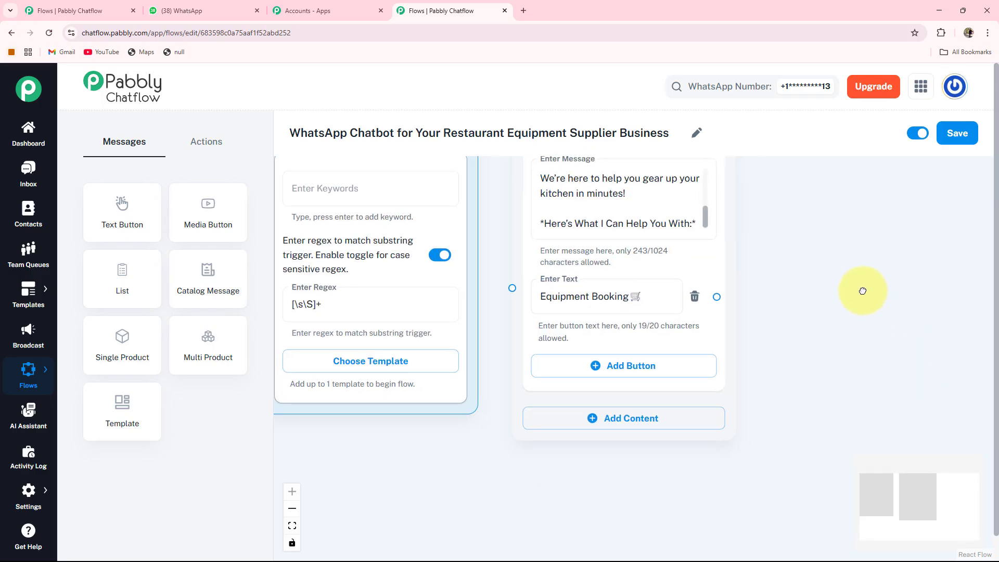
left_click(631, 366)
left_click(635, 367)
type("Delivery Timelines 🚚")
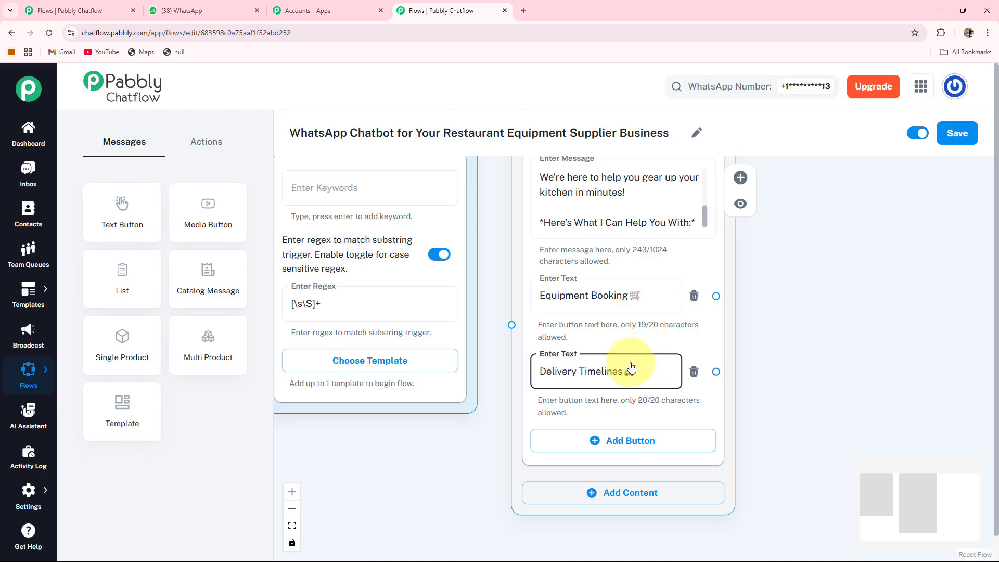
left_click_drag(807, 417, 782, 366)
left_click(629, 393)
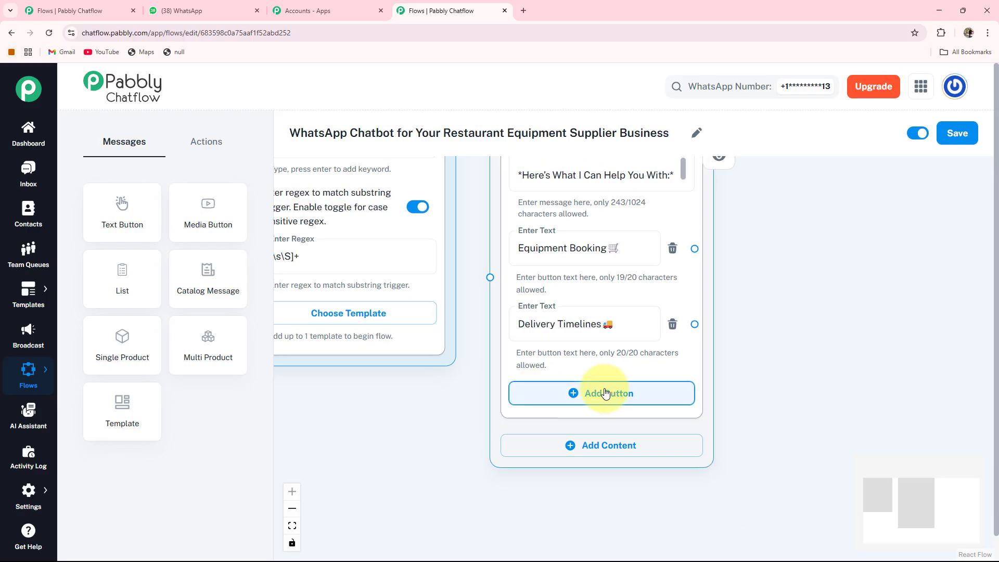
left_click(606, 394)
type("Product Safety 🛡️")
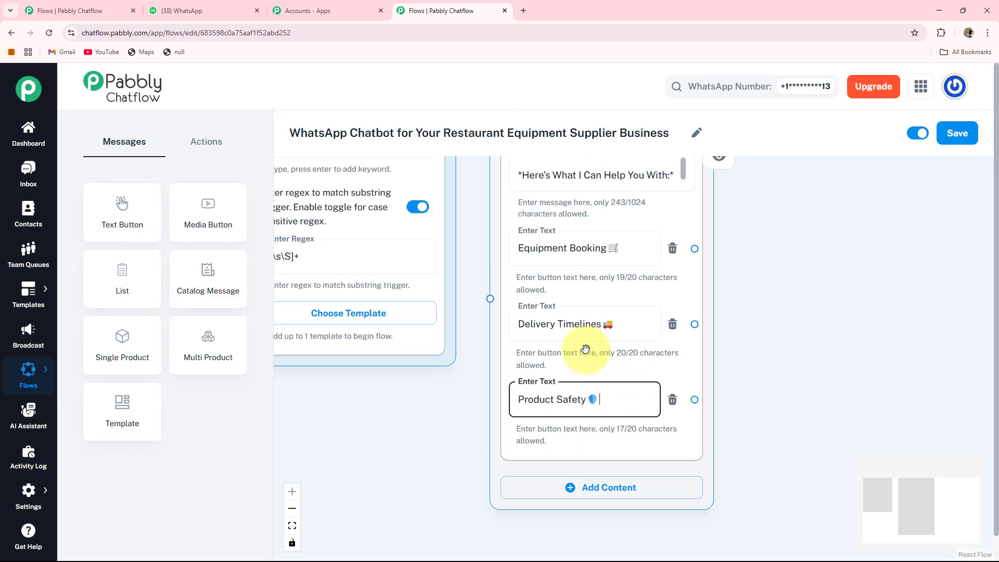
Connect the Flow Start node to the welcome message node
scroll(479, 408, "down", 5)
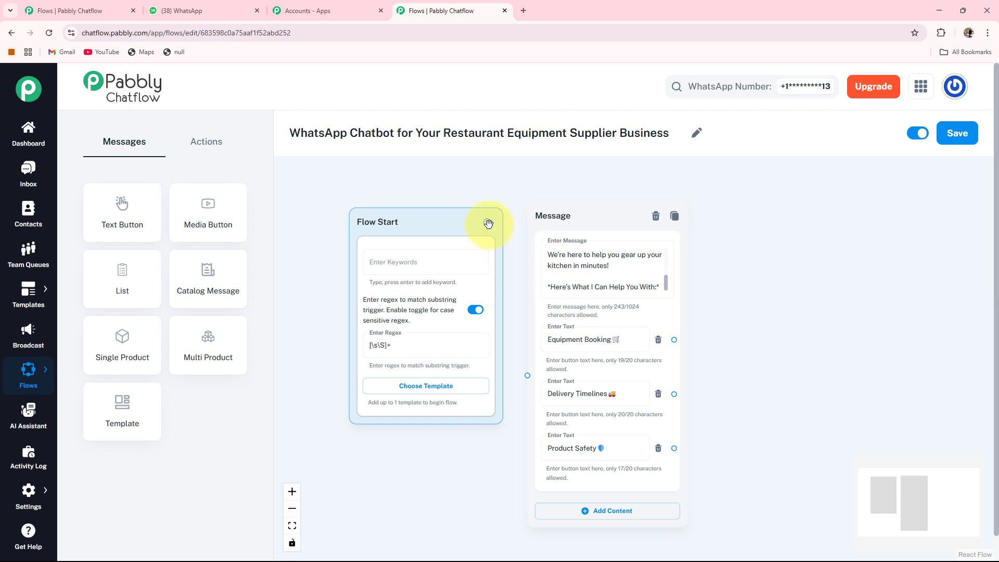
left_click_drag(524, 269, 527, 375)
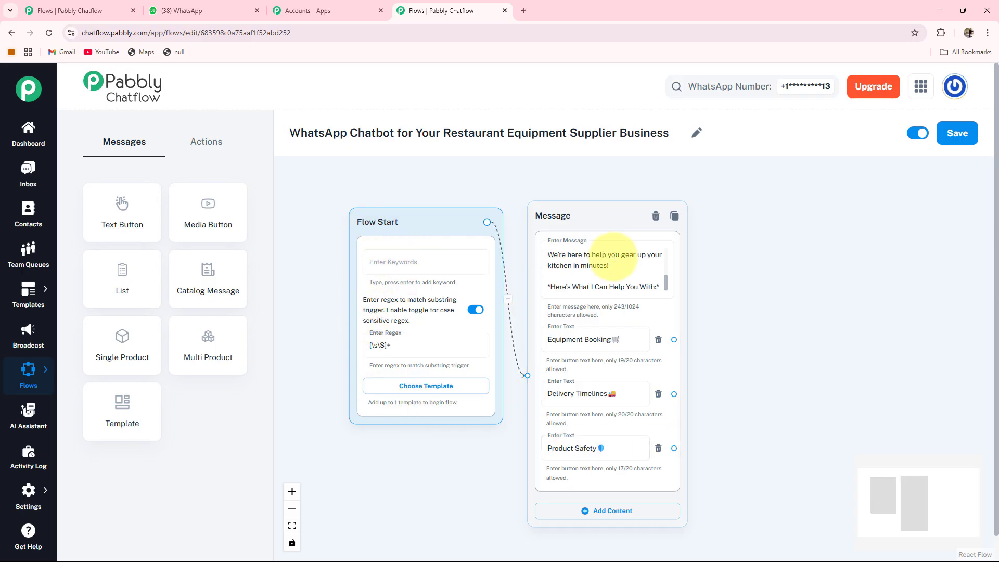
Add a Media Button message node beside the welcome message and set its media type to Image
left_click_drag(595, 216, 585, 215)
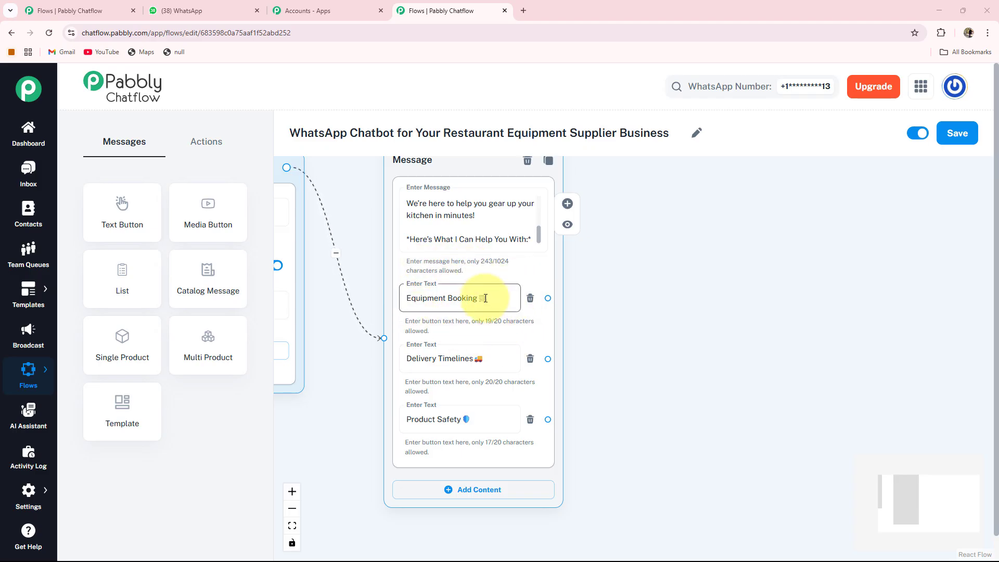
left_click_drag(456, 169, 438, 181)
left_click_drag(656, 285, 626, 324)
left_click_drag(188, 214, 268, 230)
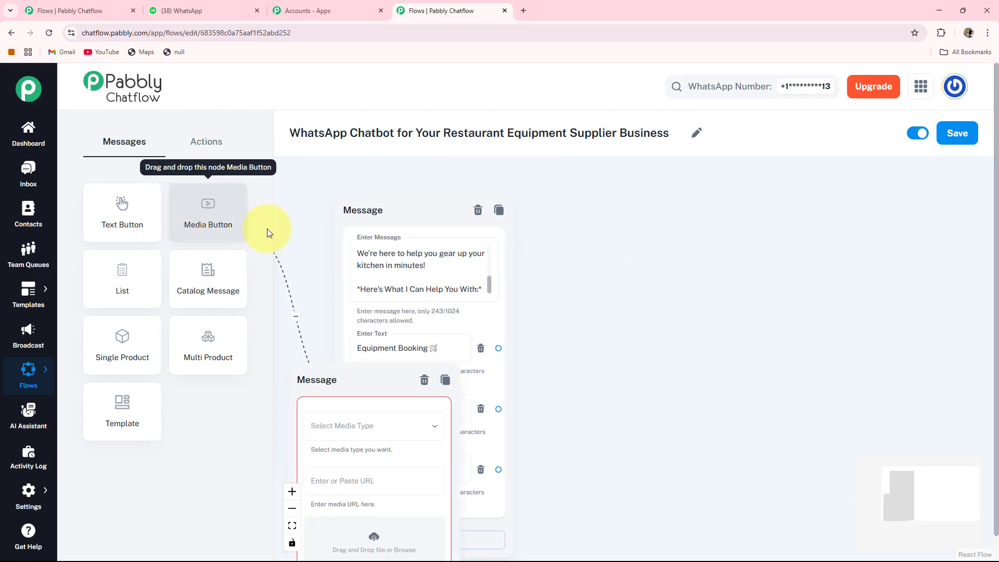
left_click_drag(335, 376, 520, 372)
left_click_drag(556, 298, 628, 198)
left_click_drag(802, 254, 748, 259)
left_click(668, 249)
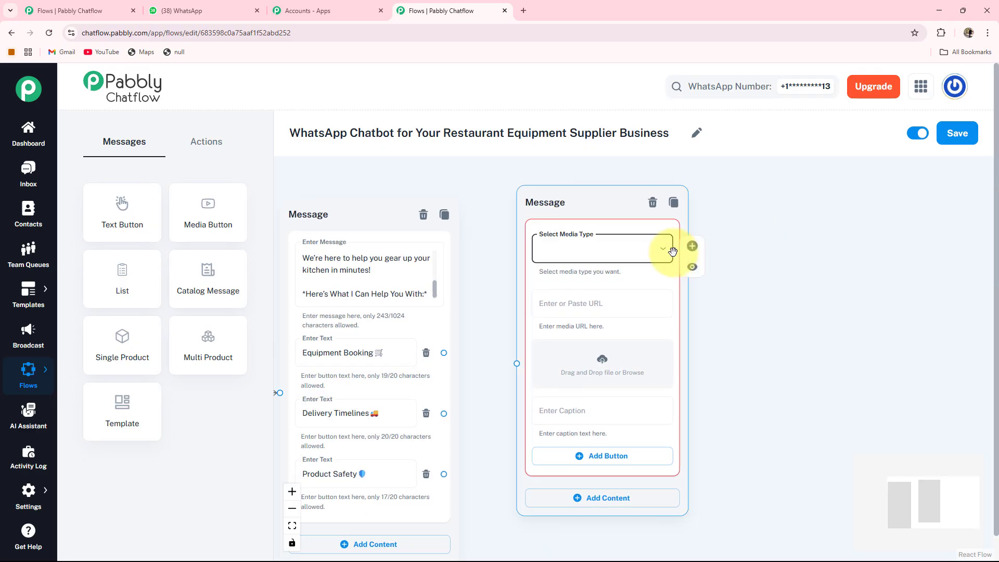
left_click(532, 278)
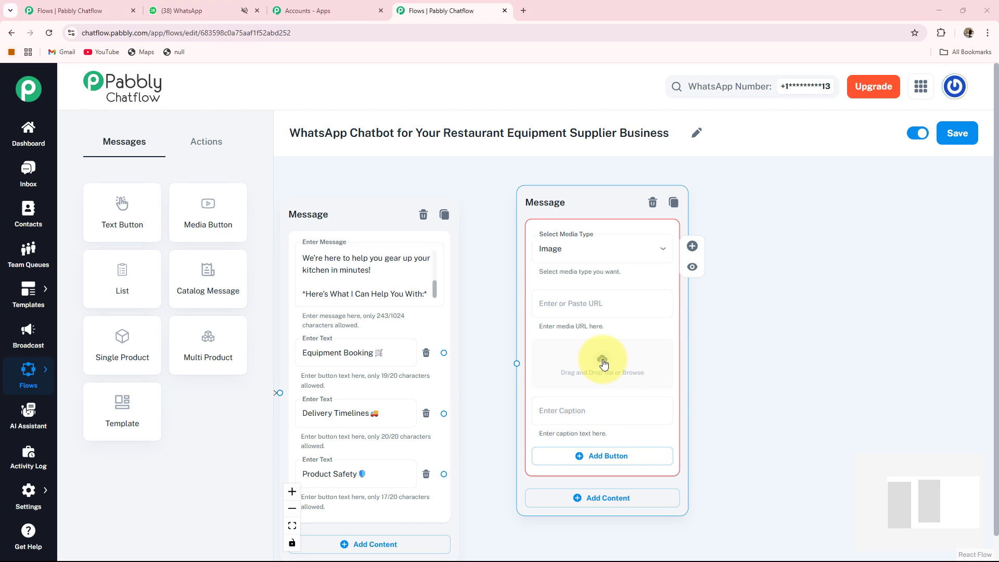
Upload a single burner gas stove product image into the media node
left_click(603, 363)
double_click(376, 152)
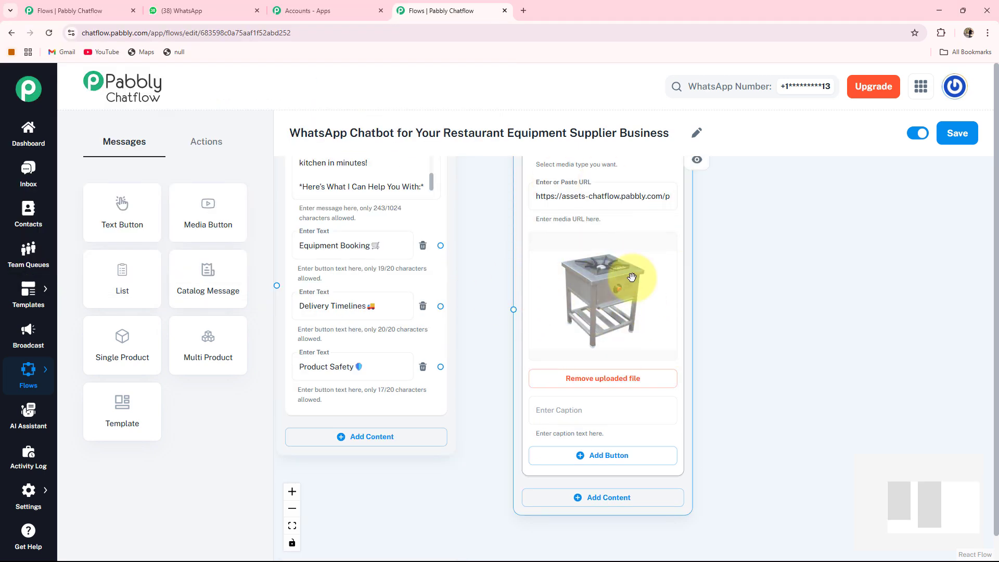
Paste the caption "🔥 *Single Burner Gas Stove*" into the media node
left_click(567, 413)
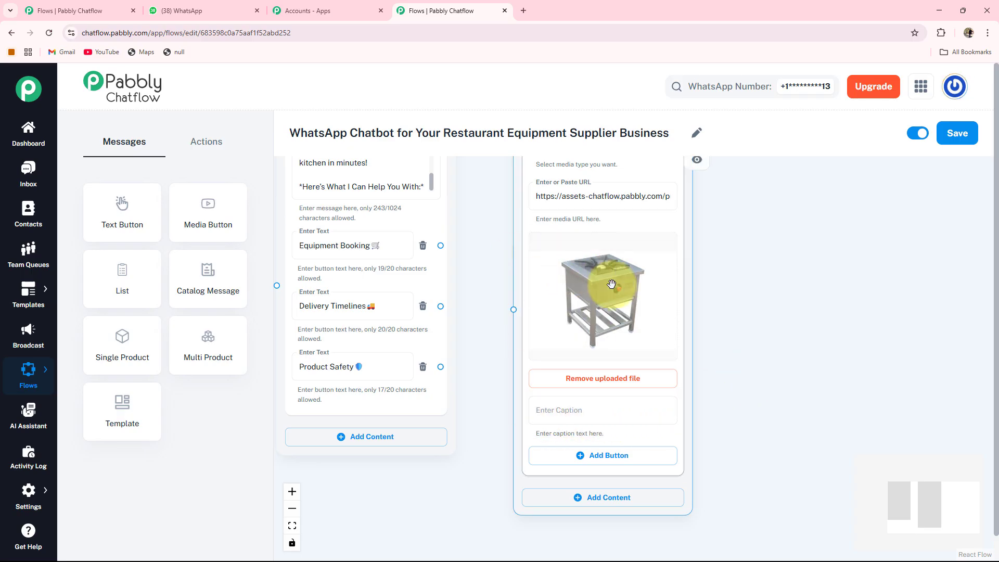
type("🔥 *Single Burner Gas Stove*")
scroll(767, 425, "down", 1)
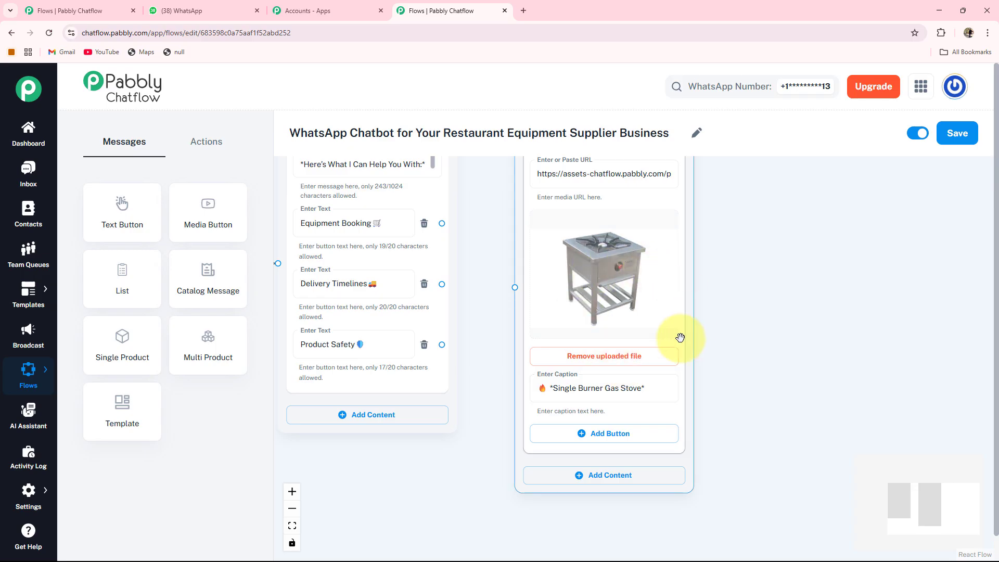
scroll(692, 409, "down", 2)
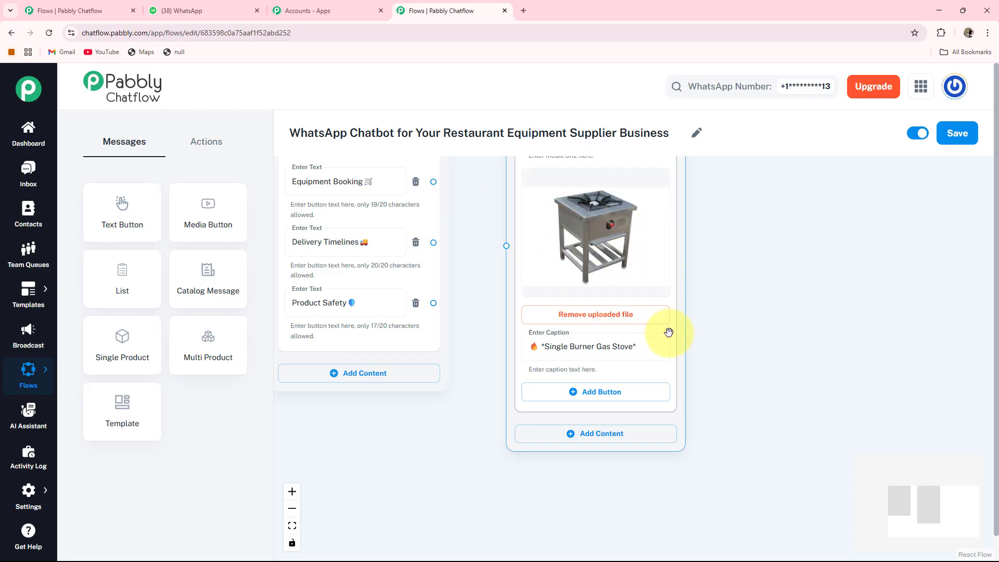
Add a reply button labelled "Book Now" to the media node
left_click(570, 391)
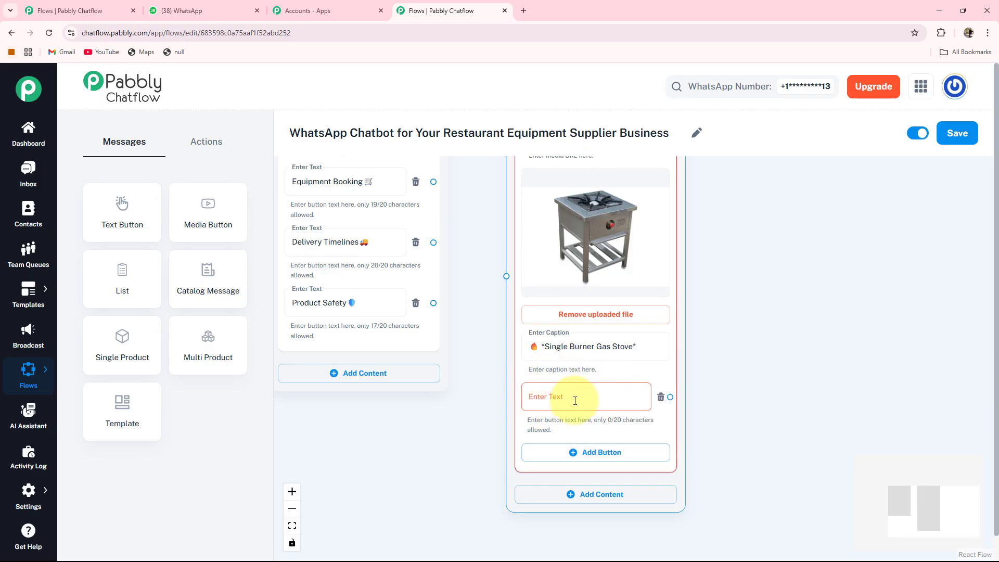
left_click(575, 400)
type("Book Now")
scroll(468, 272, "down", 3)
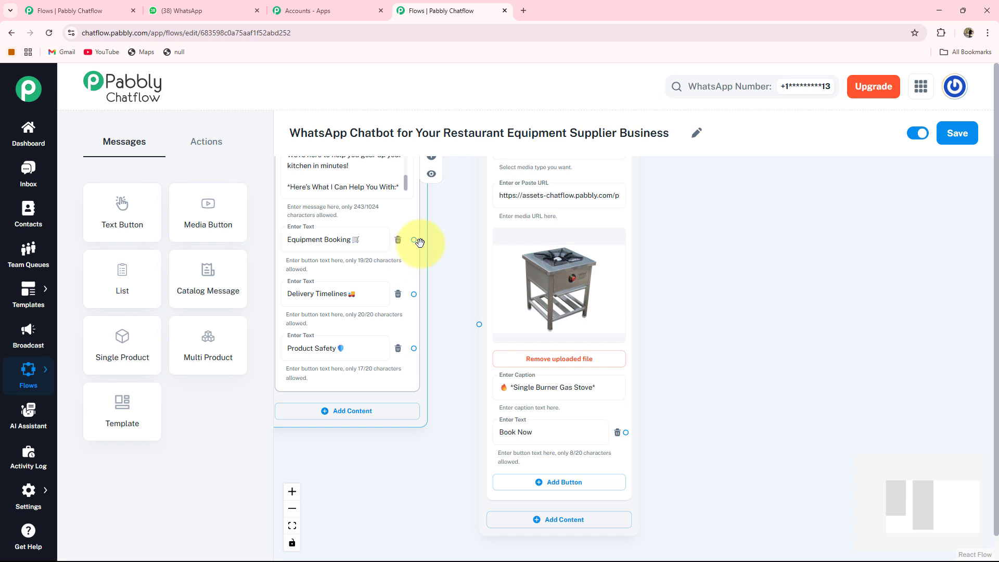
Connect the "Equipment Booking 🛒" button to the gas stove media node
left_click_drag(441, 247, 479, 324)
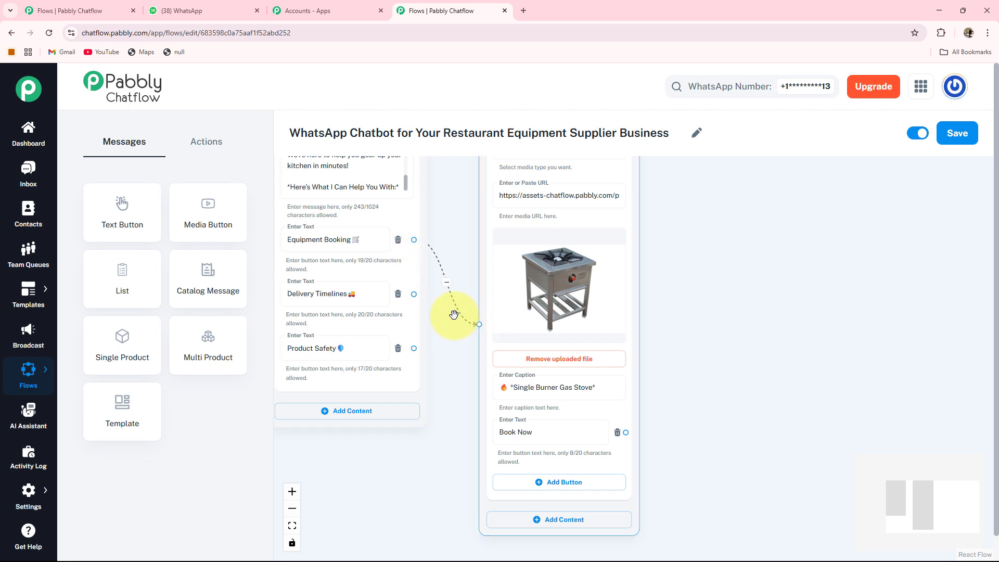
left_click_drag(598, 327, 576, 322)
left_click_drag(692, 377, 677, 329)
scroll(678, 330, "up", 2)
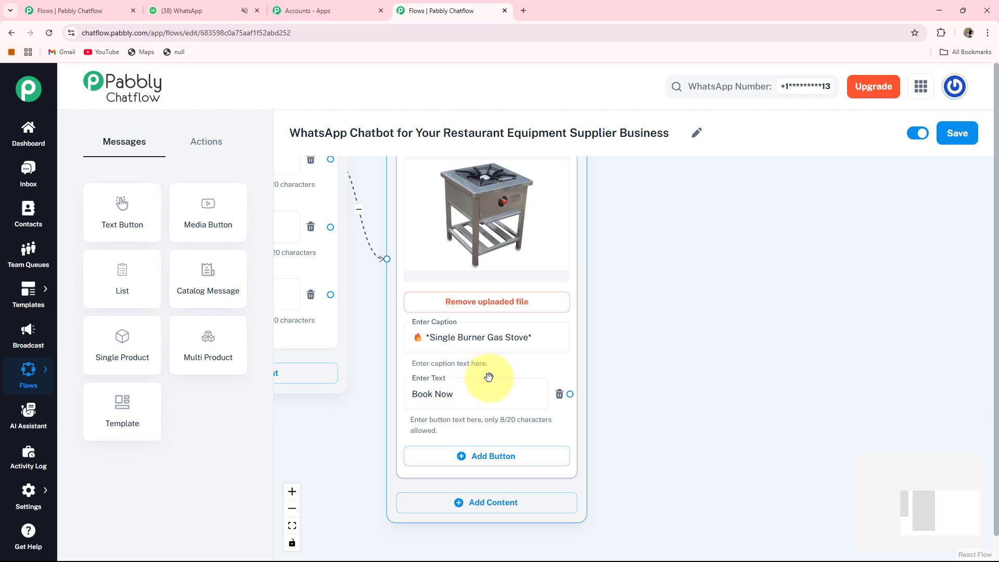
left_click_drag(682, 393, 618, 402)
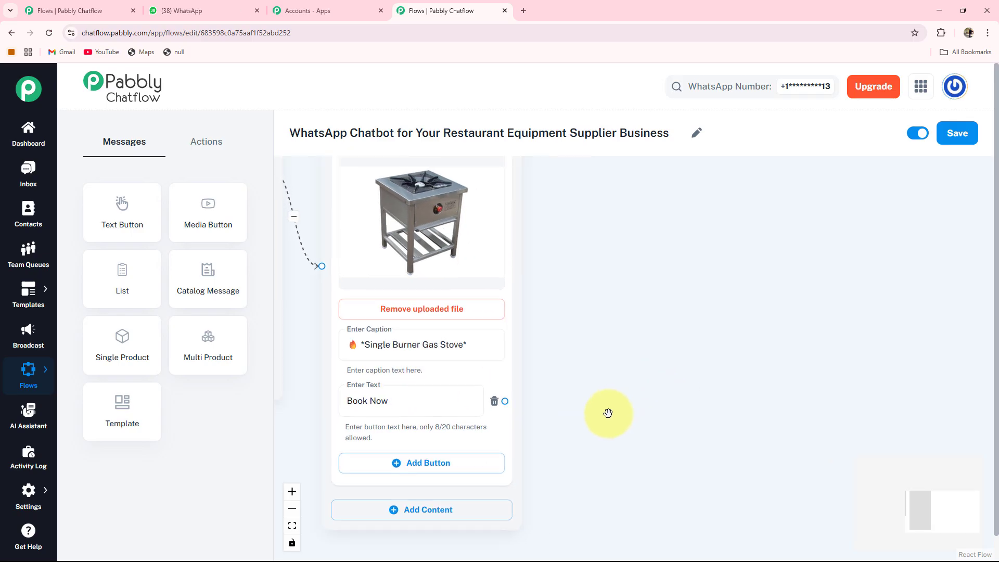
Add an Ask Question node and paste the prompt "Please Provide Your Full Name:" into it
left_click(209, 150)
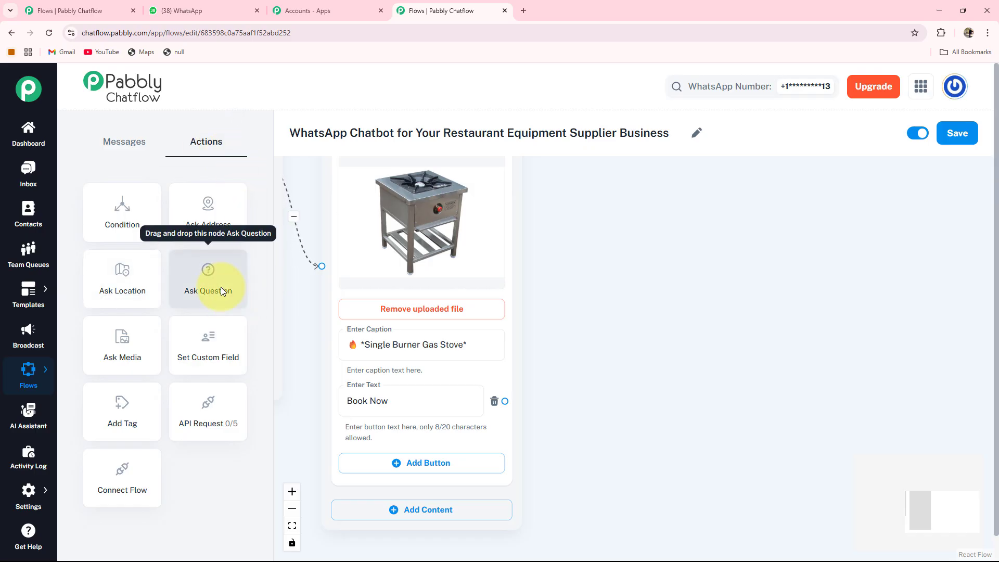
left_click_drag(221, 286, 710, 264)
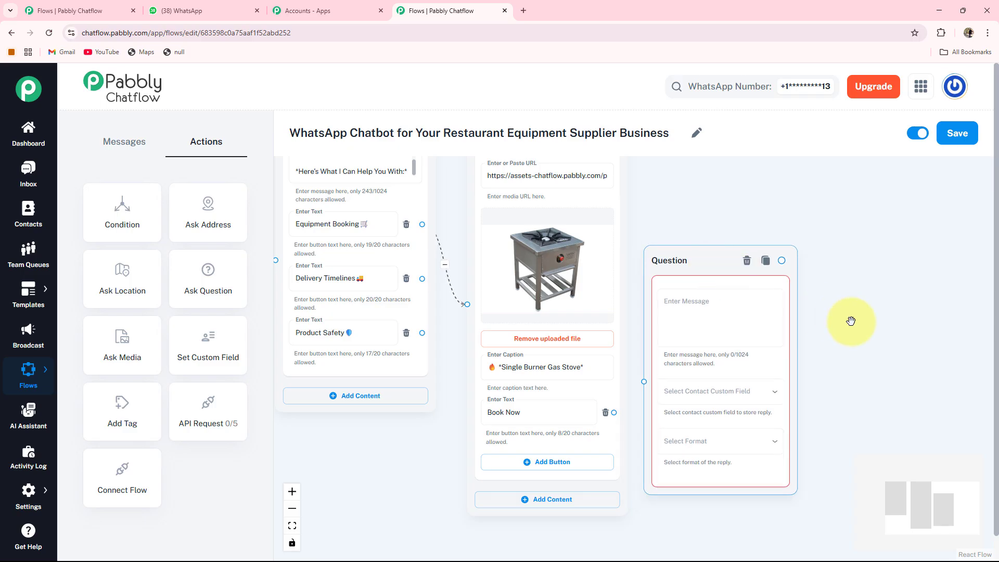
left_click(633, 287)
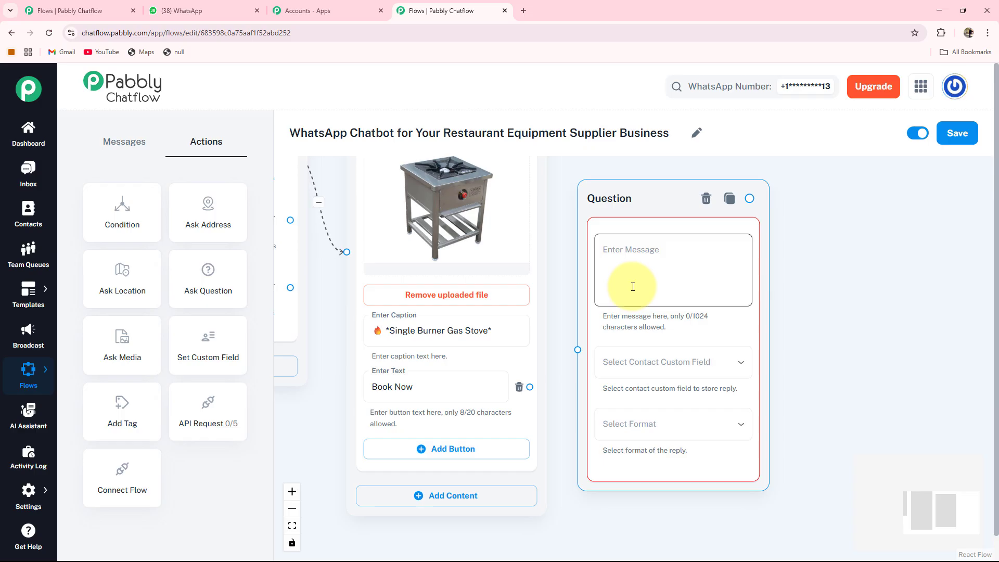
type("Please Provide Your Full Name:")
Store the full-name reply in the FullName custom field with Text format
left_click_drag(780, 410, 471, 363)
left_click(531, 356)
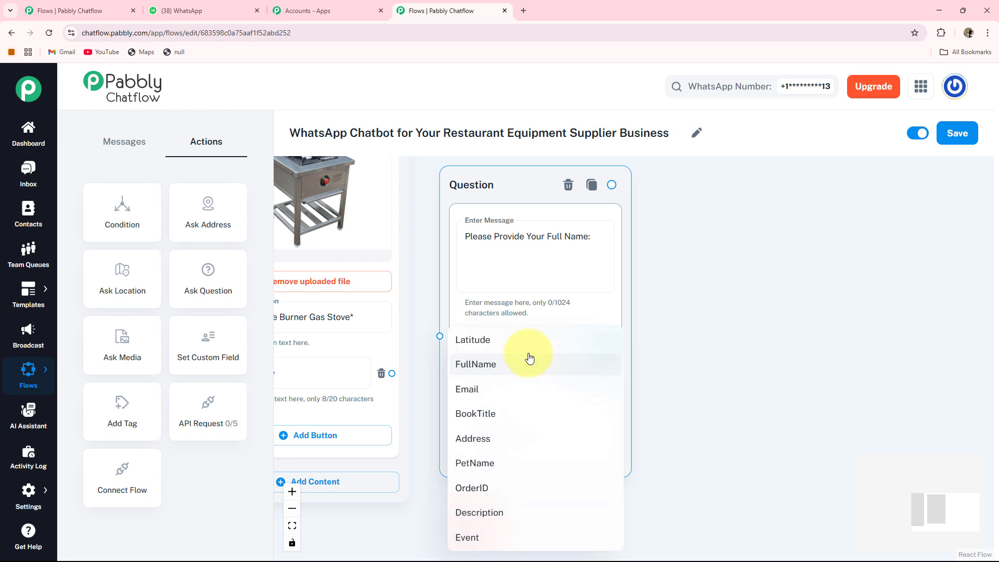
left_click(473, 370)
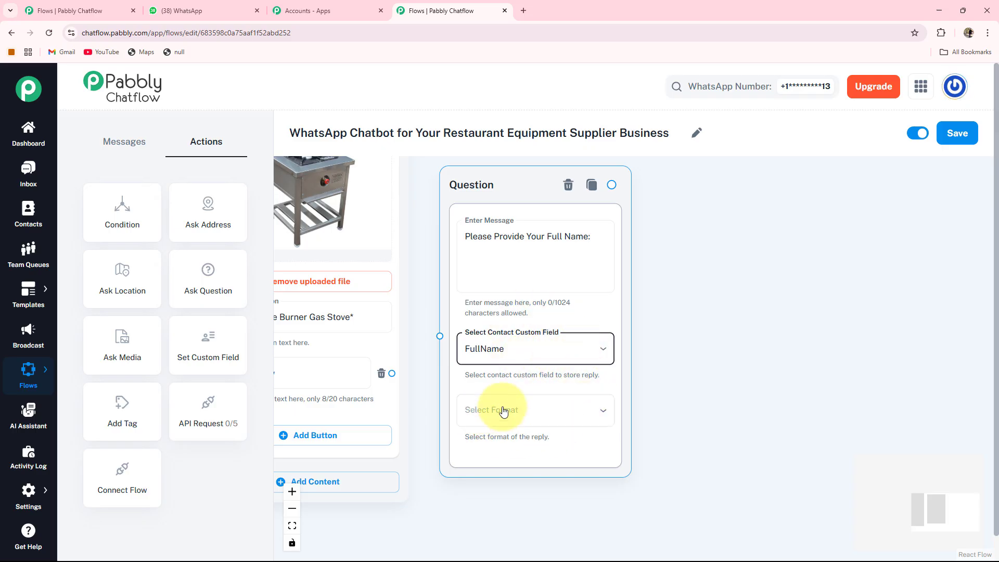
left_click(534, 419)
left_click(468, 415)
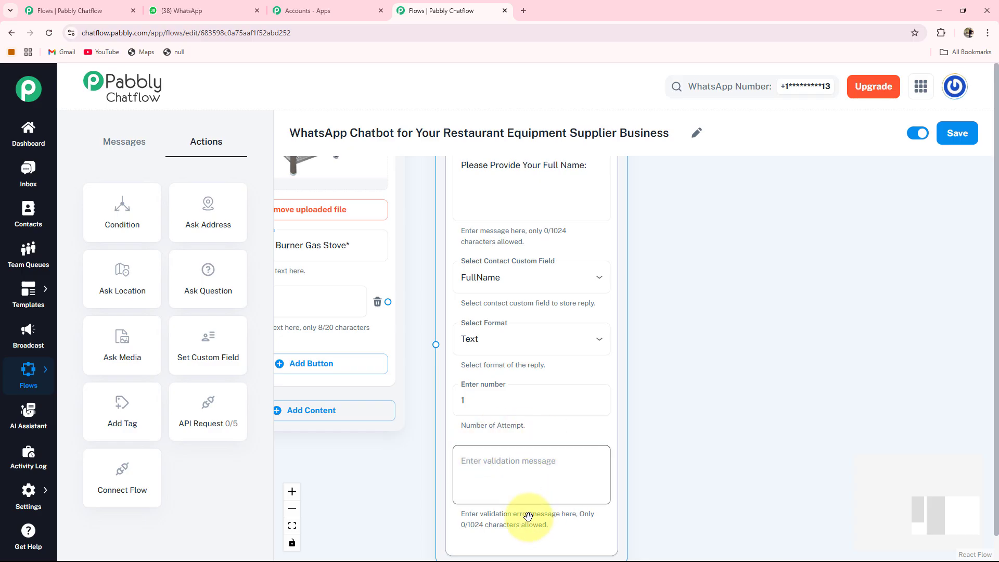
Connect the "Book Now" button to the full-name question node
left_click_drag(417, 457, 450, 507)
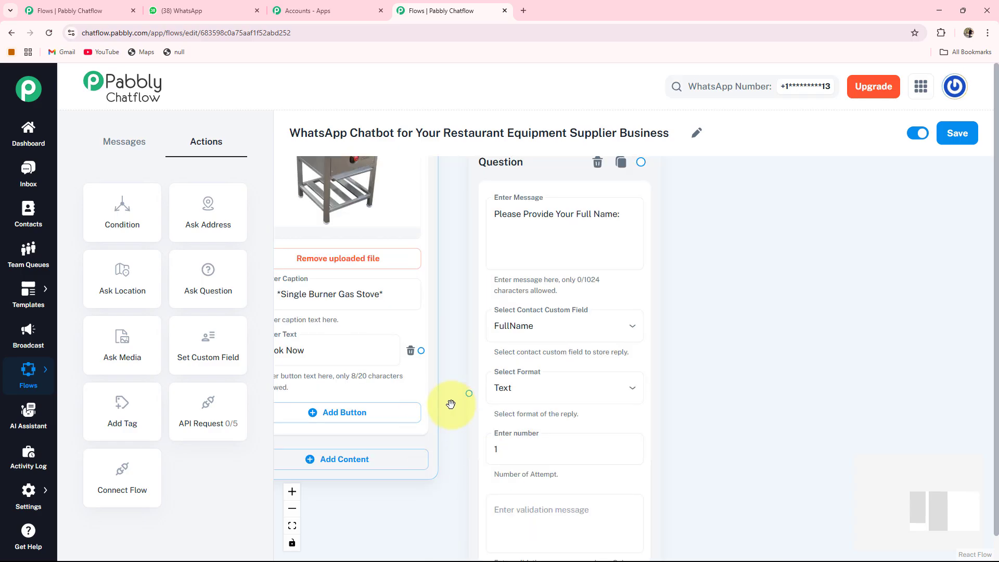
left_click_drag(421, 351, 470, 392)
left_click_drag(691, 338, 607, 357)
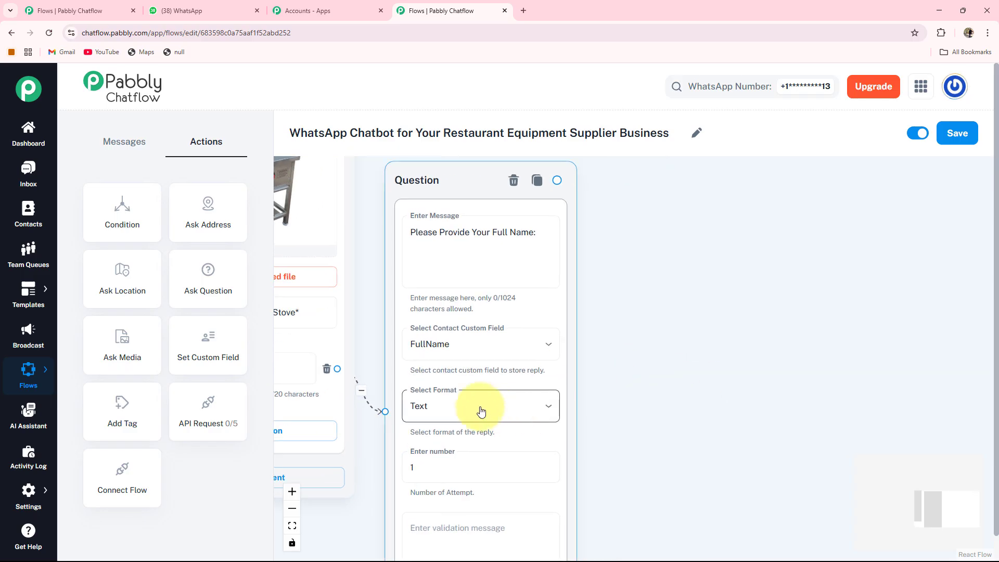
left_click(590, 284)
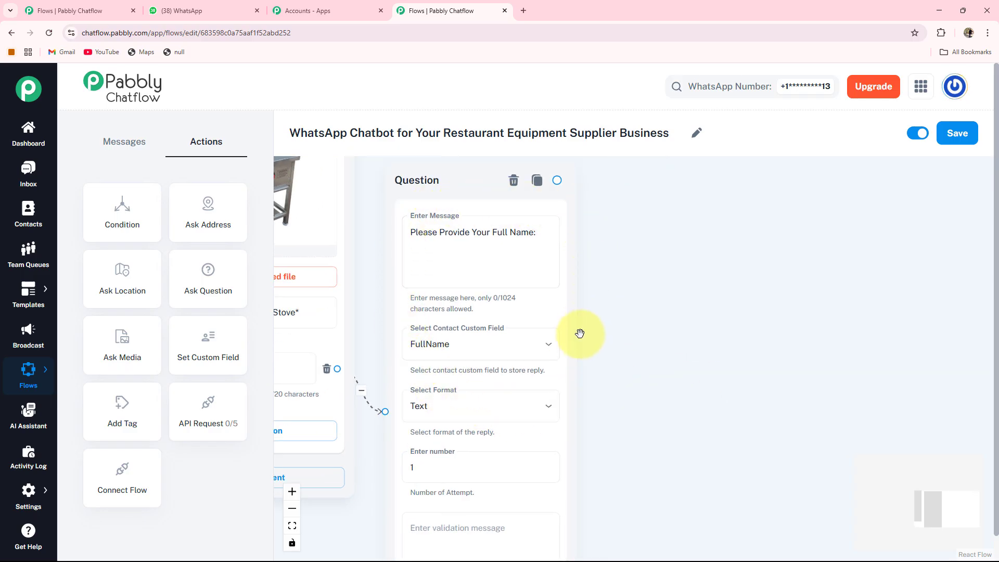
left_click_drag(712, 356, 695, 350)
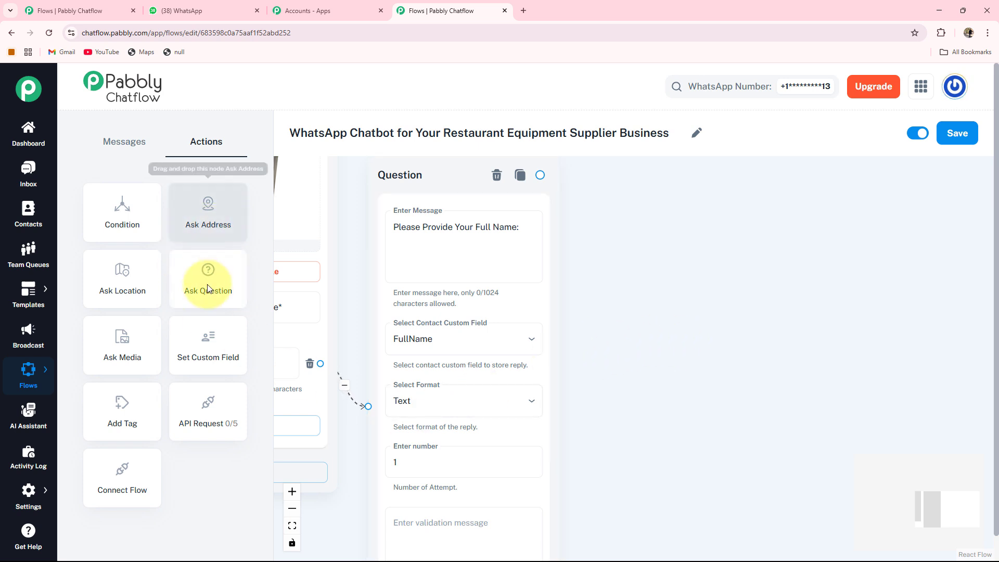
Add a second Ask Question node with the prompt "Please Provide Your Address:"
left_click_drag(202, 274, 691, 292)
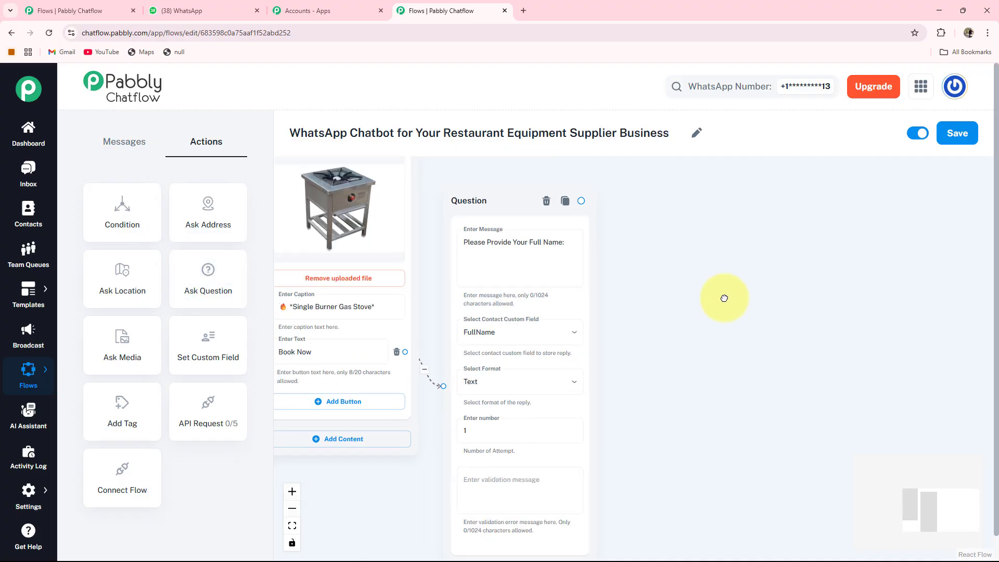
left_click_drag(814, 320, 877, 321)
left_click_drag(937, 339, 772, 330)
scroll(756, 338, "up", 3)
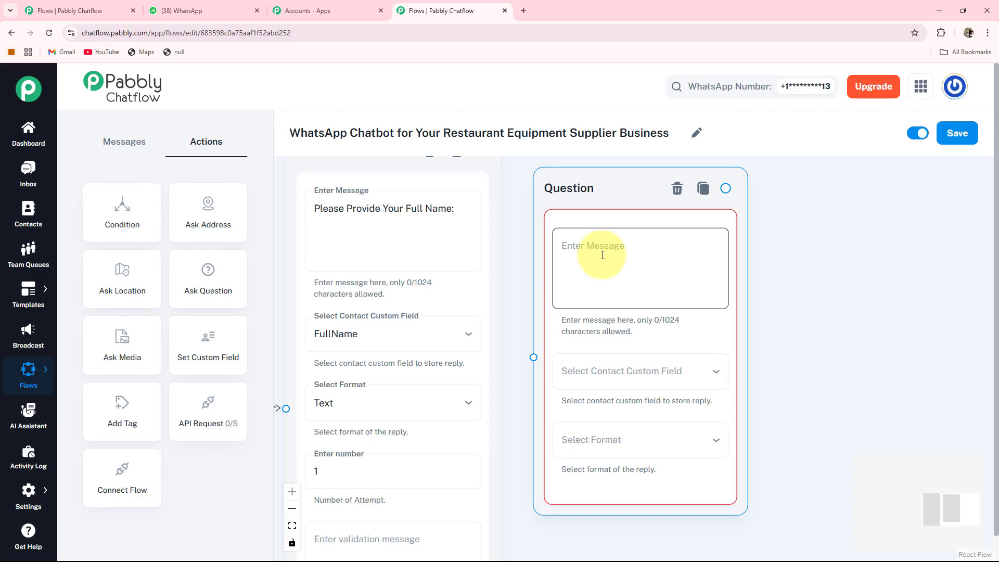
left_click(603, 255)
type("Please Provide Your Address:")
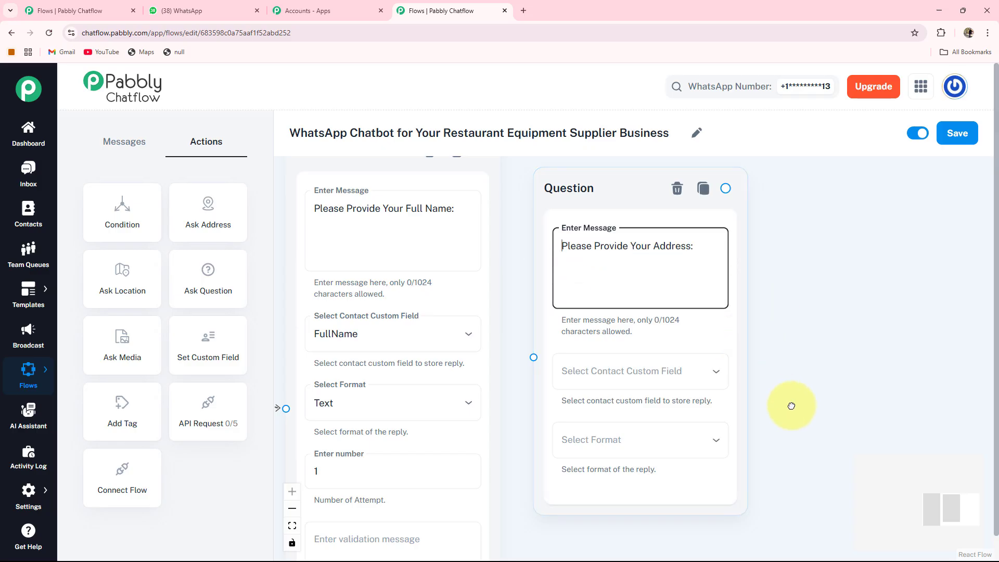
Store the address reply in the Address custom field with Text format
left_click_drag(791, 406, 751, 364)
left_click(594, 332)
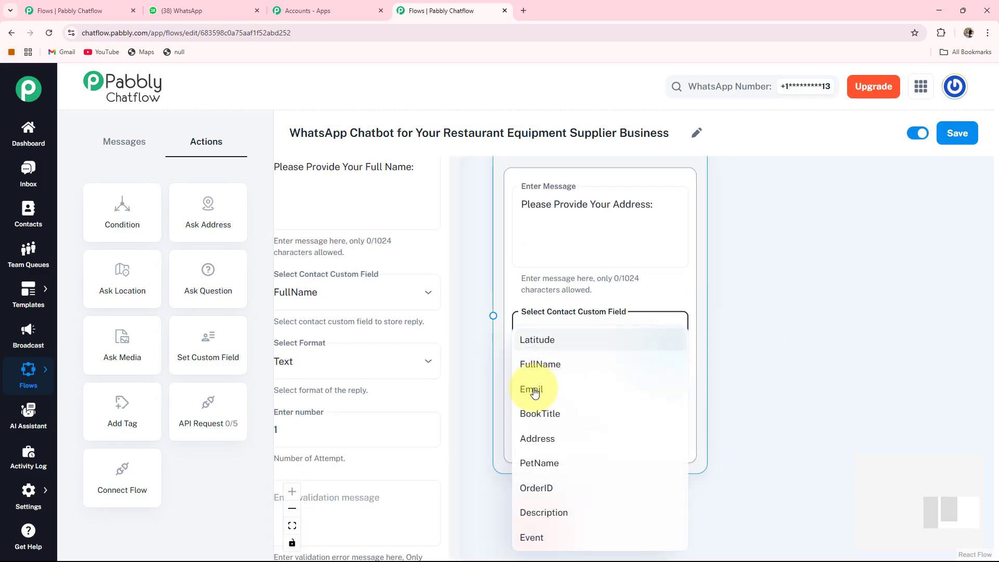
left_click(547, 441)
left_click(579, 403)
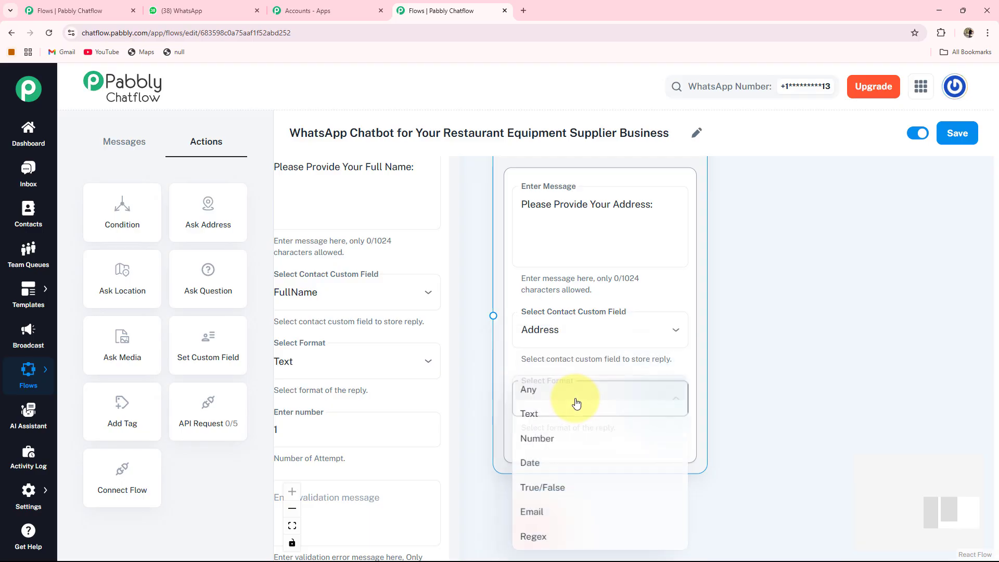
left_click(538, 412)
scroll(595, 403, "down", 2)
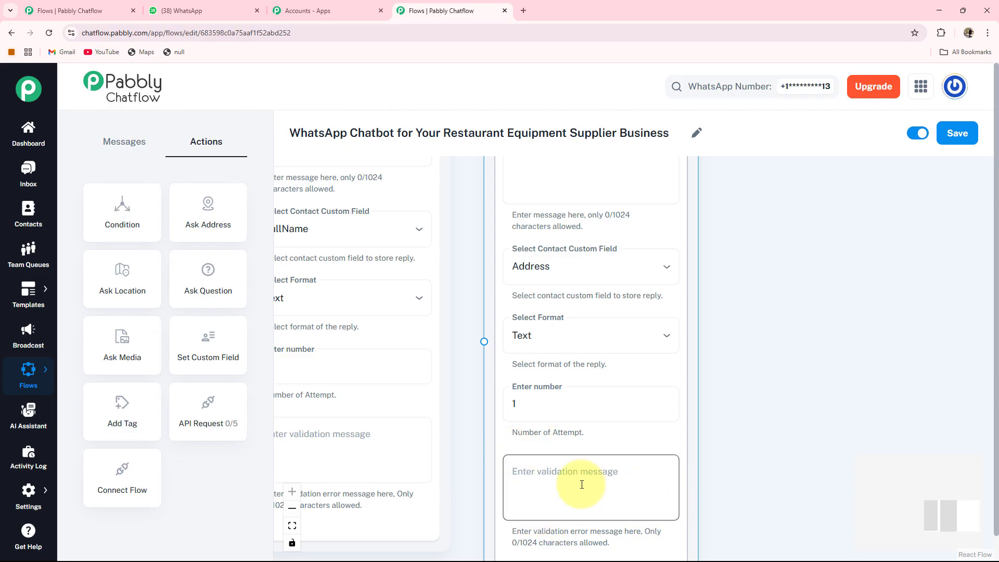
scroll(709, 363, "down", 3)
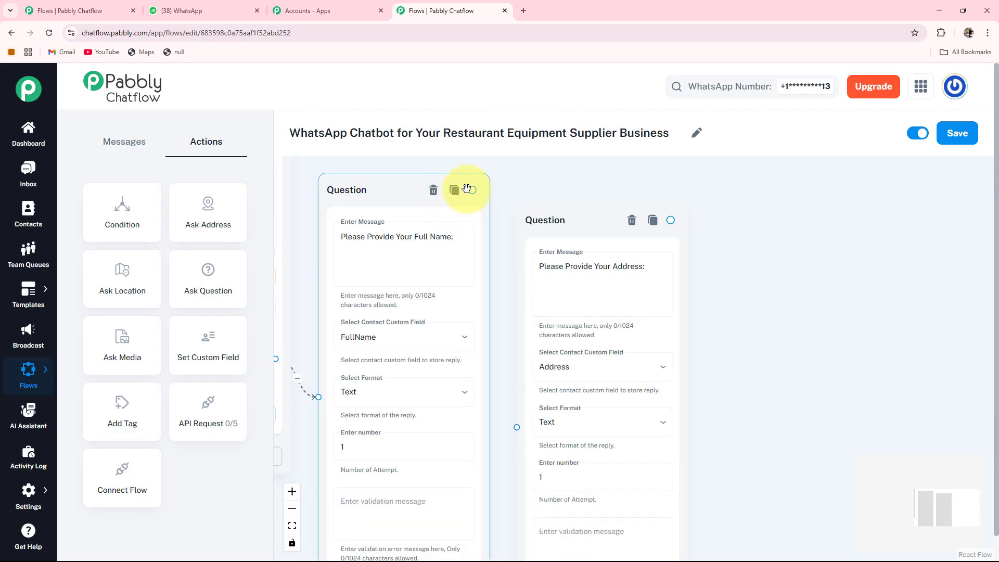
Connect the full-name question node to the address question node
left_click_drag(475, 191, 508, 318)
left_click_drag(514, 426, 516, 427)
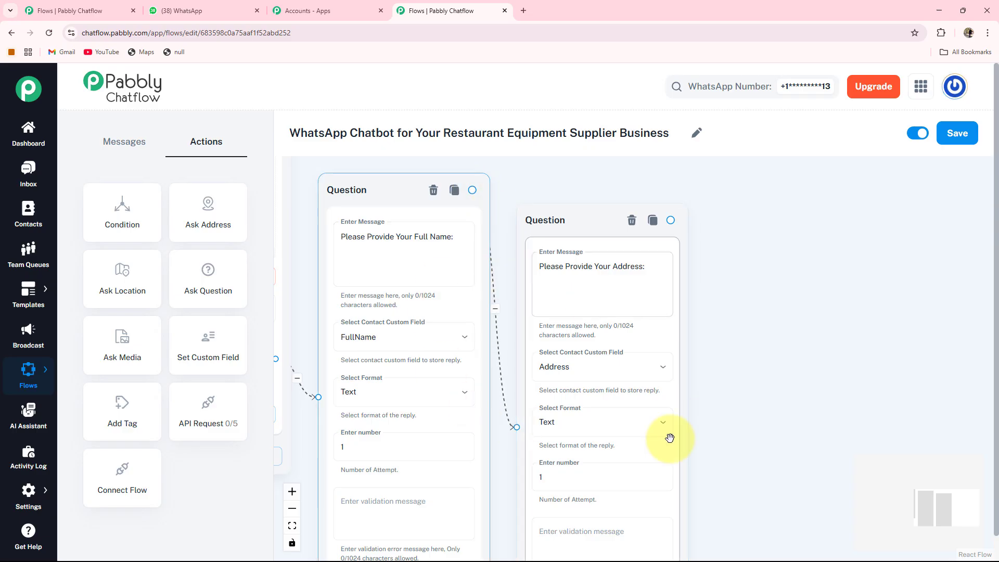
left_click_drag(577, 226, 568, 196)
left_click_drag(763, 377, 768, 357)
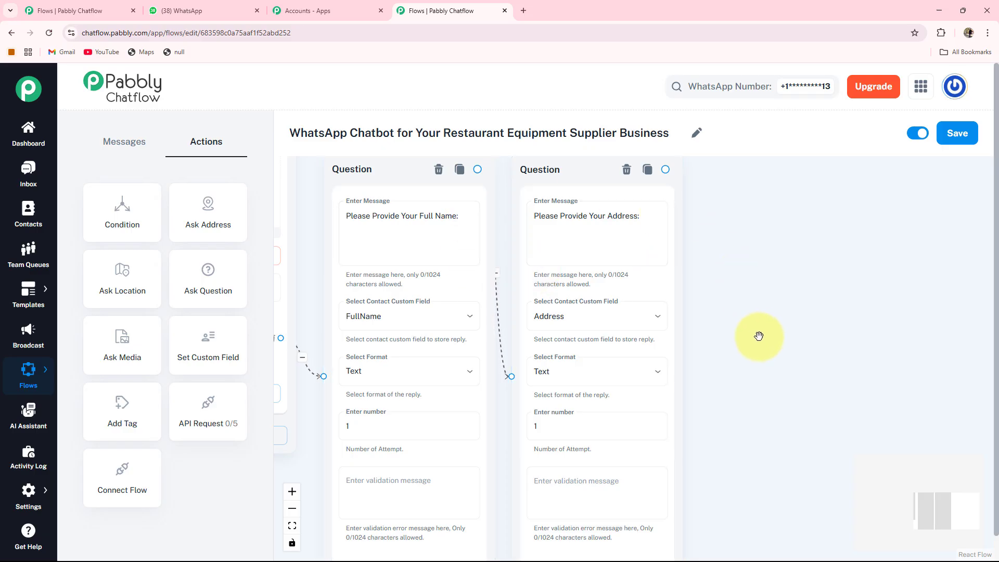
left_click_drag(758, 335, 720, 314)
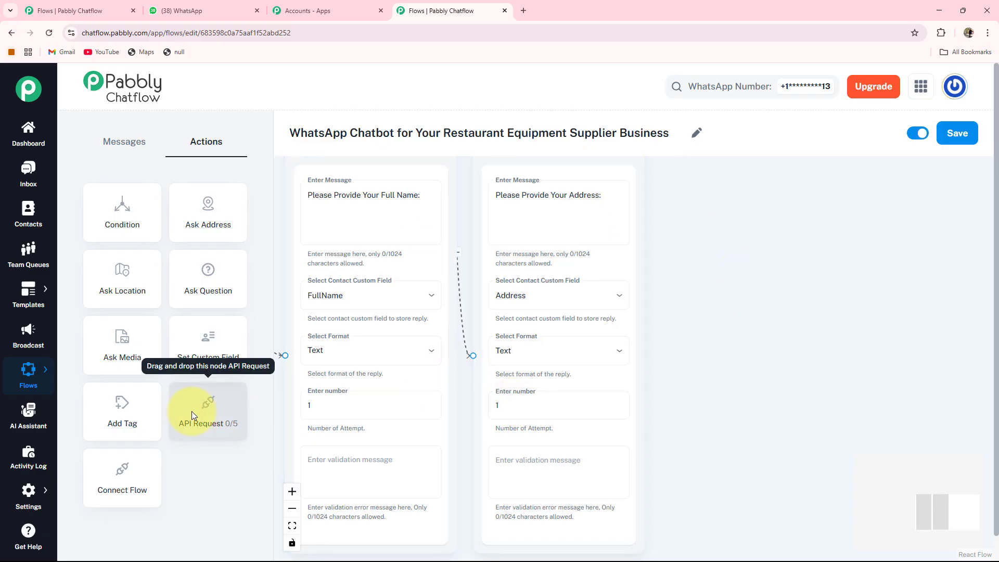
Add an API Request node to the right of the address question
left_click(192, 411)
left_click_drag(335, 192, 939, 284)
left_click_drag(945, 426, 680, 434)
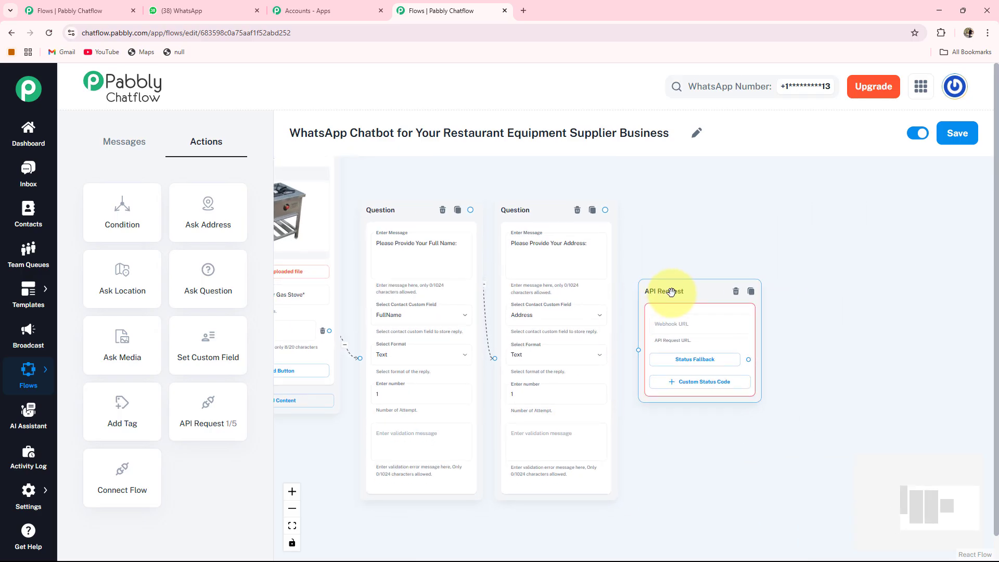
scroll(662, 290, "up", 2)
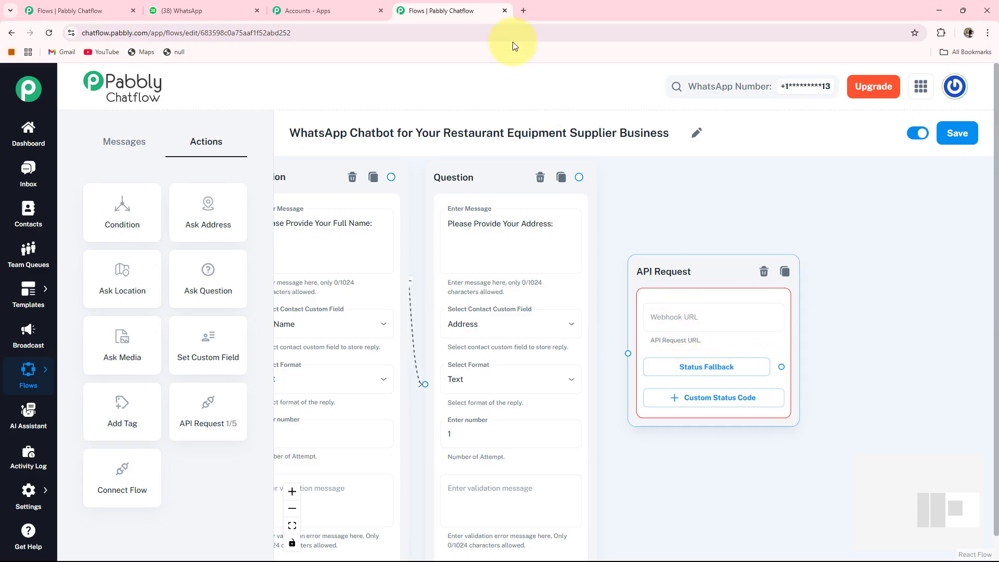
Open the Restaurant Equipment Supplier workflow in Pabbly Connect in a new tab and copy its webhook URL
left_click(526, 13)
left_click(228, 33)
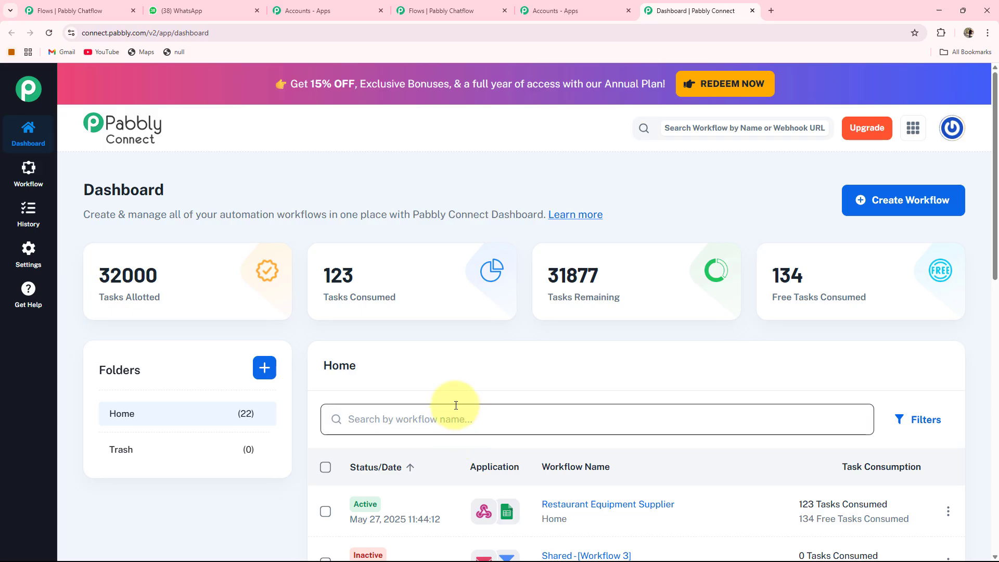
left_click_drag(98, 297, 292, 308)
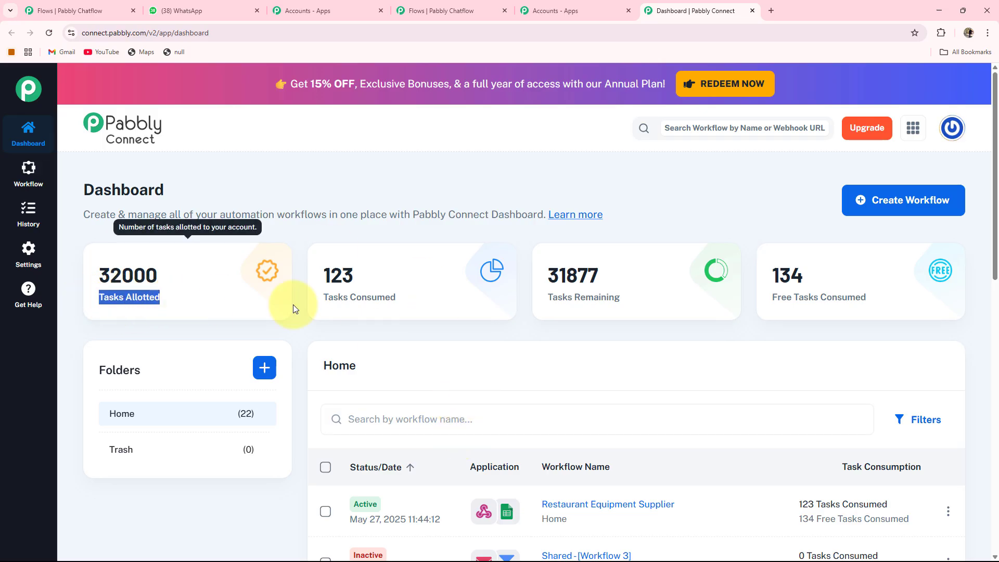
mouse_move(386, 311)
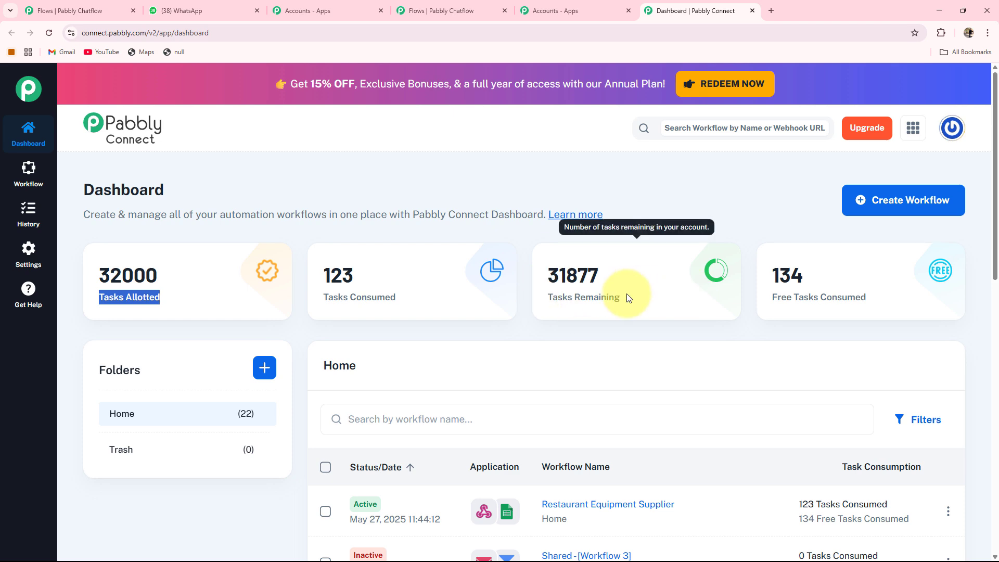
mouse_move(796, 294)
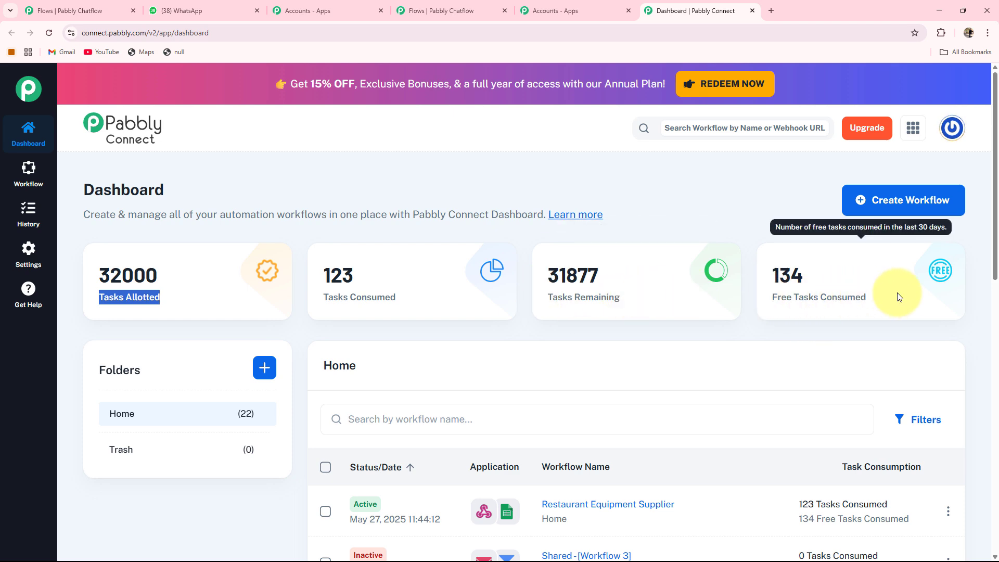
scroll(245, 313, "down", 2)
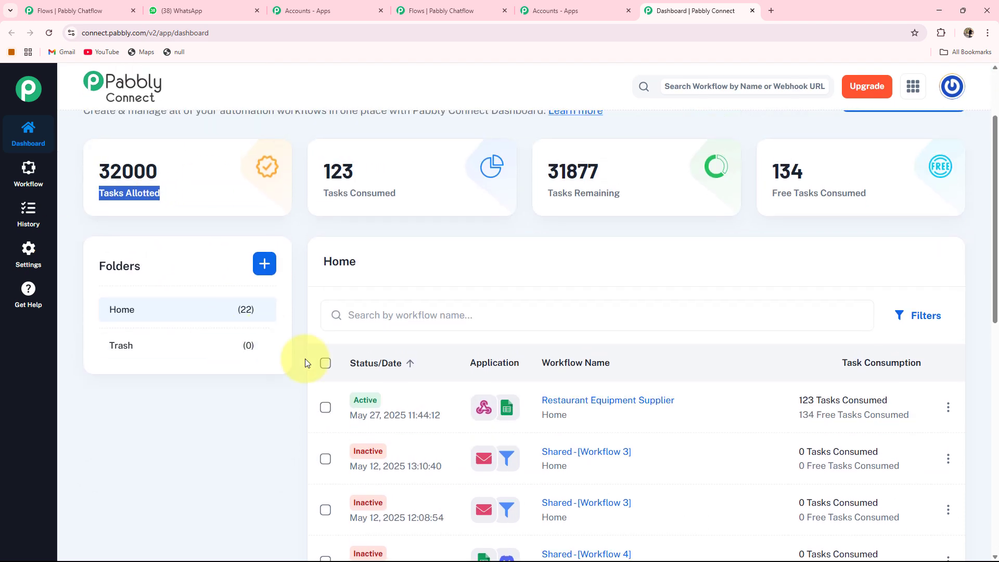
scroll(305, 358, "up", 2)
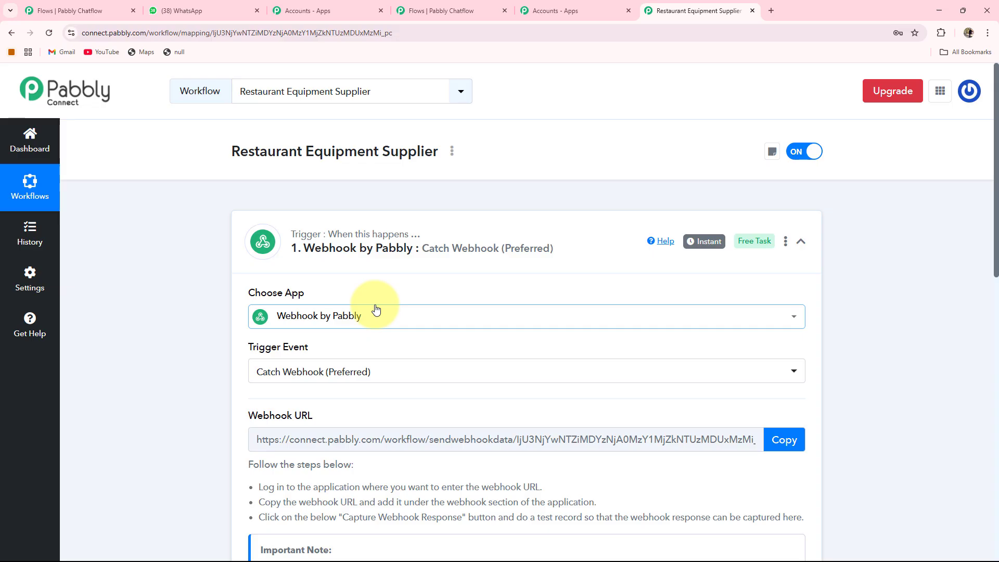
scroll(375, 309, "down", 1)
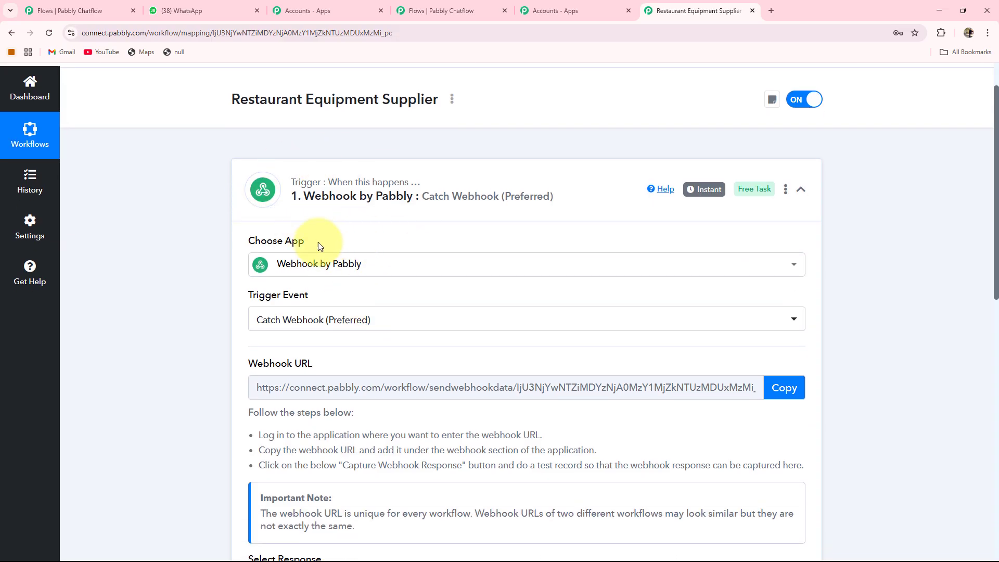
scroll(358, 358, "down", 1)
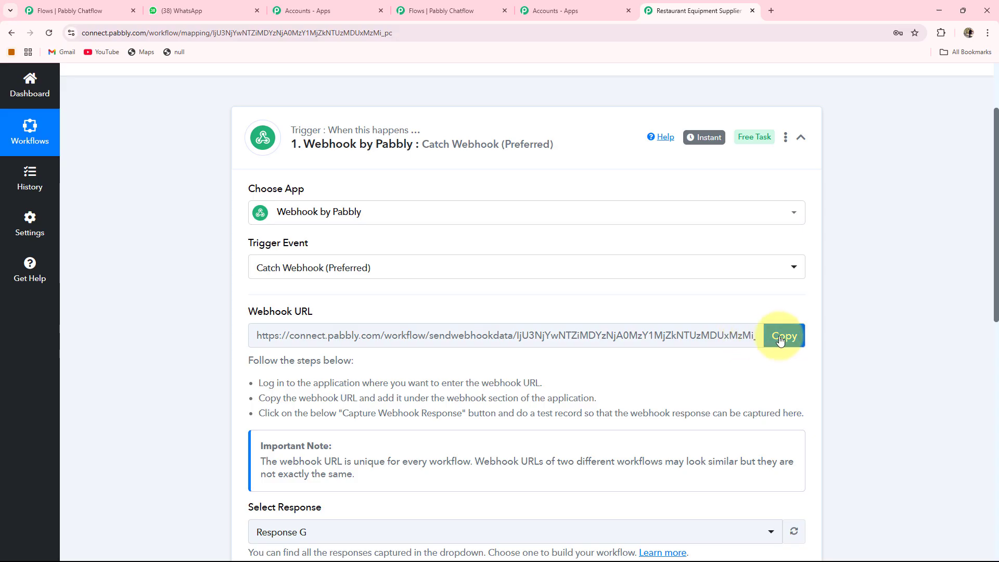
left_click(781, 337)
Paste the webhook URL into the API Request node and set the request method to POST
key("ctrl+4")
left_click(743, 315)
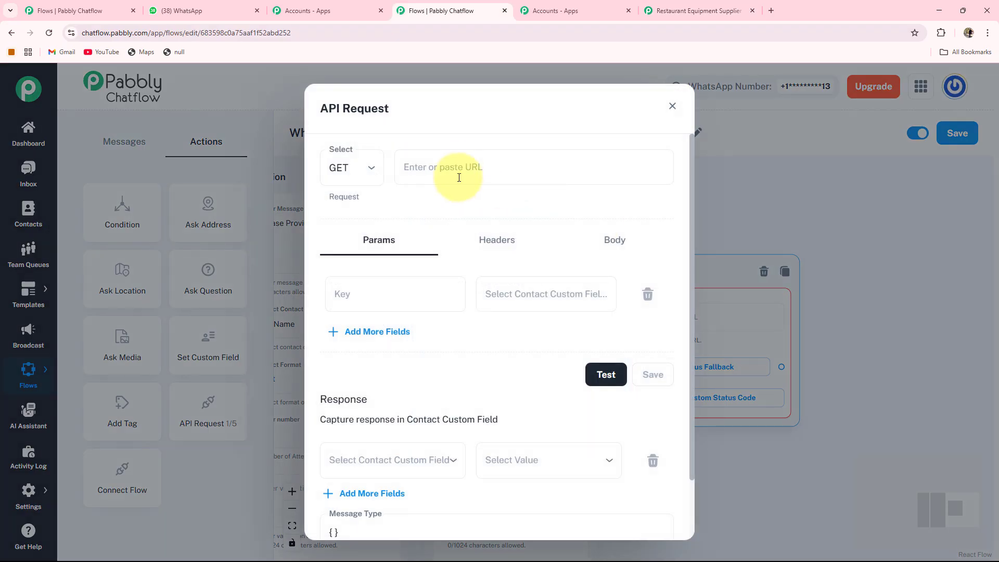
left_click(459, 177)
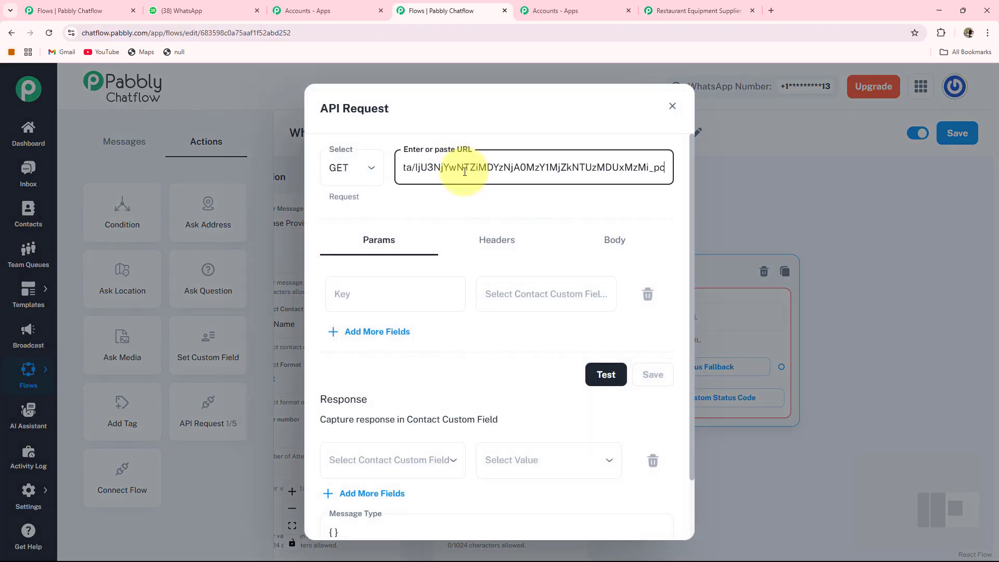
left_click(369, 170)
left_click(348, 224)
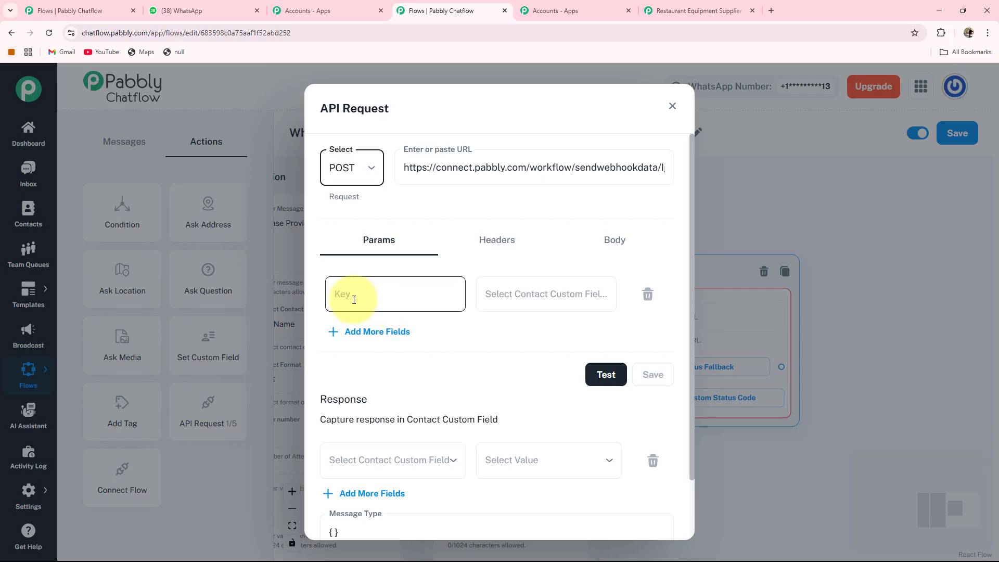
Add a FullName parameter mapped to the $FullName custom field
type("FullName")
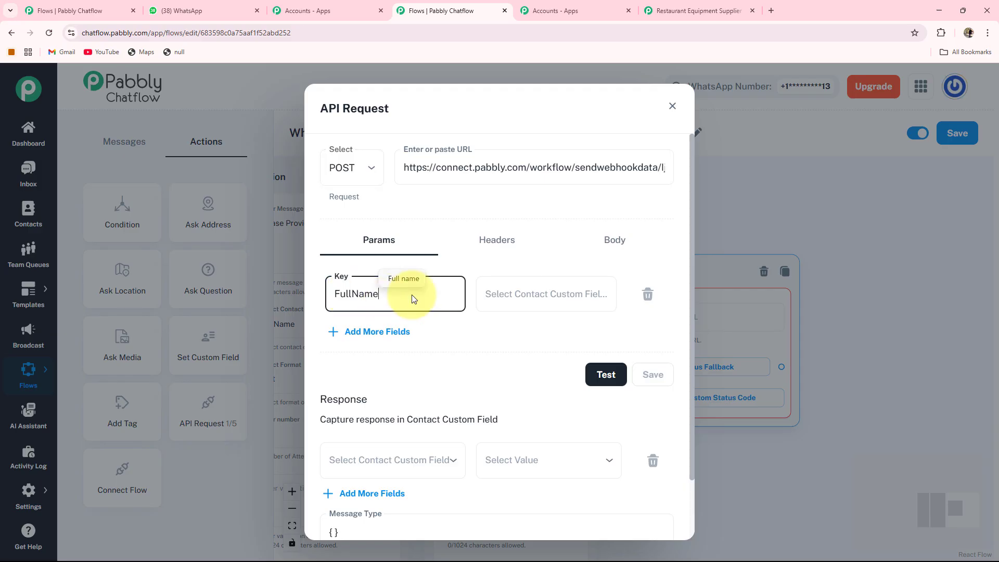
left_click(566, 290)
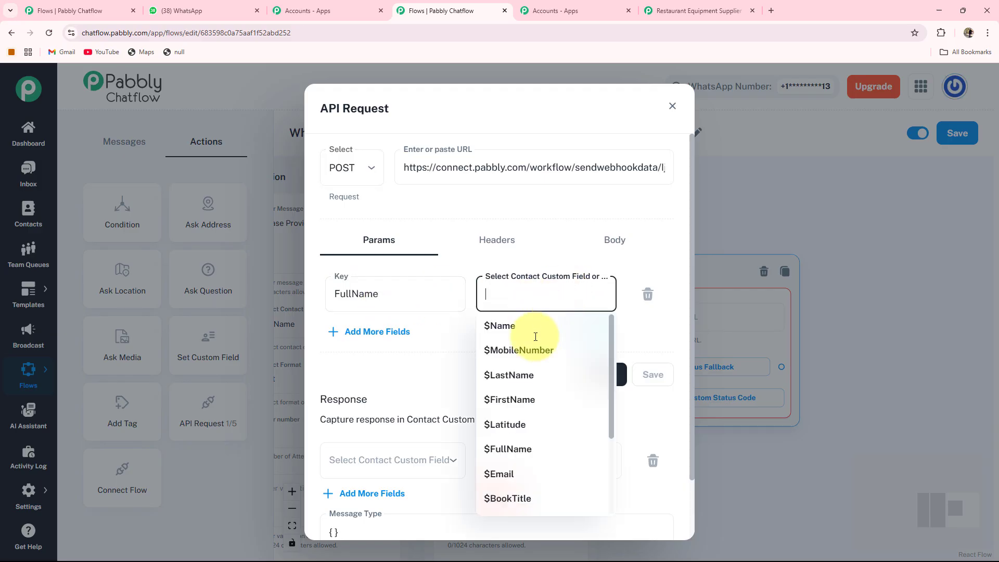
left_click(508, 449)
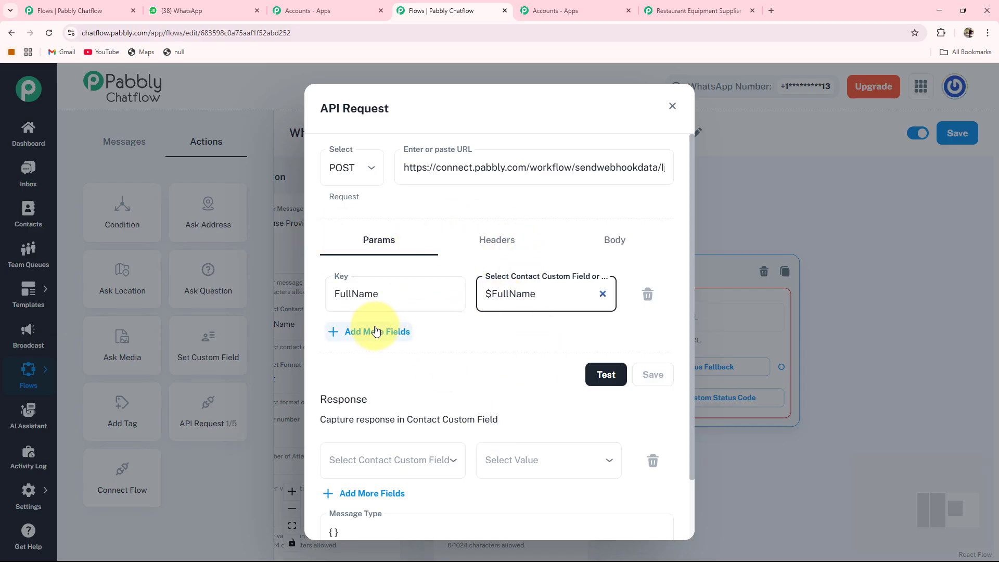
Add a second parameter named Address mapped to the $Address custom field
left_click(348, 337)
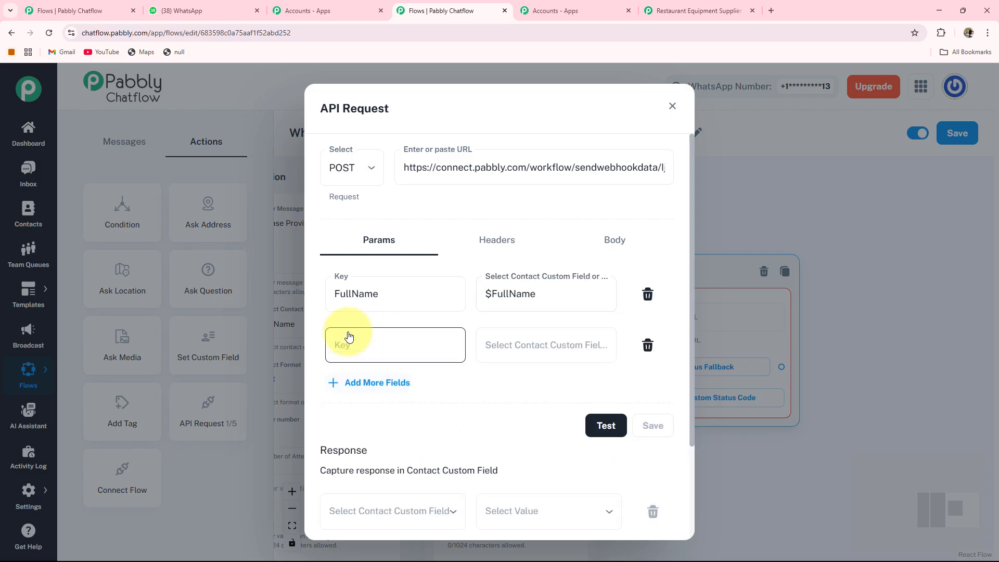
left_click(392, 344)
type("Address")
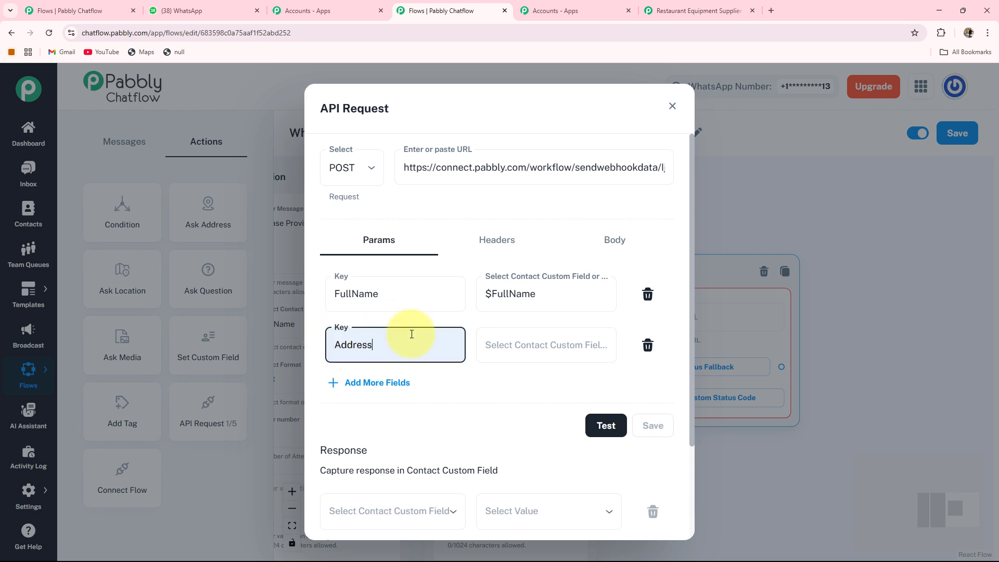
left_click(568, 344)
scroll(526, 208, "down", 2)
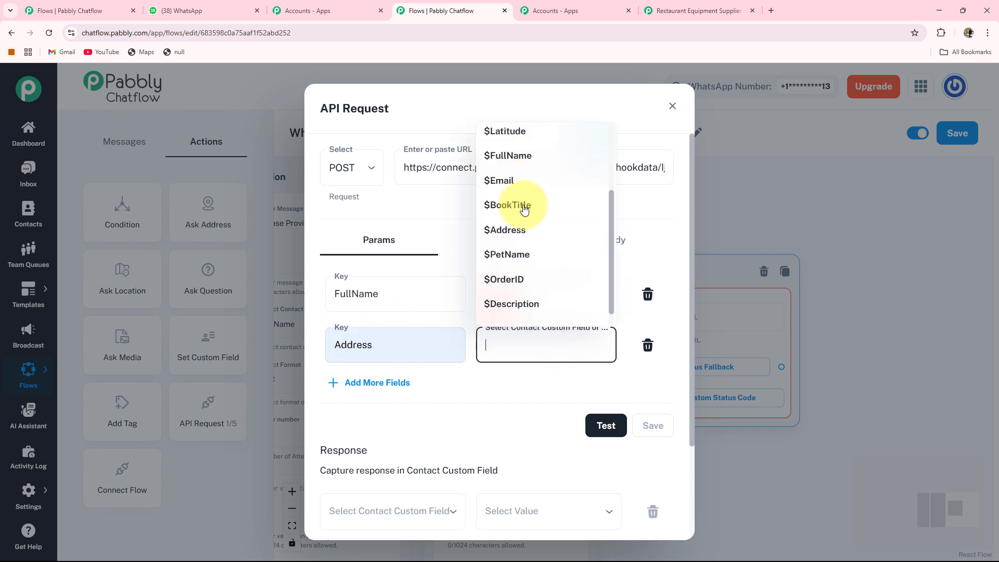
left_click(512, 230)
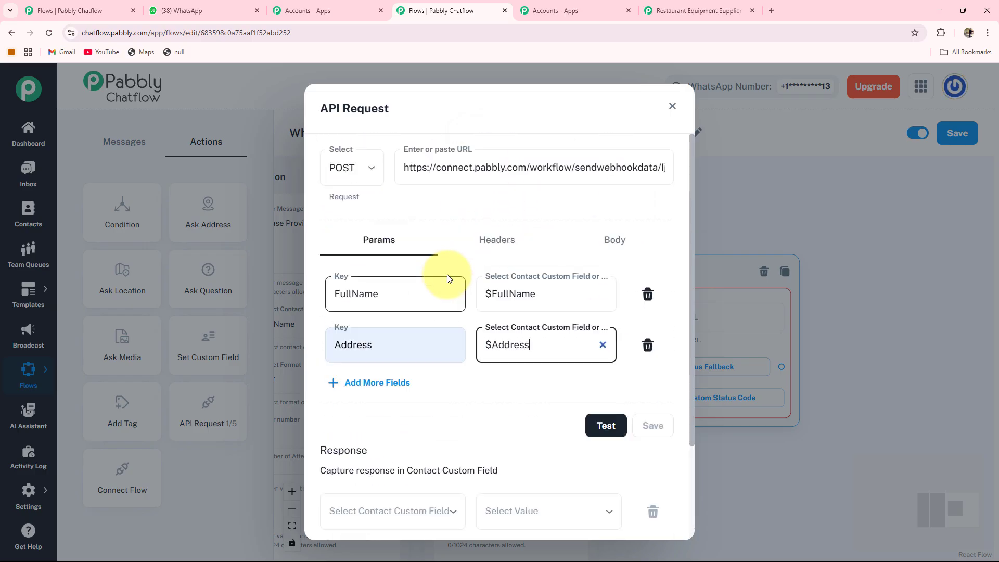
Send a test API request and examine the response captured in the Pabbly Connect webhook trigger
left_click(591, 427)
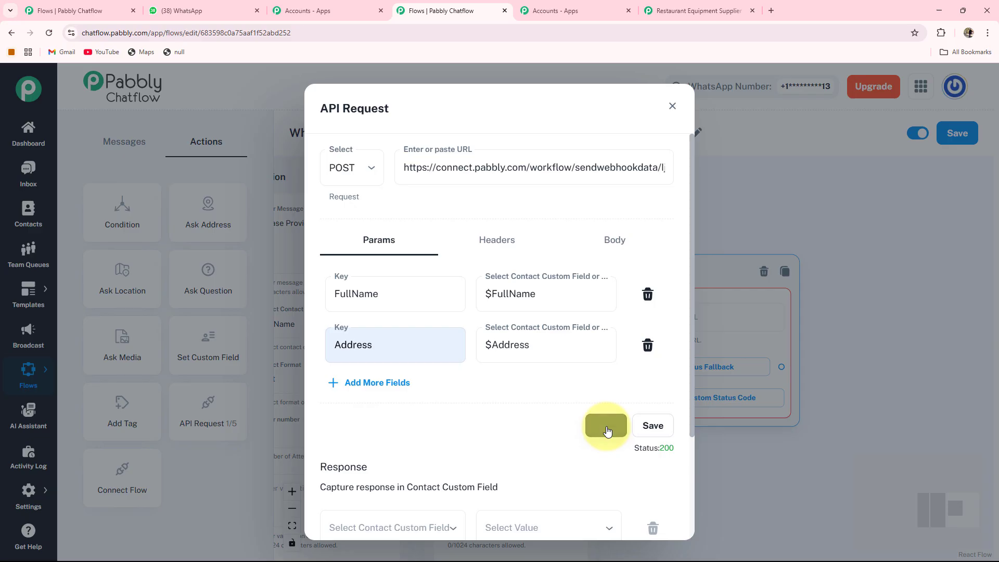
left_click(697, 10)
scroll(335, 318, "down", 2)
scroll(535, 364, "up", 2)
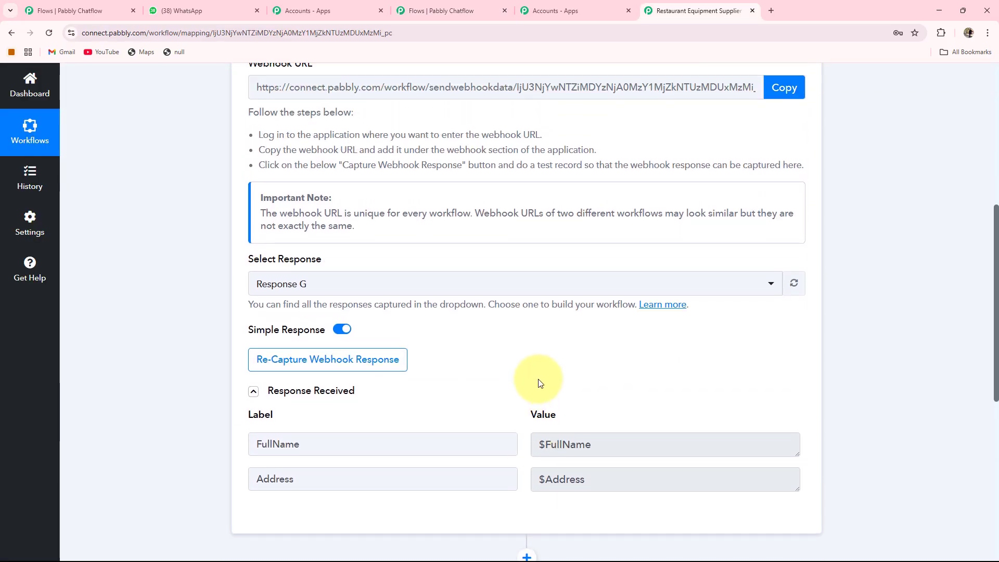
scroll(477, 327, "down", 1)
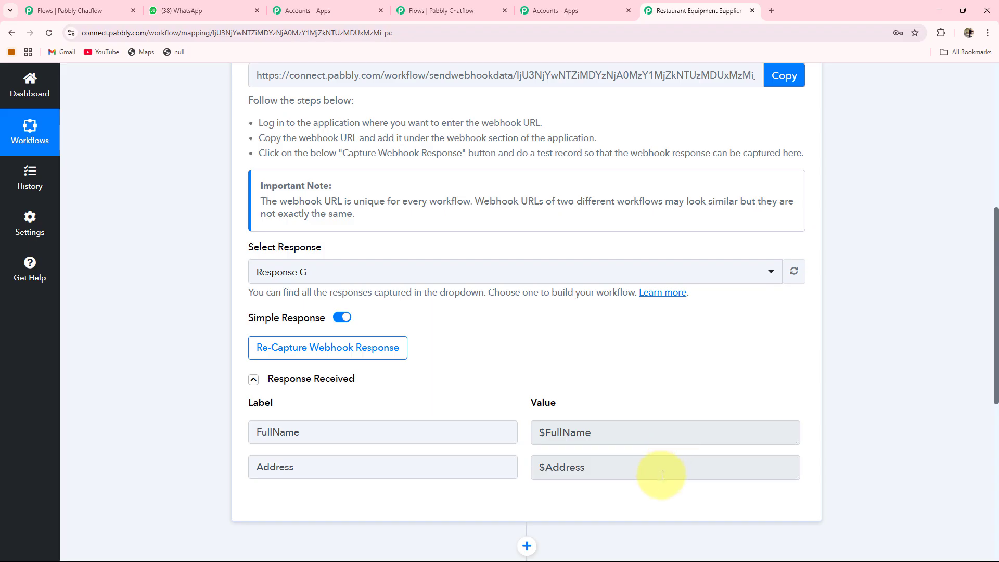
Save the API Request node and connect the address question node to it
left_click(430, 11)
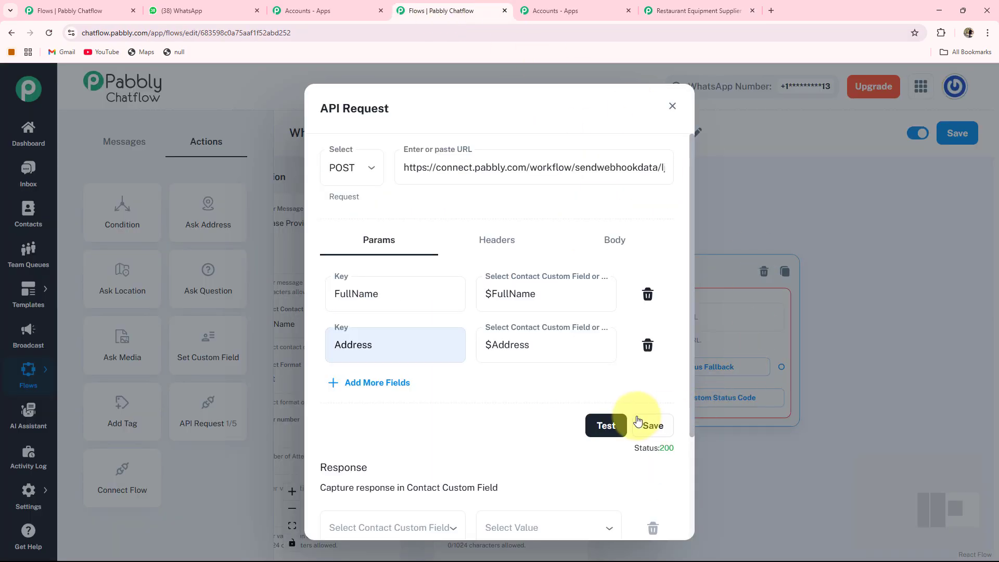
left_click(660, 430)
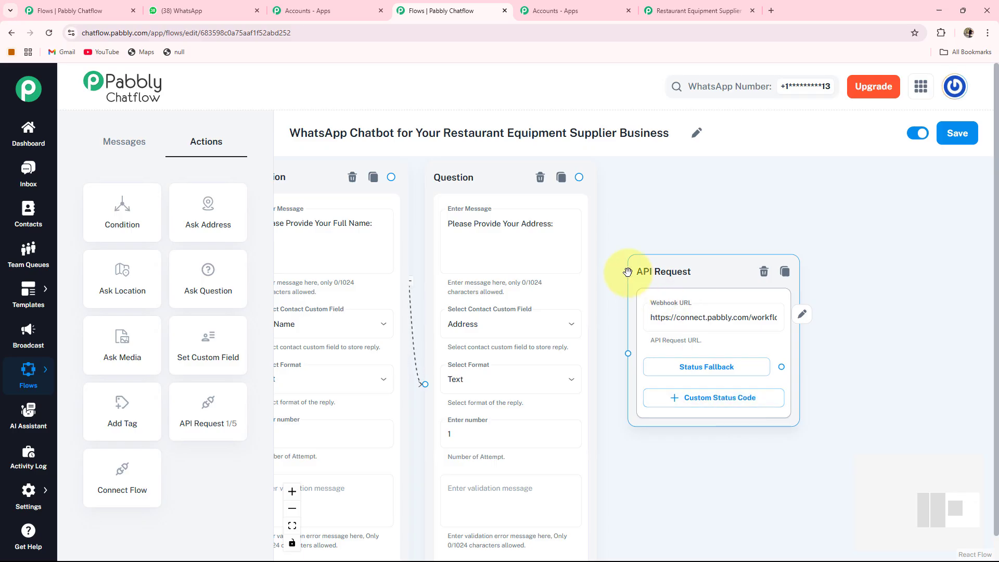
left_click_drag(579, 178, 629, 379)
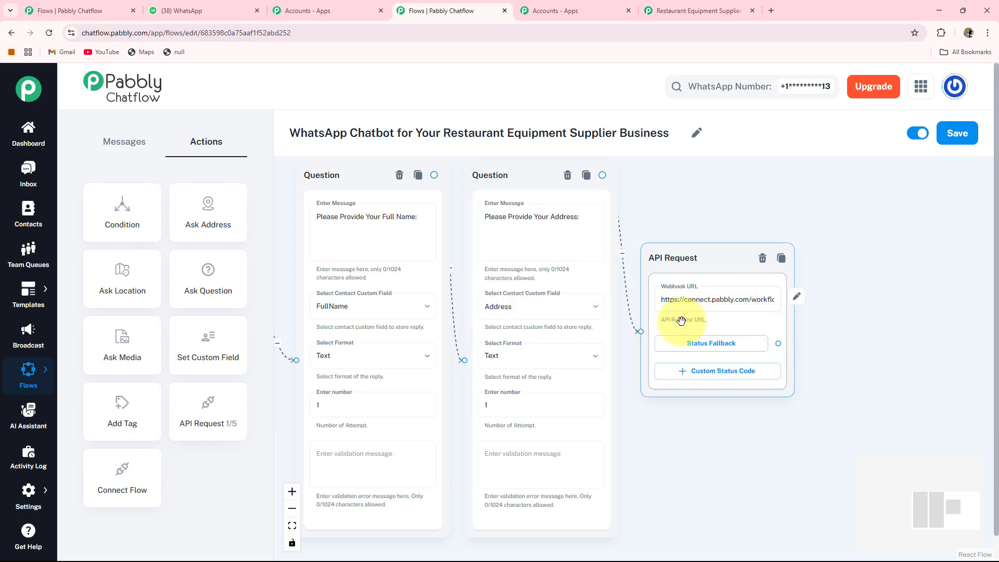
Open the Google Sheets Add New Row action and review its Name and Address field mappings
left_click(688, 11)
scroll(359, 177, "down", 15)
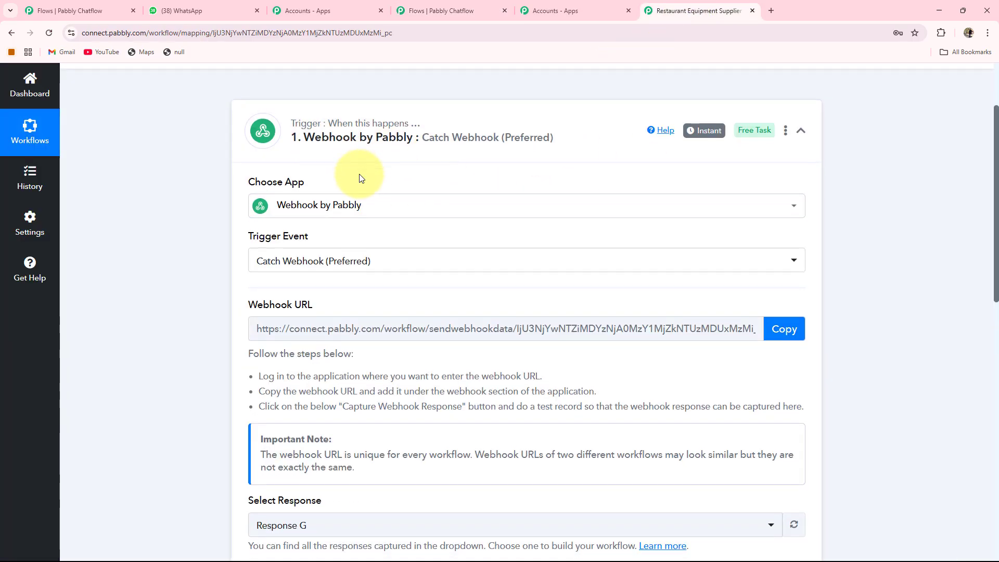
left_click(542, 223)
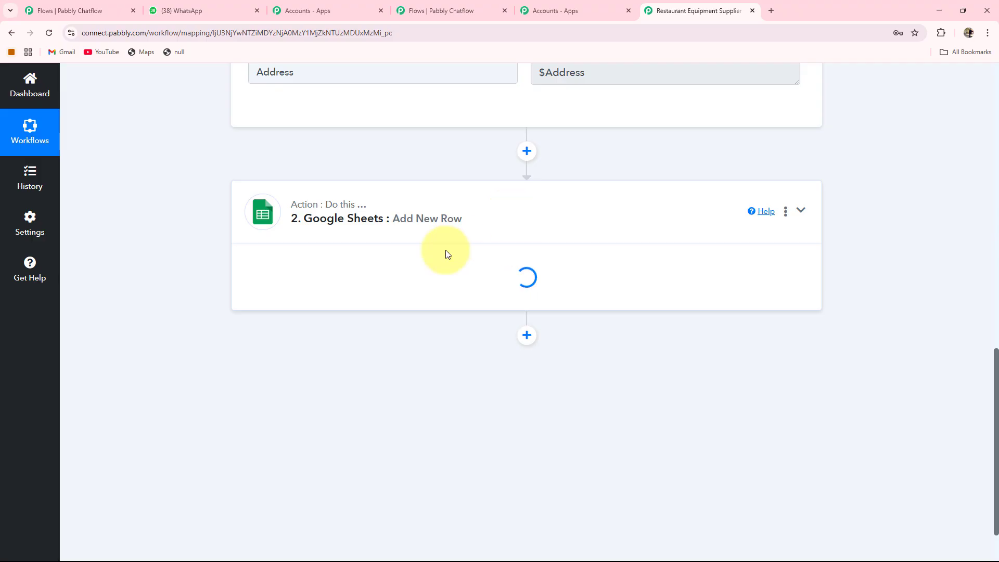
scroll(290, 210, "up", 2)
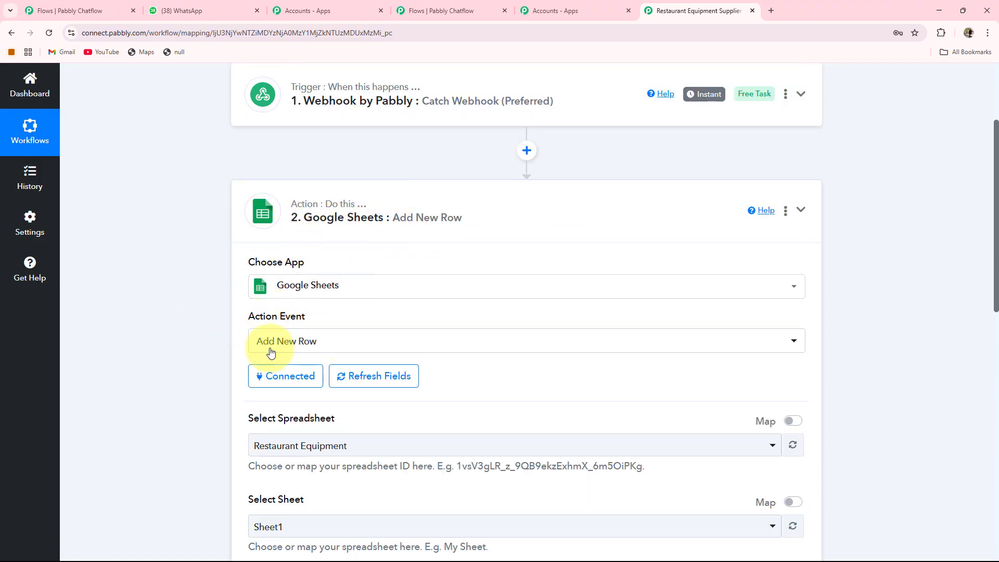
scroll(339, 340, "down", 2)
scroll(338, 343, "down", 1)
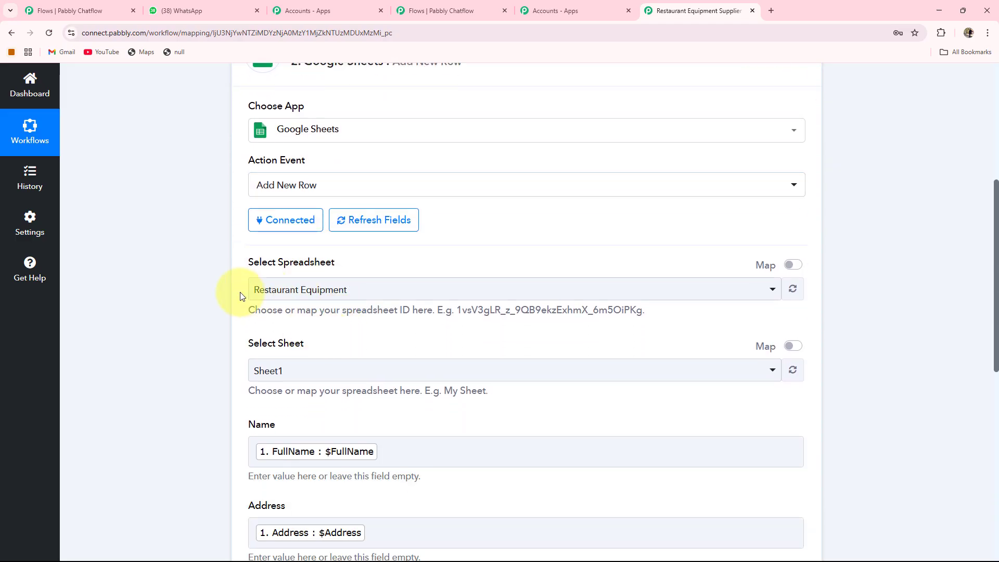
scroll(304, 305, "down", 3)
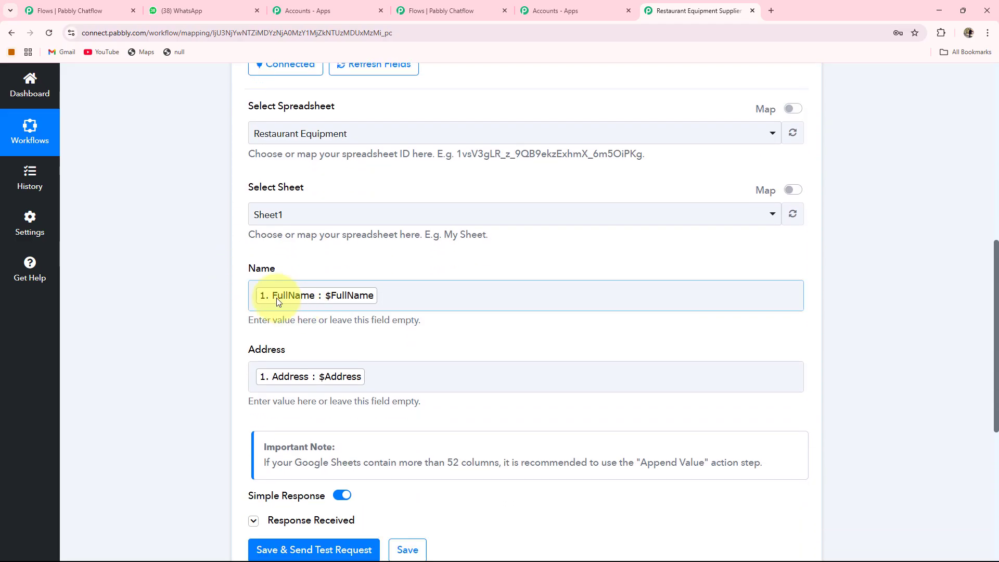
scroll(322, 317, "up", 2)
scroll(494, 208, "up", 5)
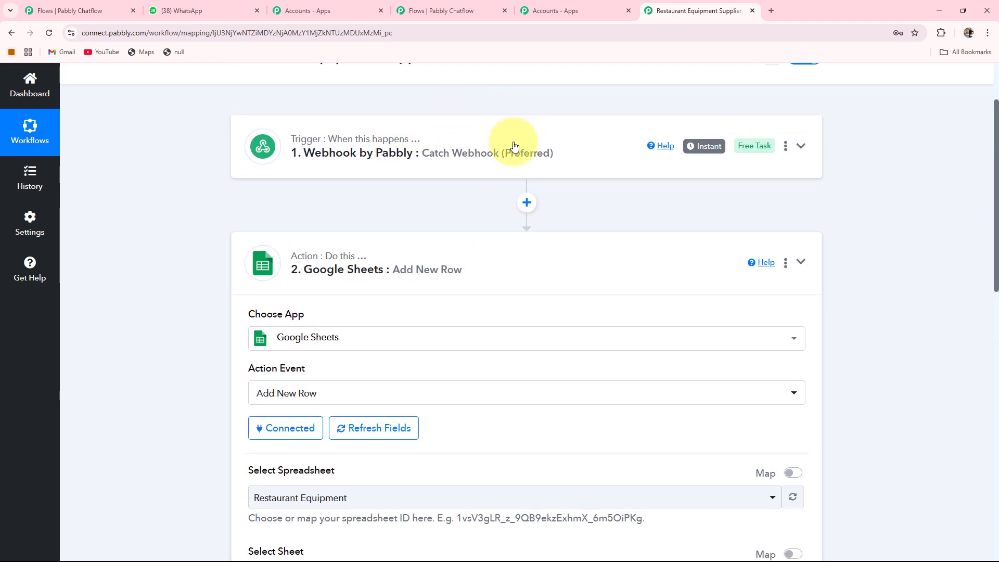
Save and send a test request for the Google Sheets action, then save the action
scroll(429, 289, "down", 6)
scroll(429, 294, "down", 3)
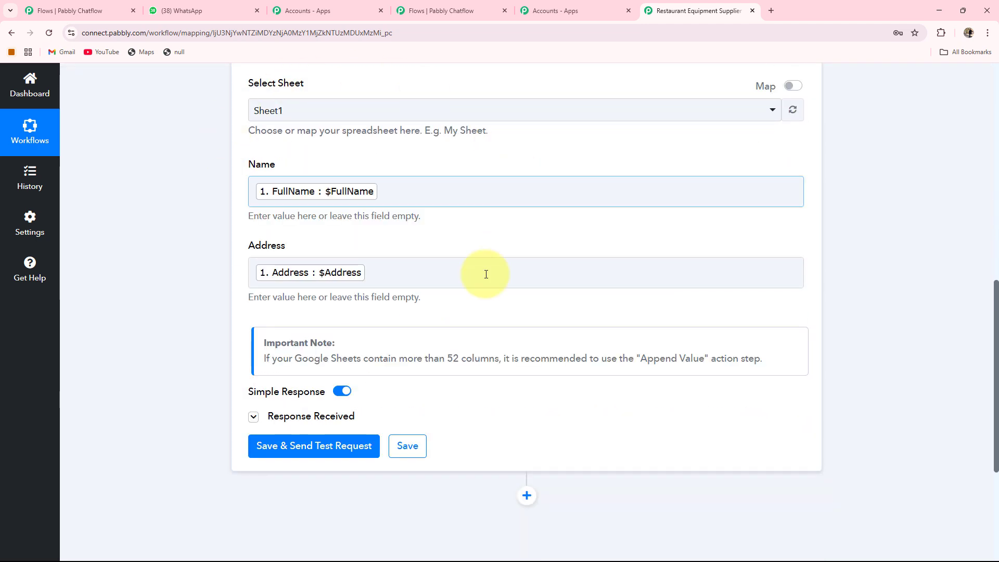
left_click(303, 450)
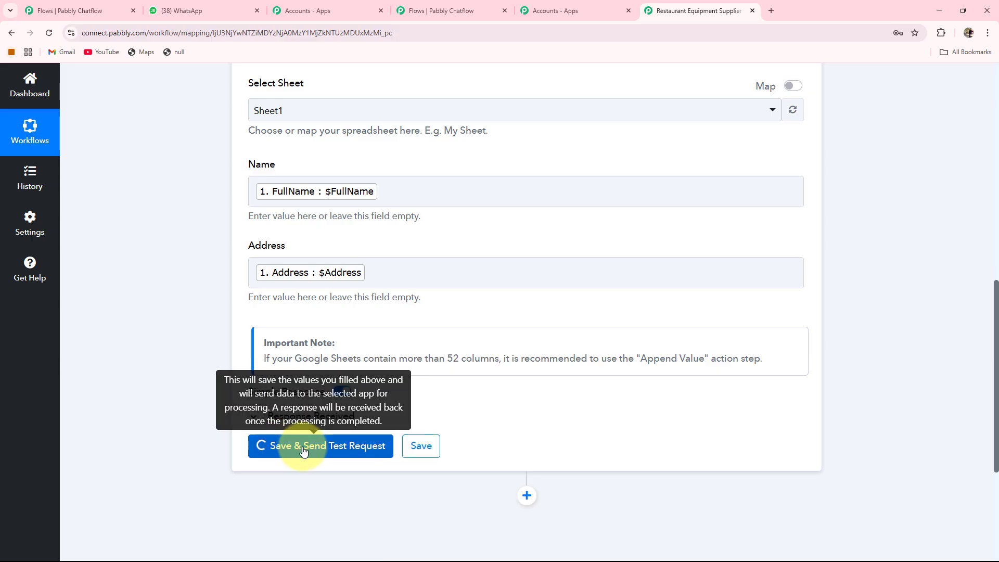
scroll(461, 310, "down", 6)
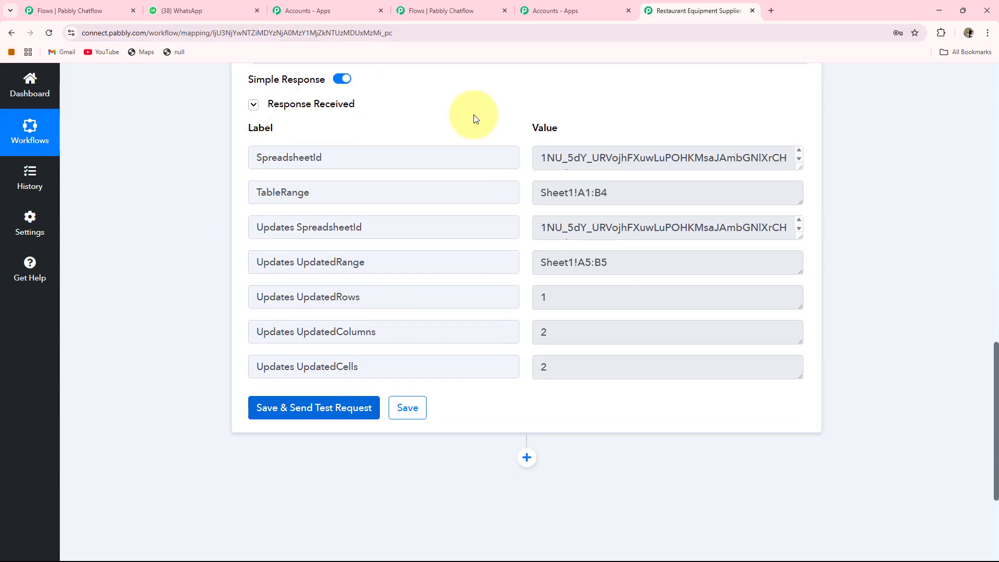
scroll(480, 178, "up", 4)
scroll(408, 345, "down", 5)
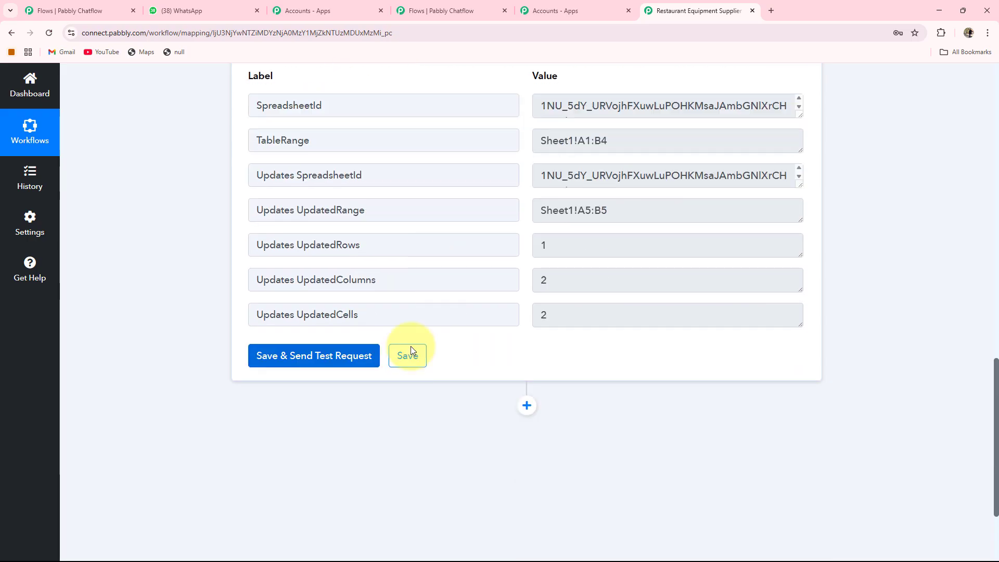
left_click(410, 358)
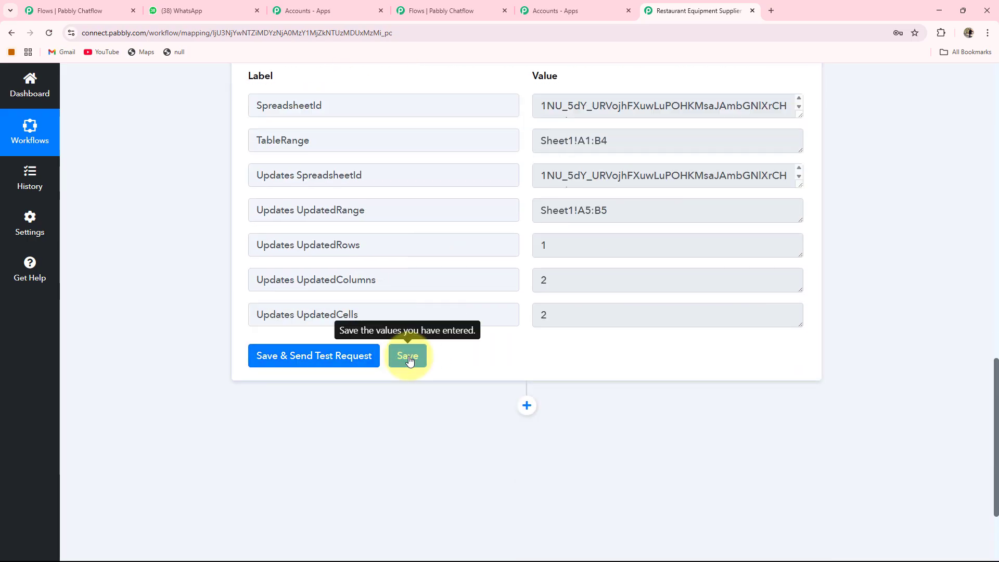
Add a text message node after the API Request with the pasted booking confirmation text and connect the API Request to it
scroll(408, 353, "up", 15)
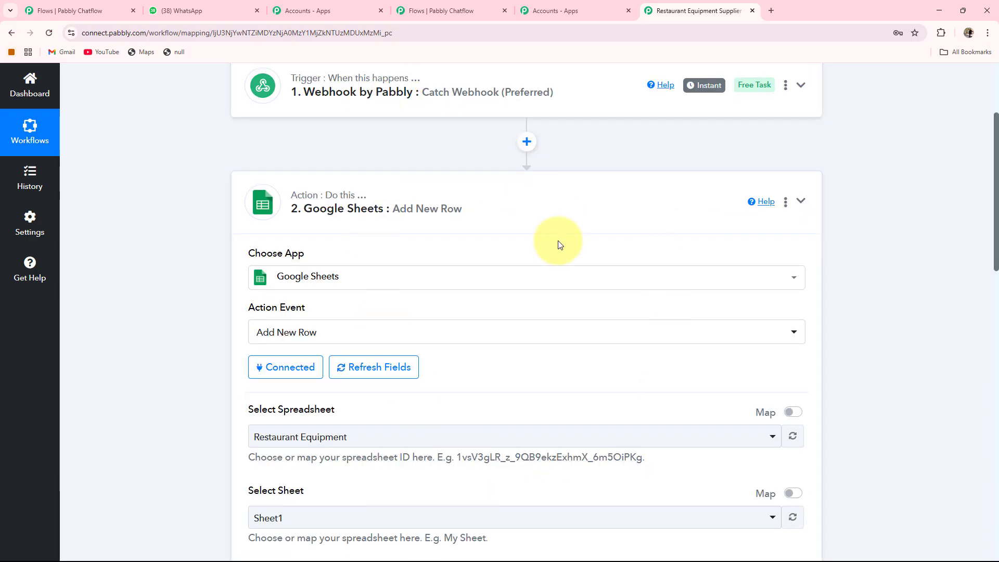
left_click(438, 11)
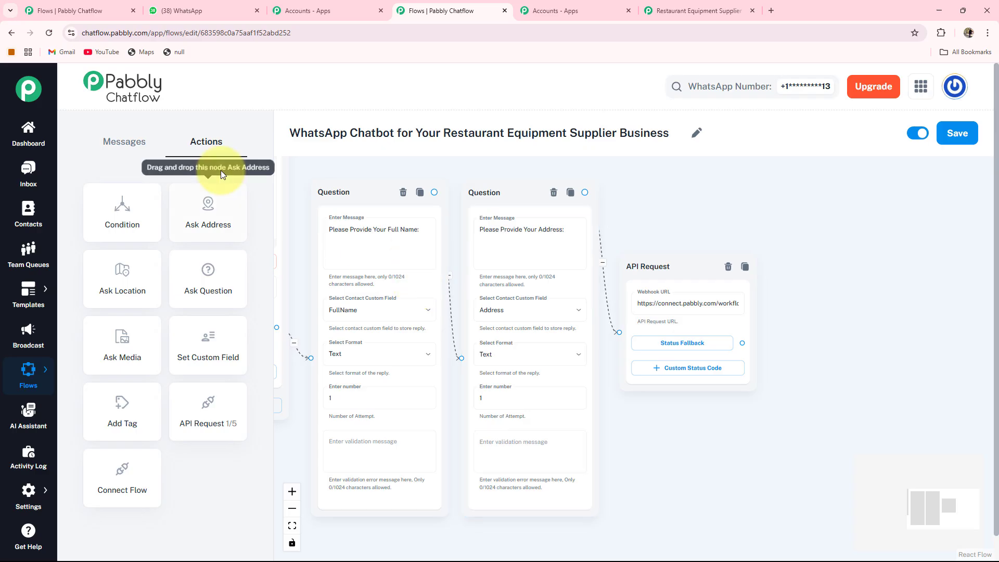
left_click(131, 149)
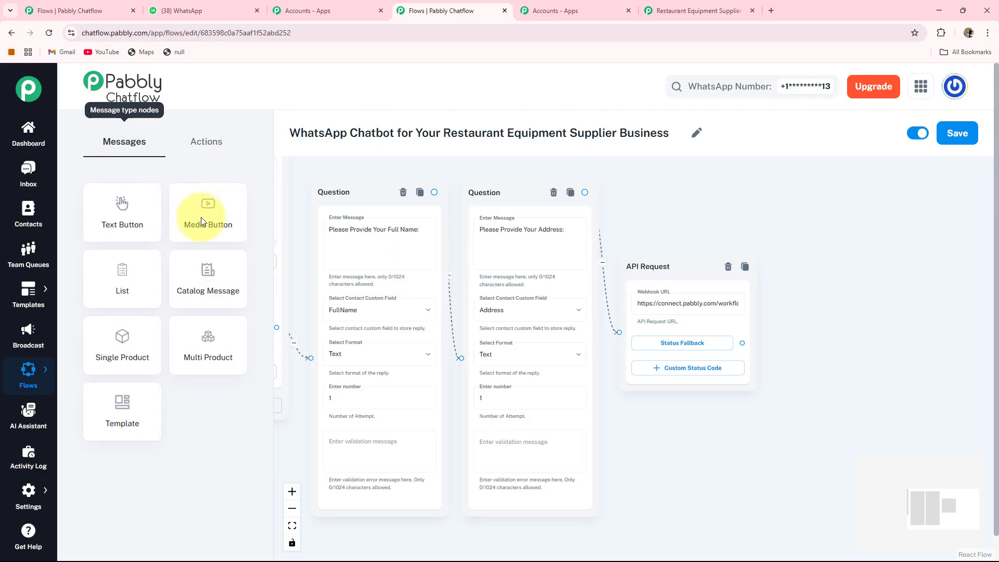
scroll(117, 209, "down", 1)
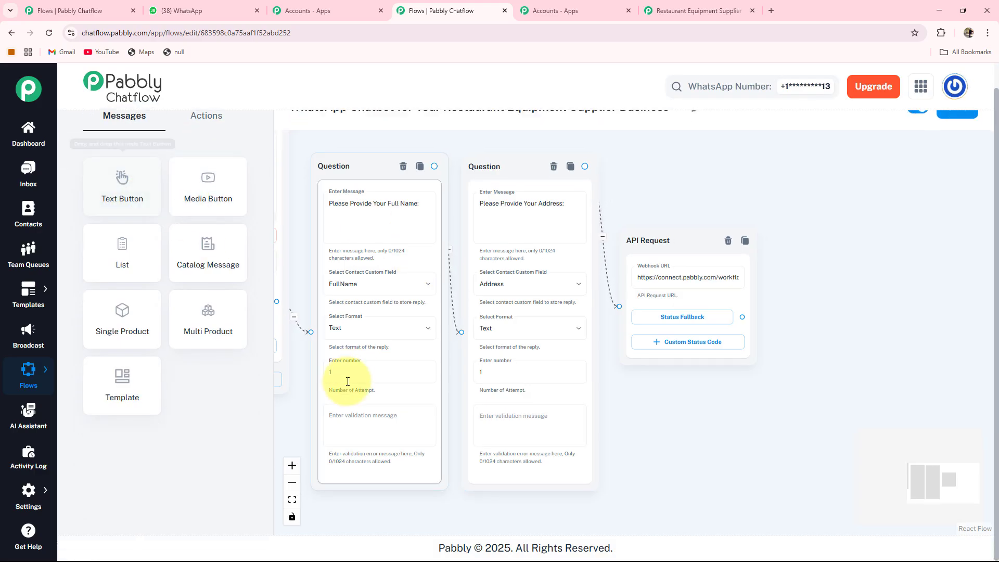
left_click_drag(302, 408, 452, 422)
scroll(321, 422, "down", 2)
left_click_drag(321, 422, 443, 409)
left_click_drag(312, 248, 884, 293)
left_click_drag(809, 473, 636, 461)
scroll(728, 307, "up", 4)
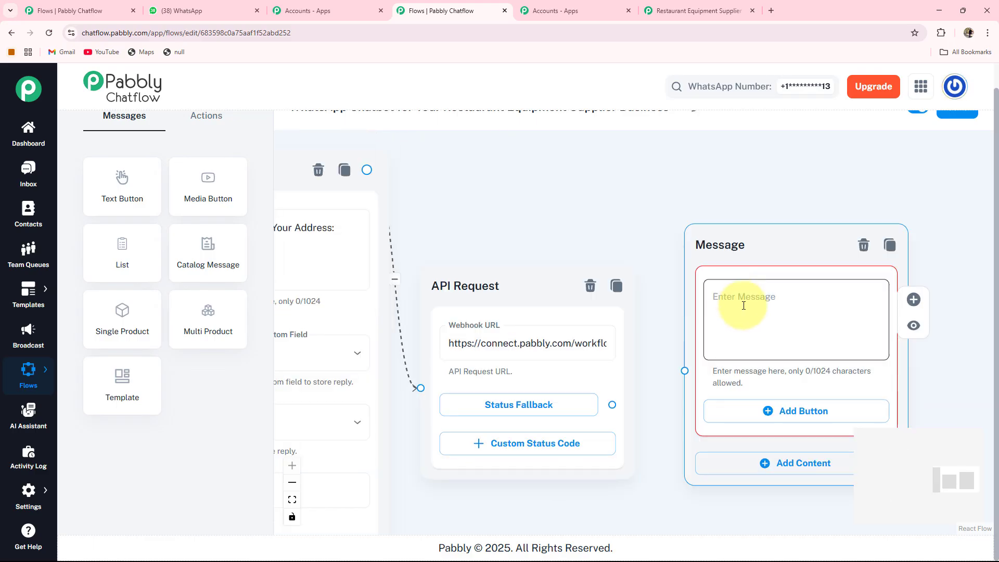
type("✅ Booking Confirmed! Thank you $FullName for booking a 🔥 *Single Burner Gas Stove* with *Pabbly Equiptment Supplier*!")
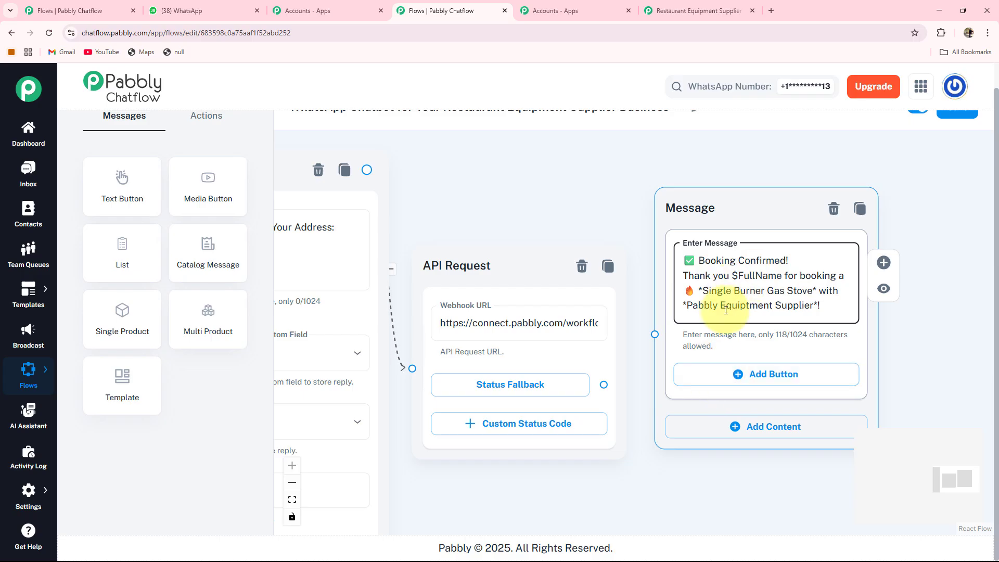
left_click_drag(602, 384, 654, 334)
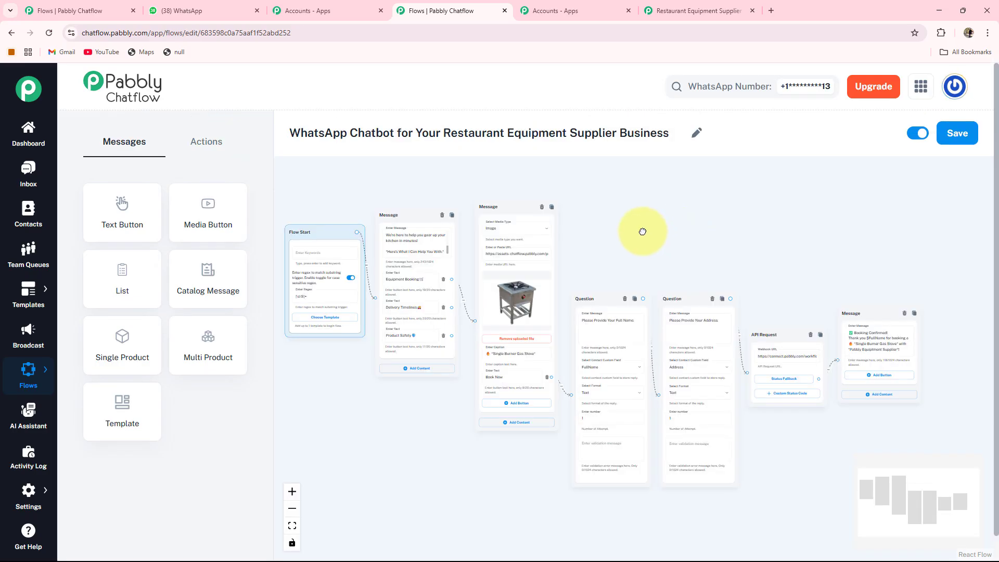
Add a Text + Button message from the Delivery Timelines button and paste the delivery timelines text into it
left_click_drag(569, 242, 598, 229)
scroll(440, 283, "up", 3)
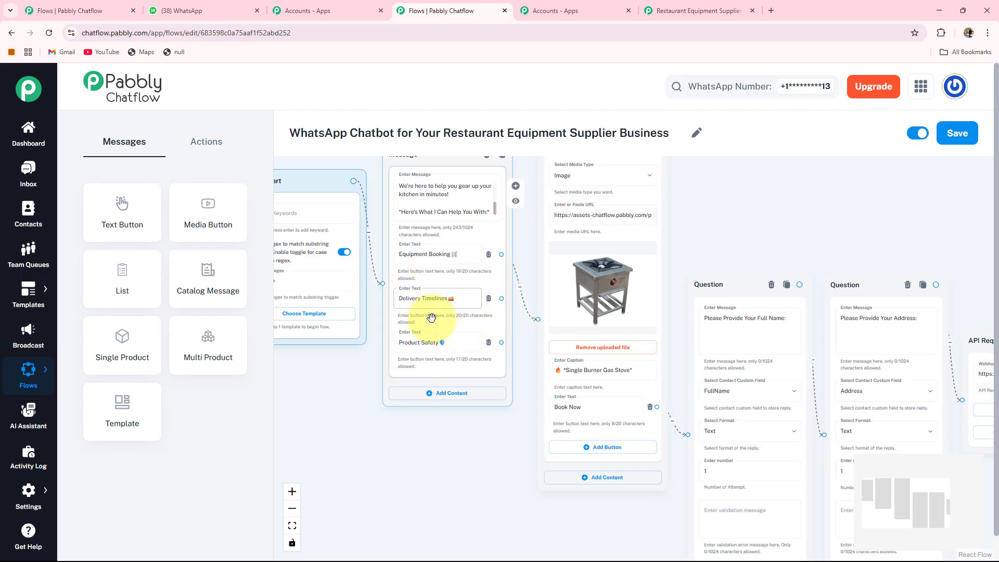
left_click_drag(463, 433, 460, 412)
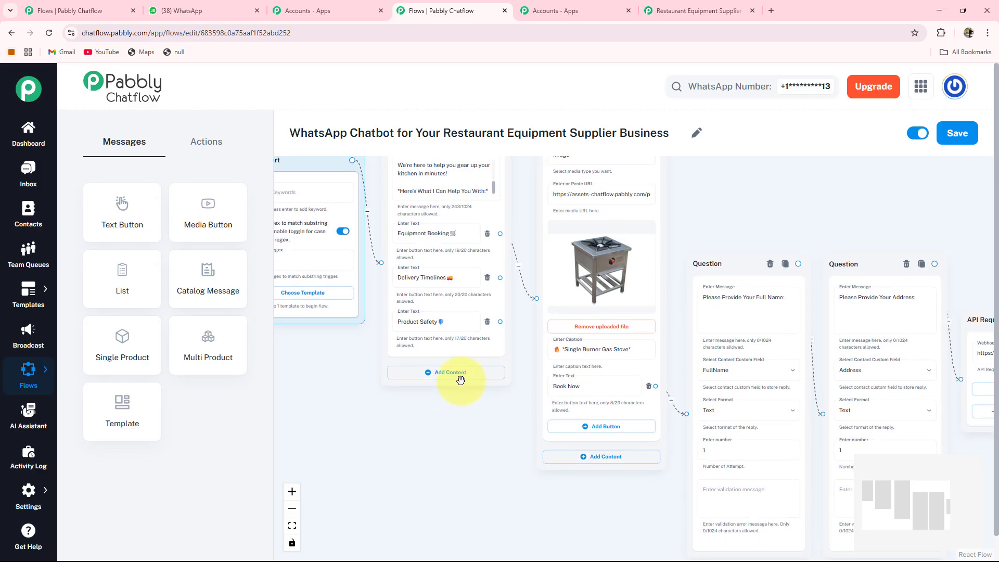
left_click_drag(500, 277, 338, 458)
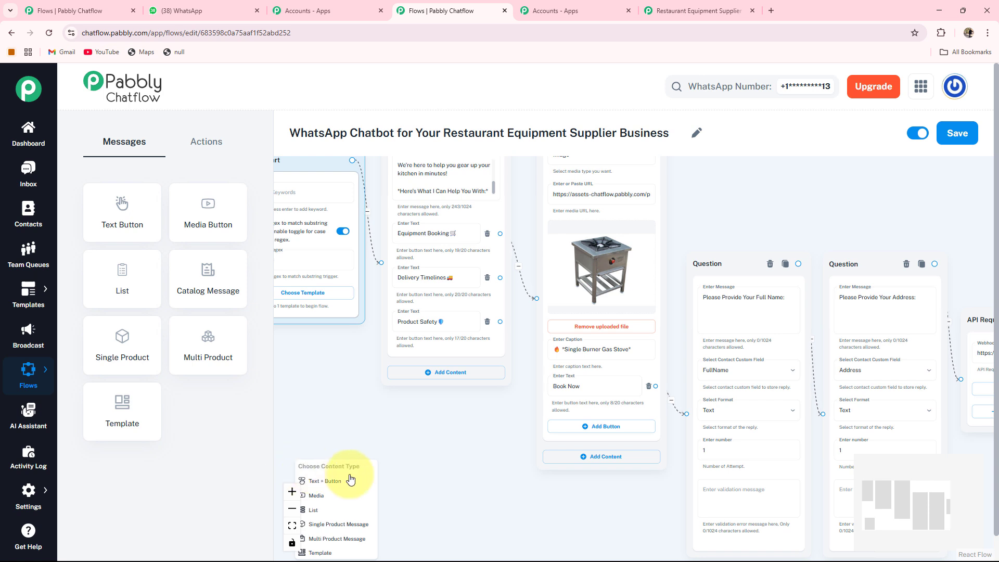
left_click(330, 481)
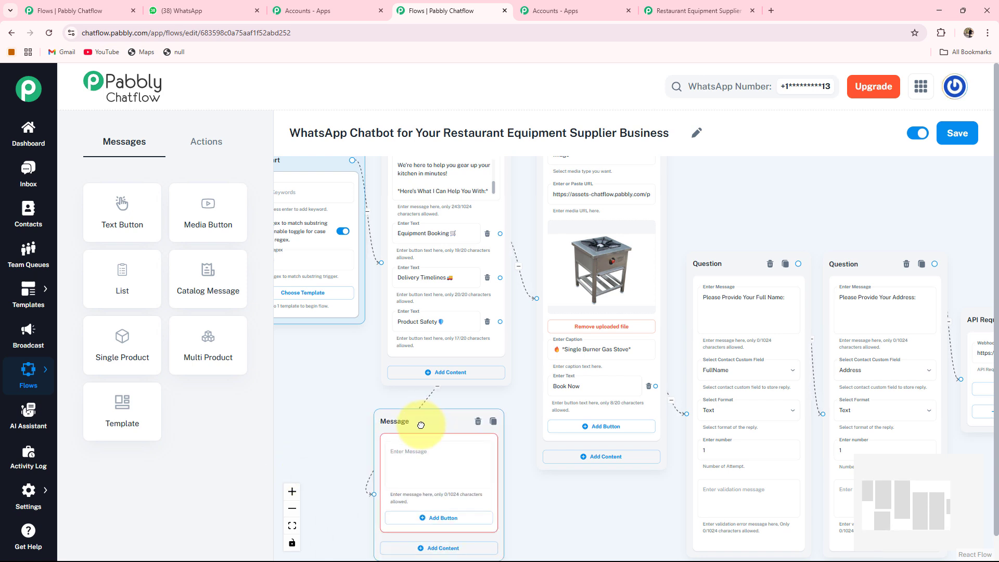
left_click_drag(550, 512, 551, 449)
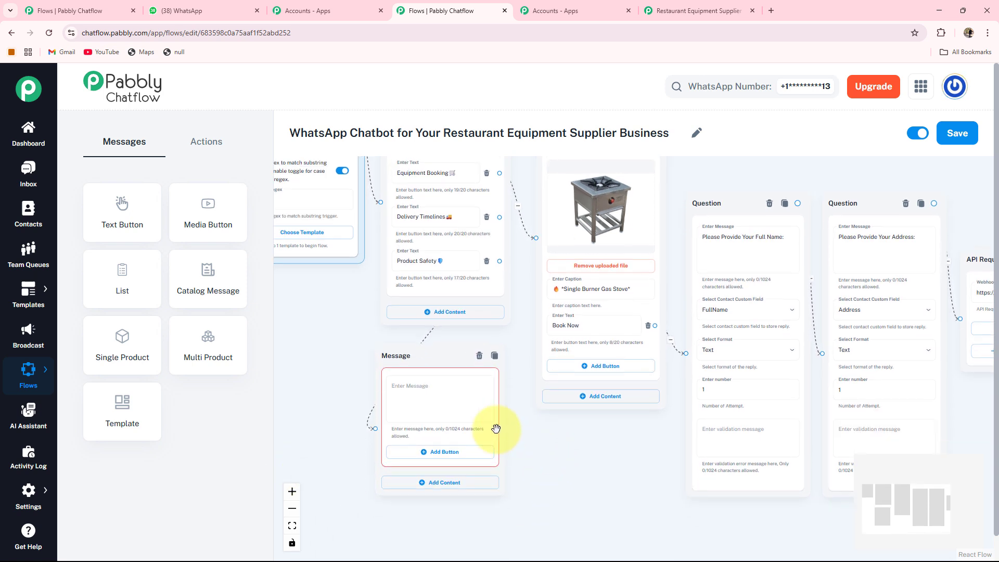
left_click(416, 384)
key("ctrl+v")
Add a message from the Product Safety button with the pasted safety resources text, then save the flow
scroll(385, 428, "up", 3)
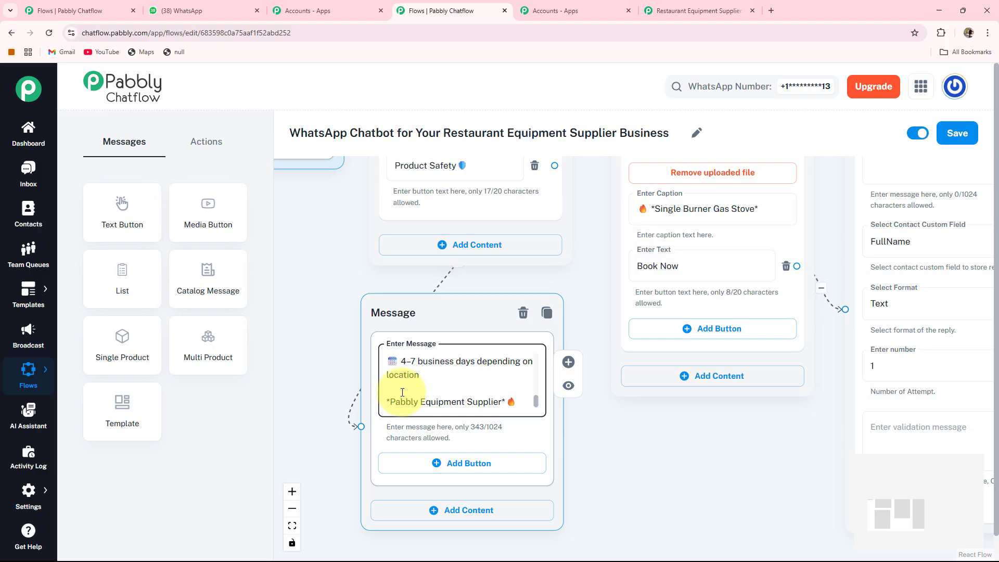
scroll(402, 392, "up", 1)
scroll(402, 392, "down", 3)
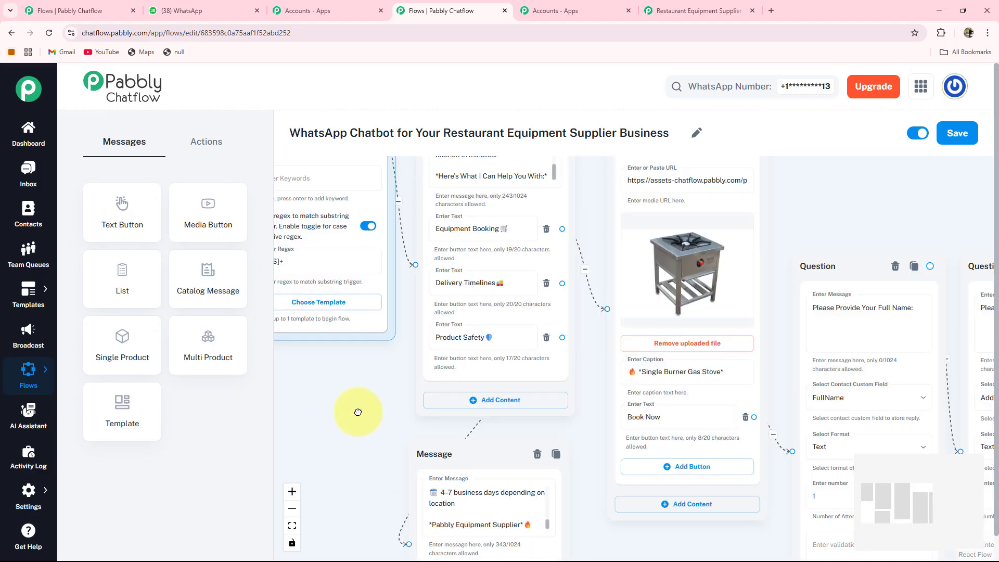
scroll(464, 344, "up", 2)
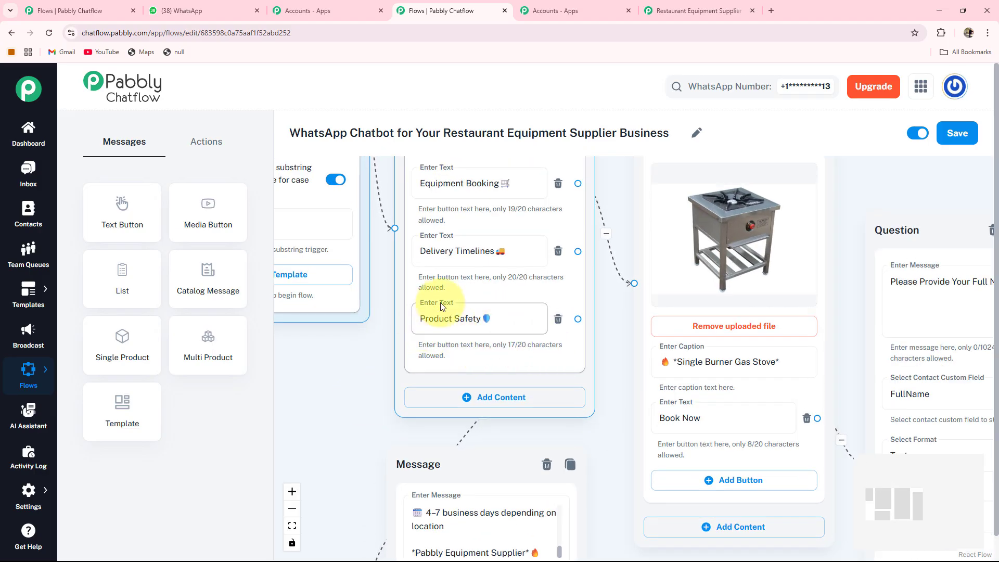
left_click(351, 364)
left_click_drag(350, 365, 380, 338)
left_click(441, 288)
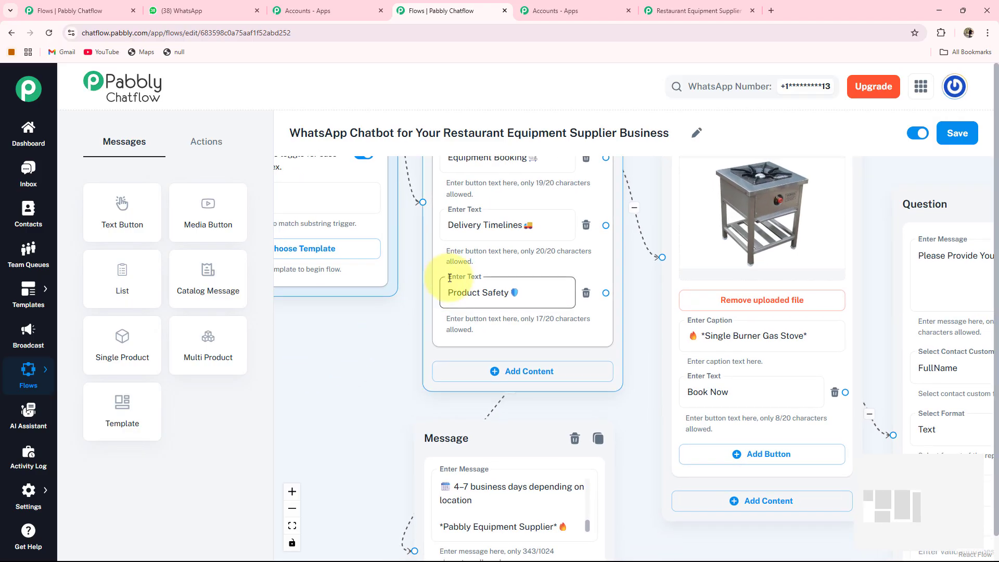
left_click_drag(331, 360, 391, 343)
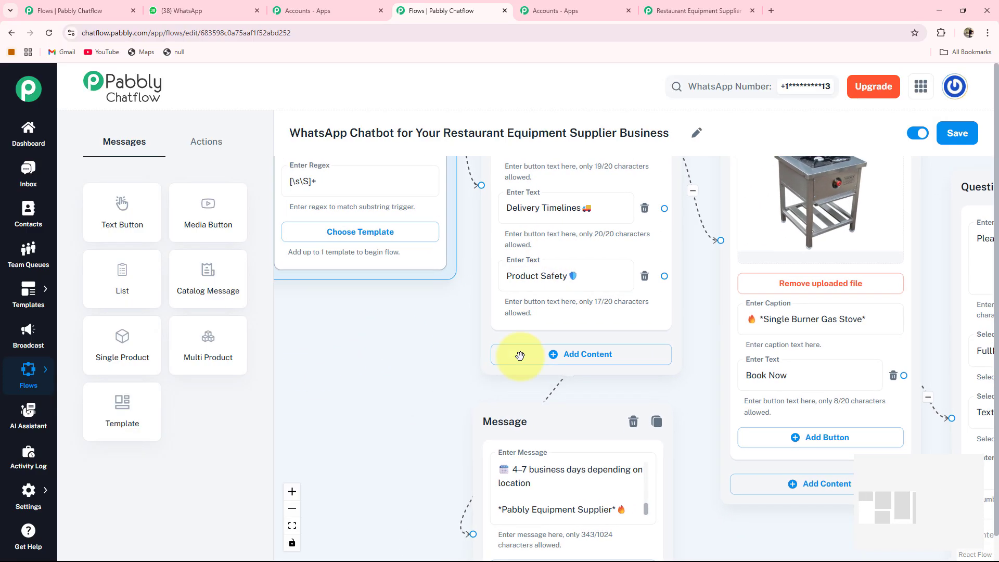
left_click_drag(684, 285, 686, 189)
left_click(666, 267)
left_click(693, 213)
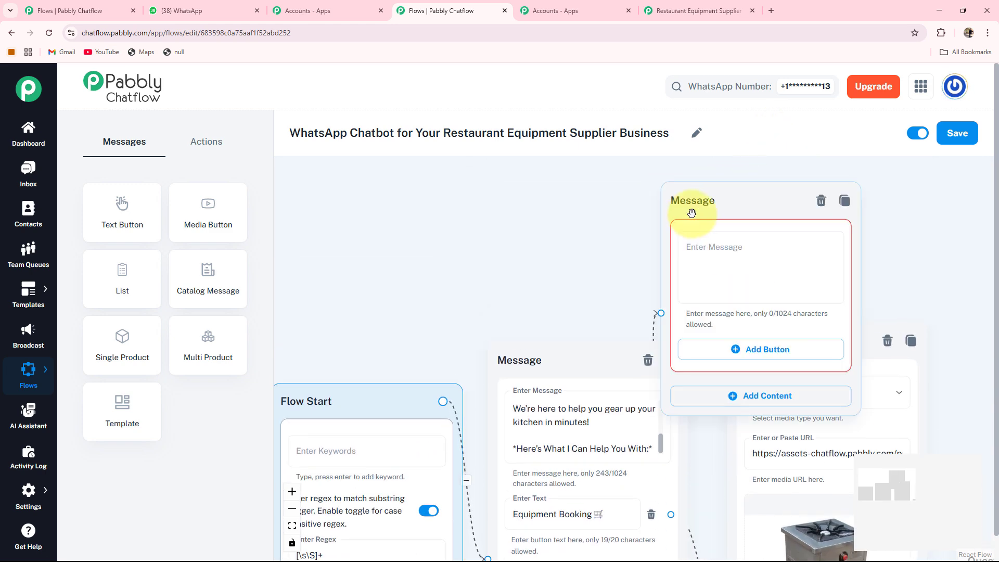
scroll(731, 289, "right", 2)
left_click_drag(691, 196, 745, 332)
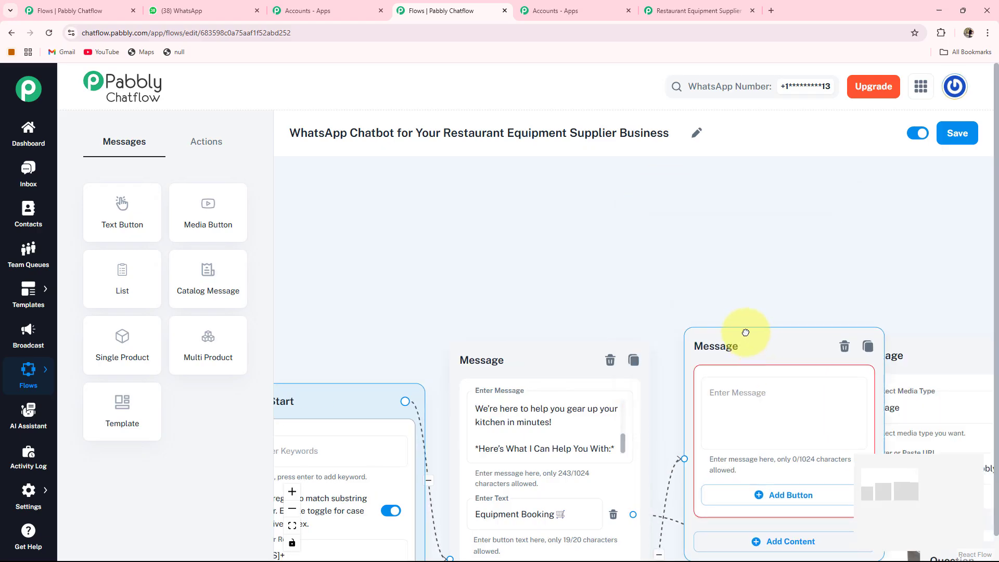
scroll(537, 216, "down", 2)
scroll(573, 212, "down", 3)
scroll(572, 211, "right", 6)
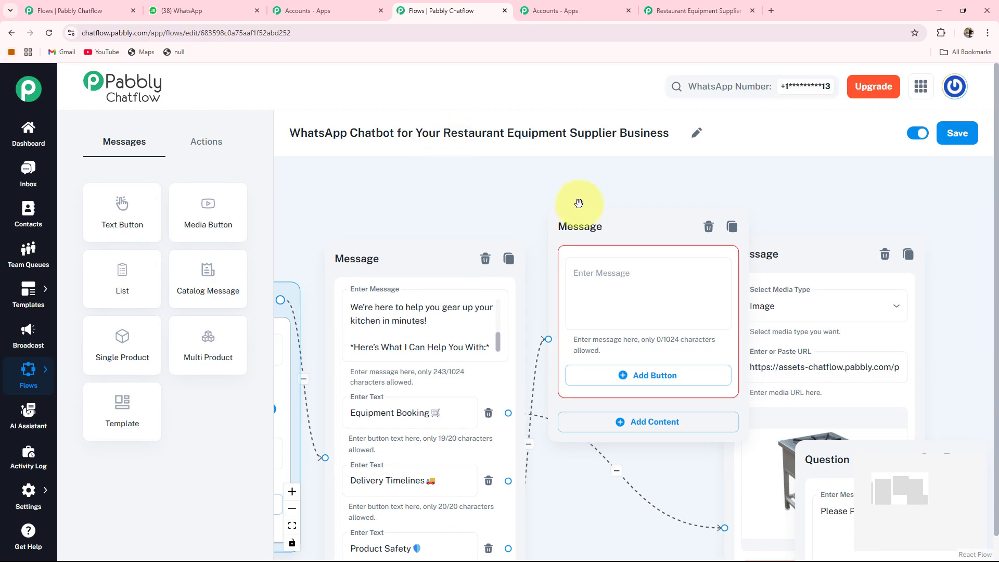
left_click(610, 281)
key("ctrl+v")
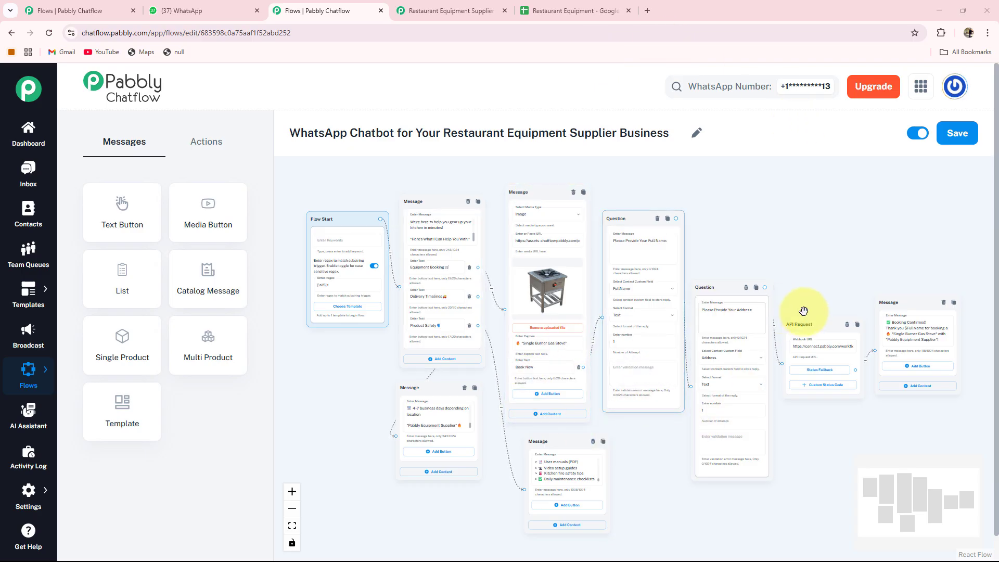
left_click(953, 134)
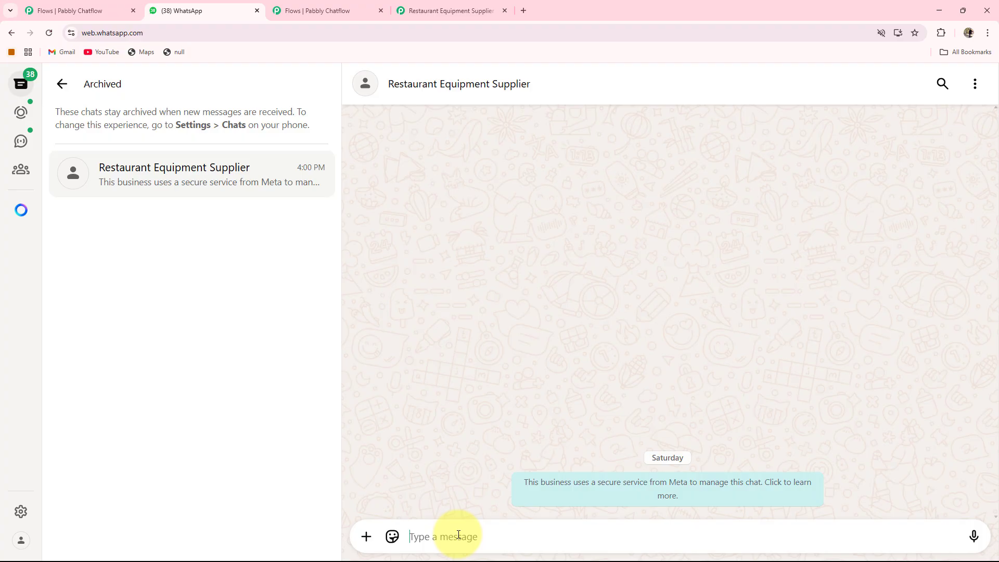
Send Hi to the Restaurant Equipment Supplier chat on WhatsApp to trigger the chatbot
type("Hi")
key("Return")
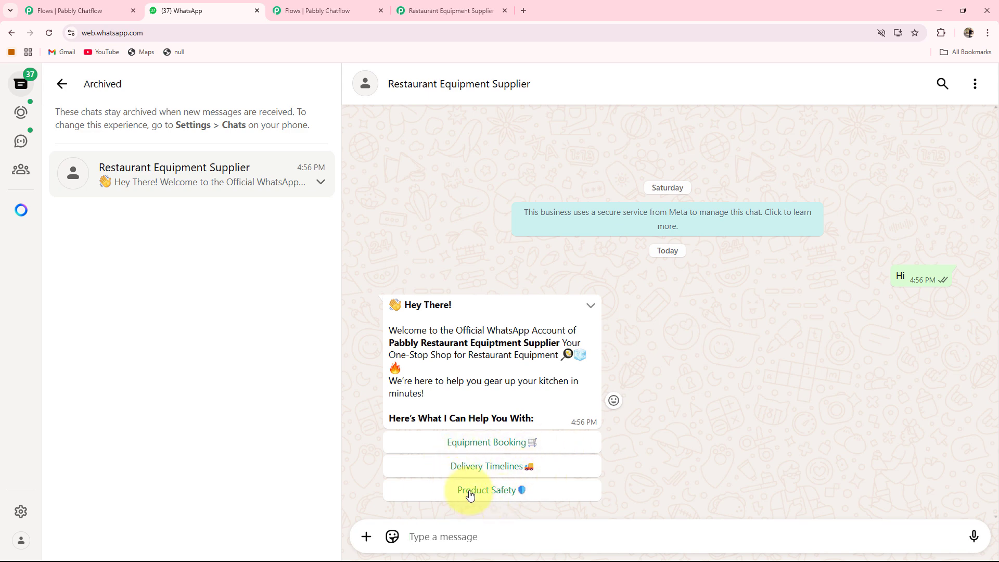
left_click(318, 10)
scroll(488, 416, "up", 3)
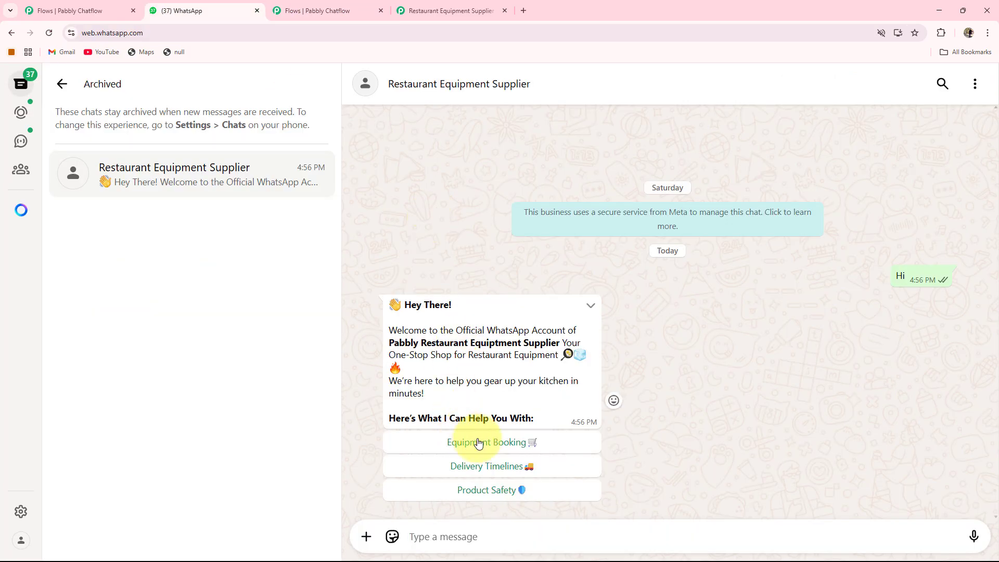
Choose Equipment Booking and Book Now, then answer with the name Test User and the address New City
left_click(478, 444)
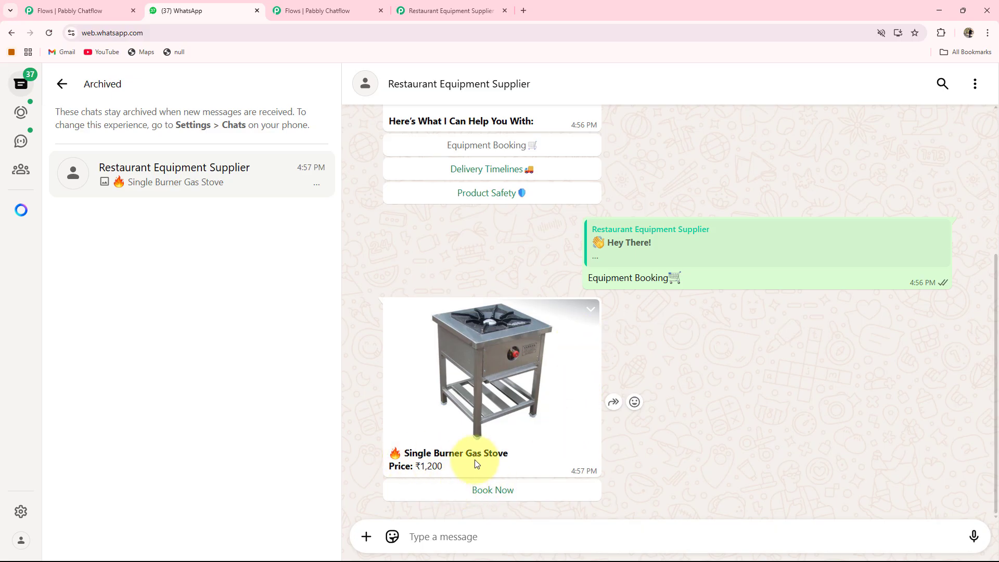
left_click(492, 490)
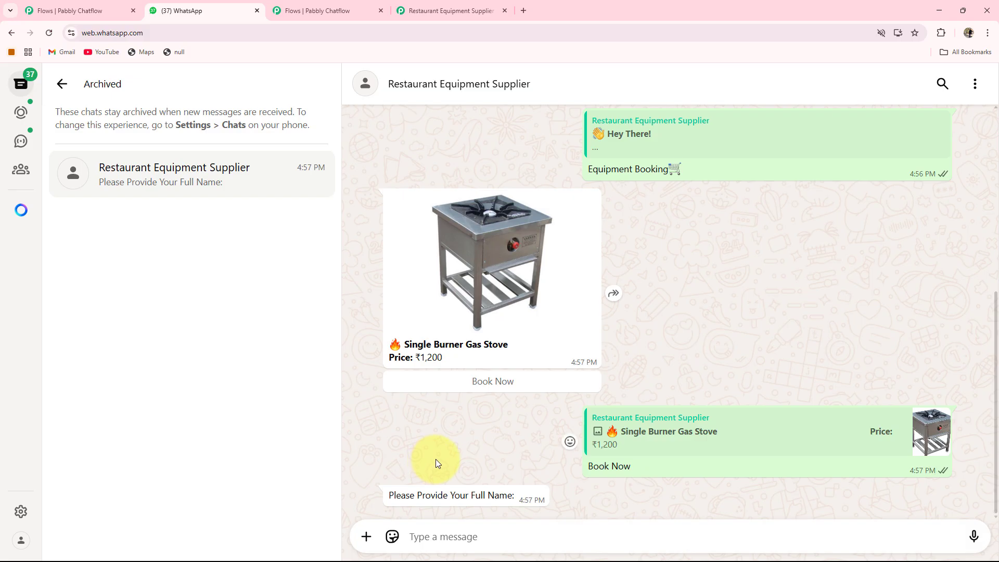
left_click(447, 531)
type("Test User")
key("Return")
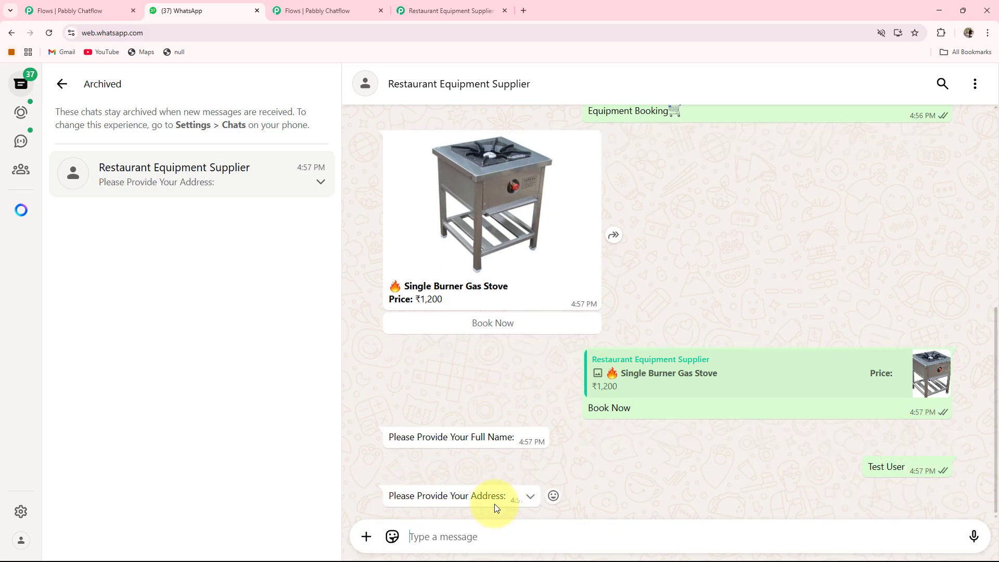
left_click(423, 538)
type("New City")
key("Return")
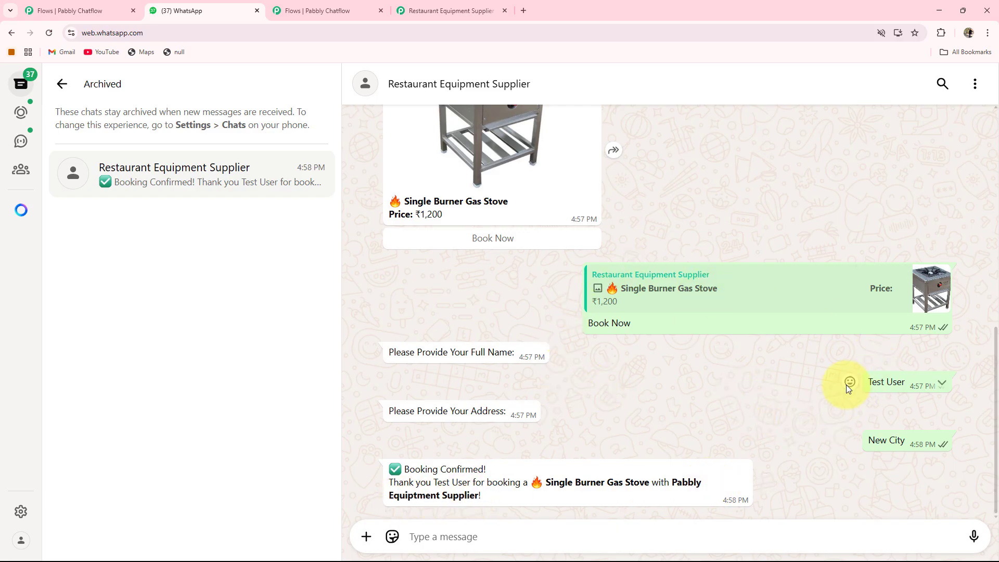
Check the Google Sheet and the Pabbly Connect mapping for the newly submitted booking
left_click(566, 11)
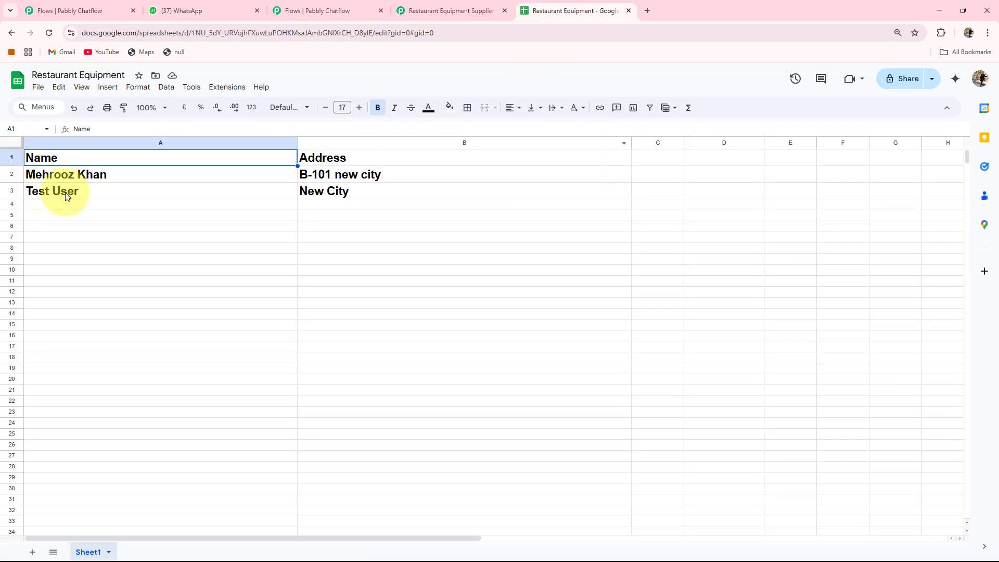
left_click(218, 11)
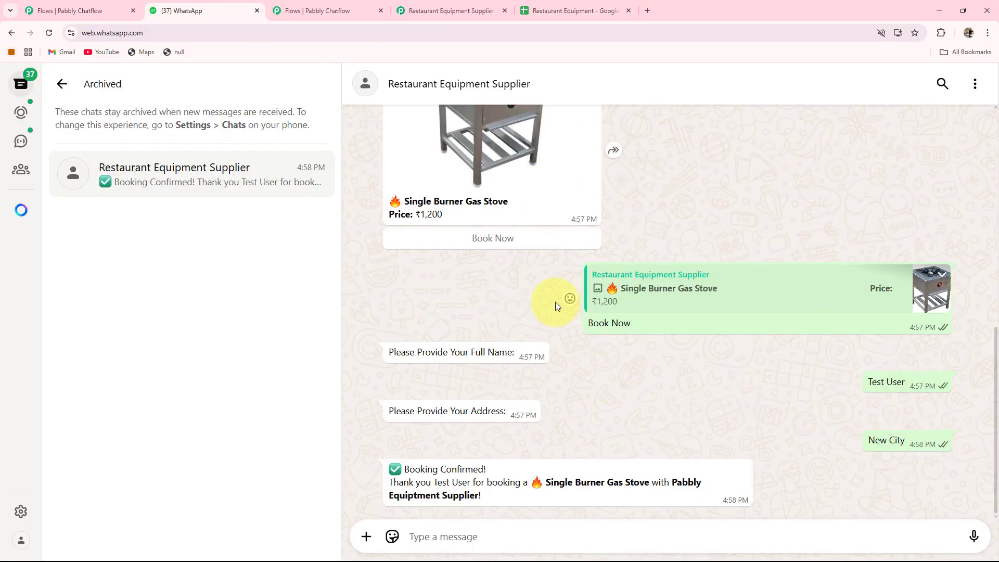
left_click(454, 6)
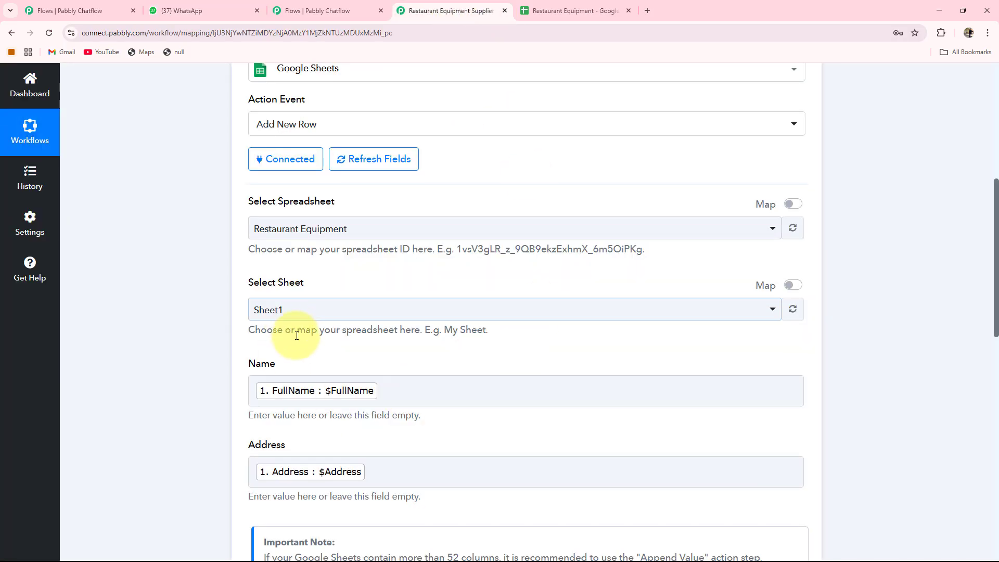
scroll(295, 333, "down", 2)
left_click(221, 9)
scroll(468, 290, "up", 10)
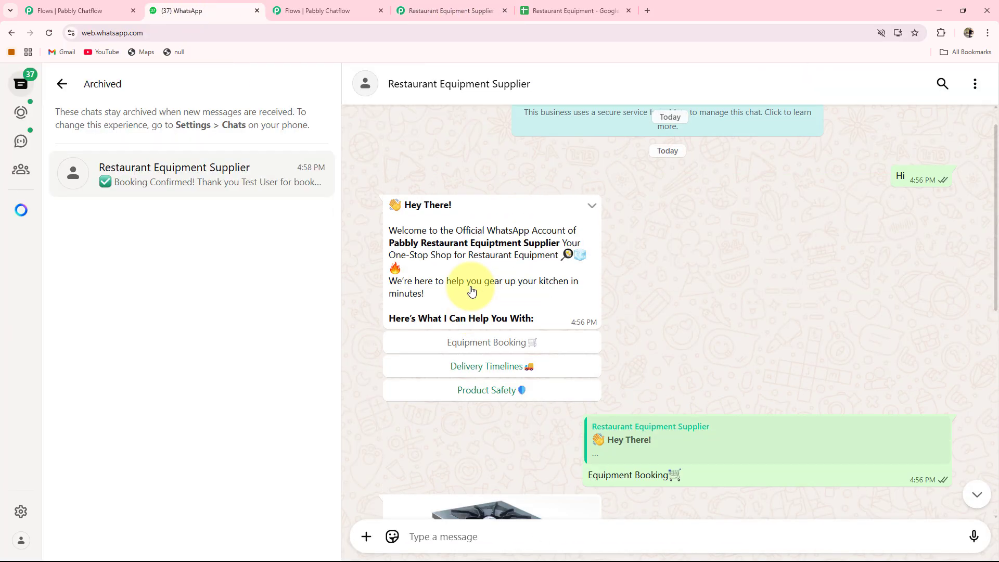
Choose Delivery Timelines in the chat and scroll through the conversation to review the bot replies
left_click(490, 334)
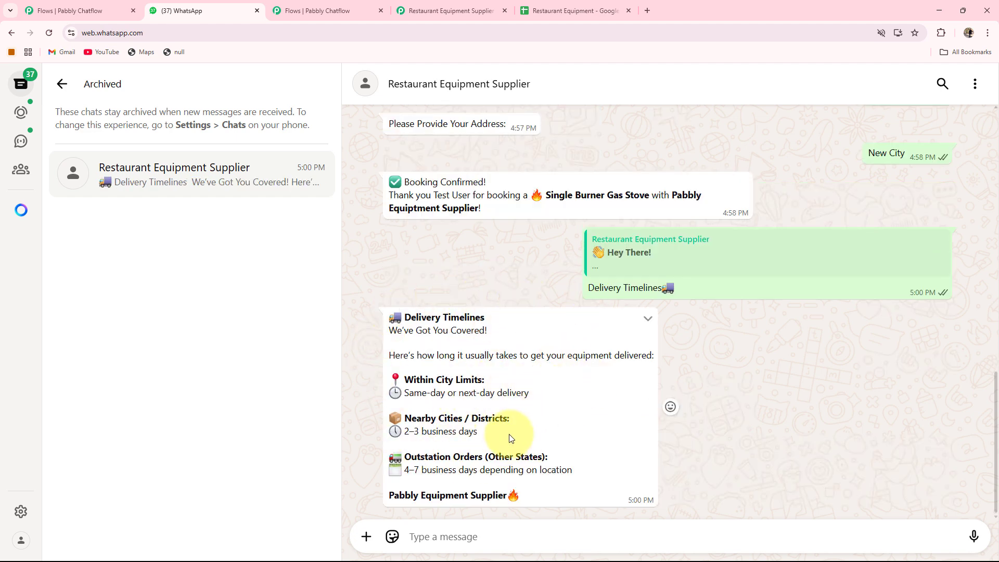
scroll(564, 424, "up", 6)
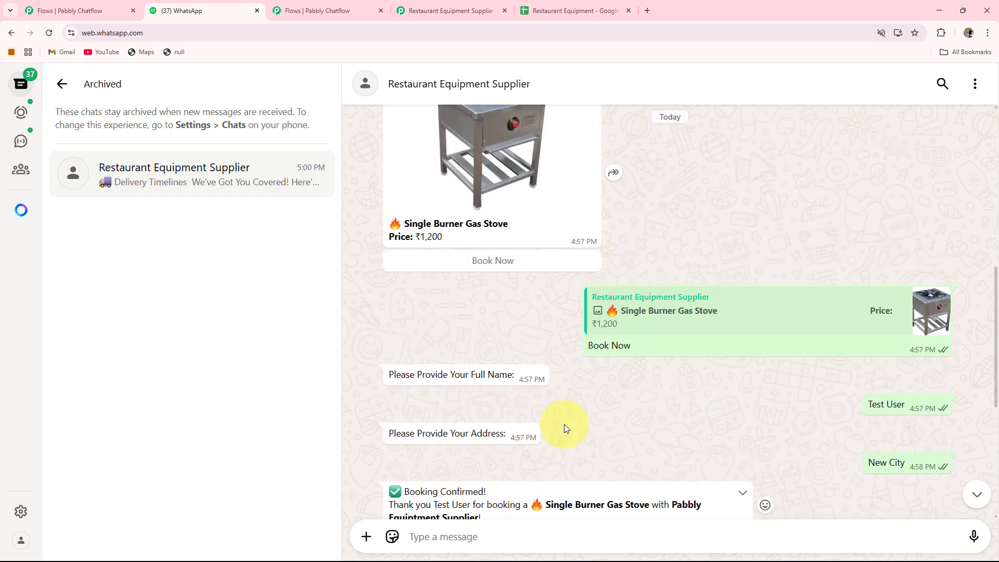
scroll(564, 424, "up", 3)
scroll(564, 423, "up", 2)
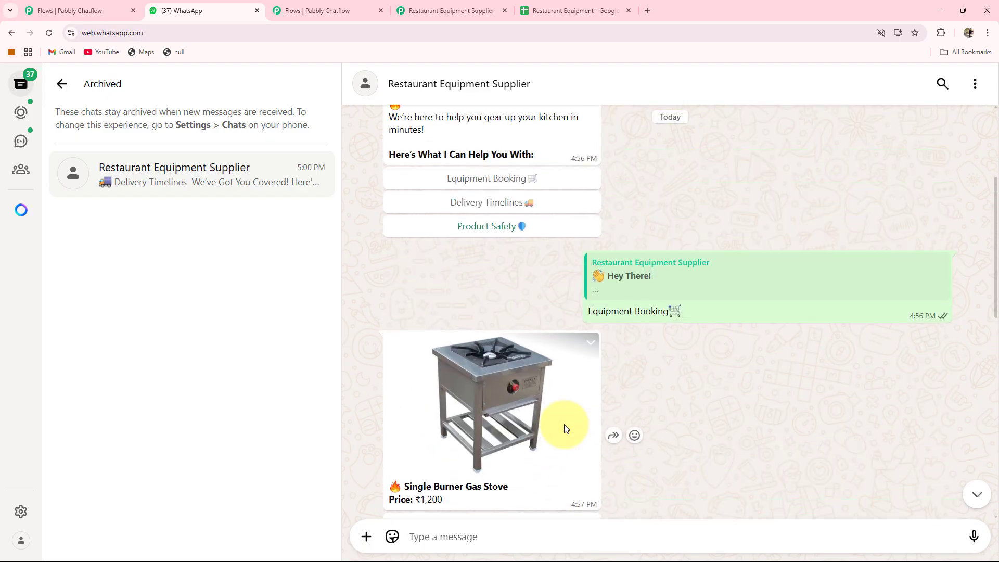
scroll(564, 423, "down", 7)
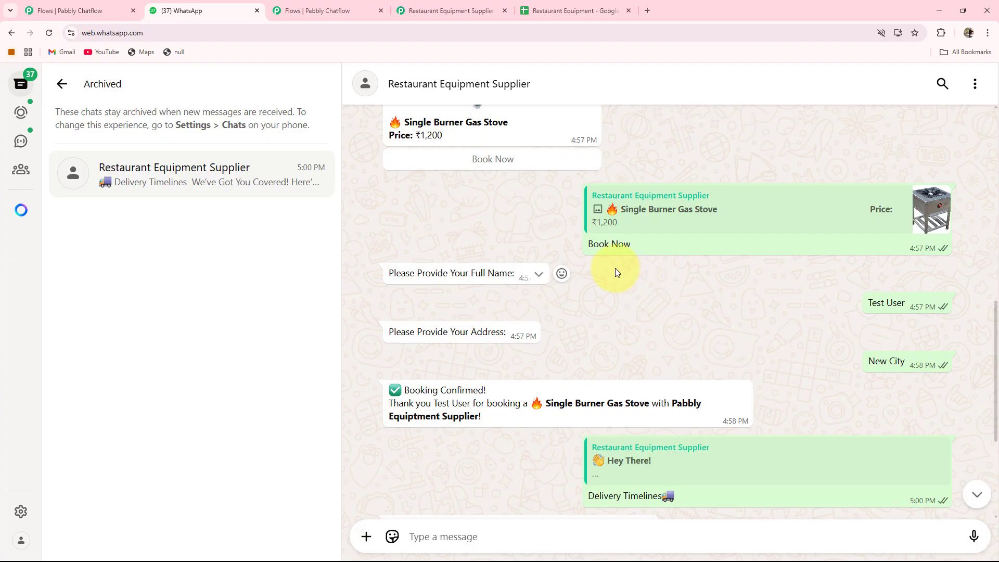
scroll(616, 272, "up", 8)
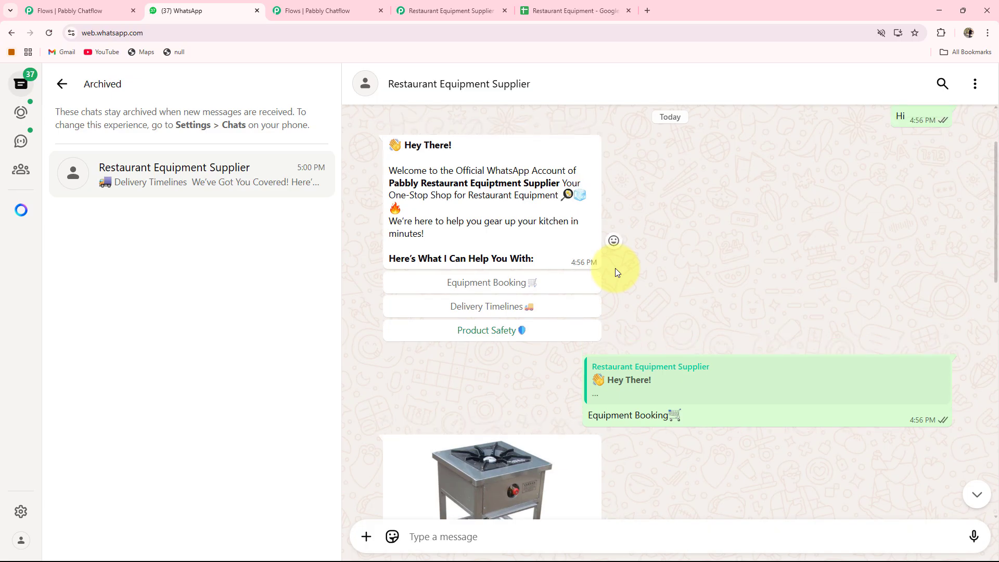
scroll(615, 269, "down", 4)
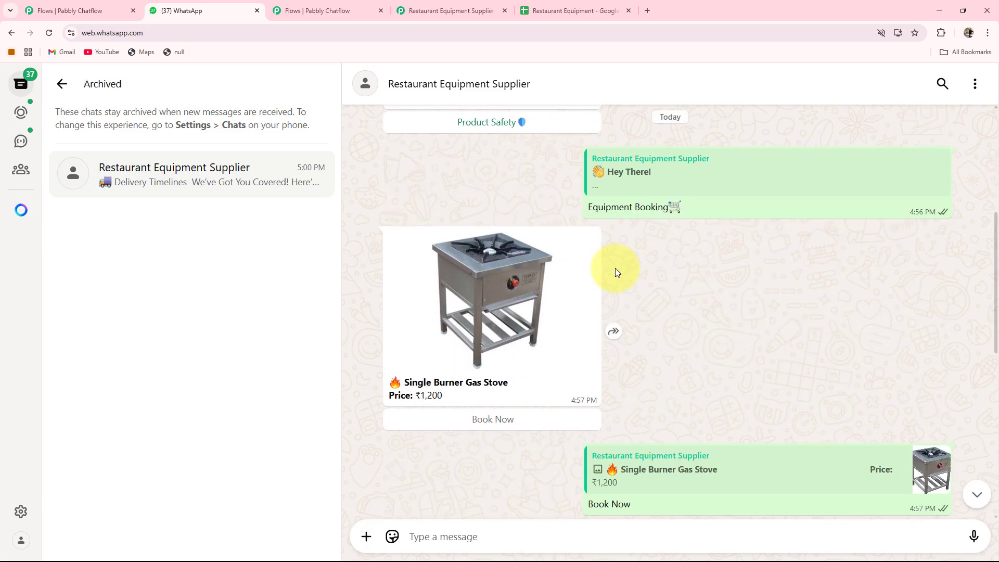